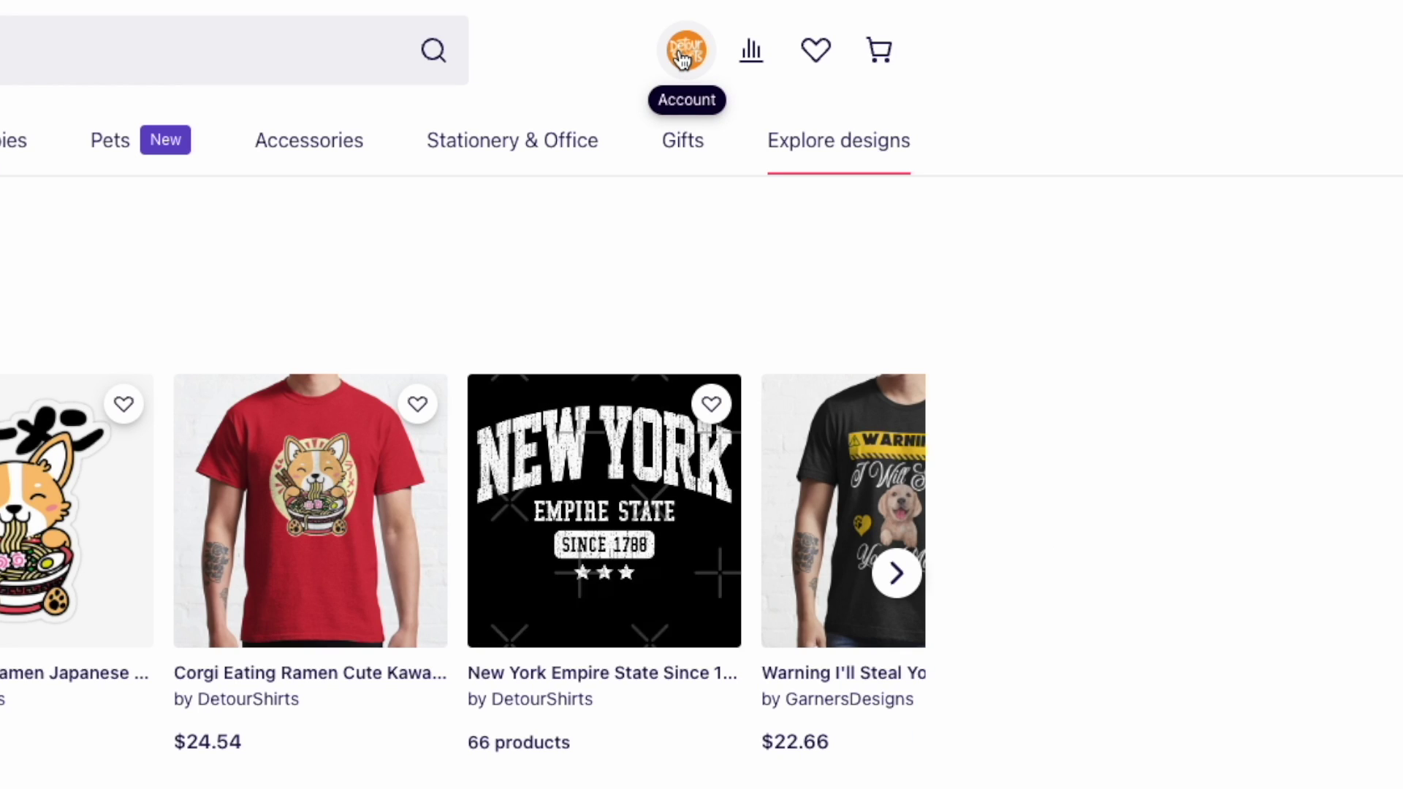
Open the product promotion page for the Cat Ketchup Mashup Cat-Chup Funny Food Pun design from the portfolio
left_click(684, 58)
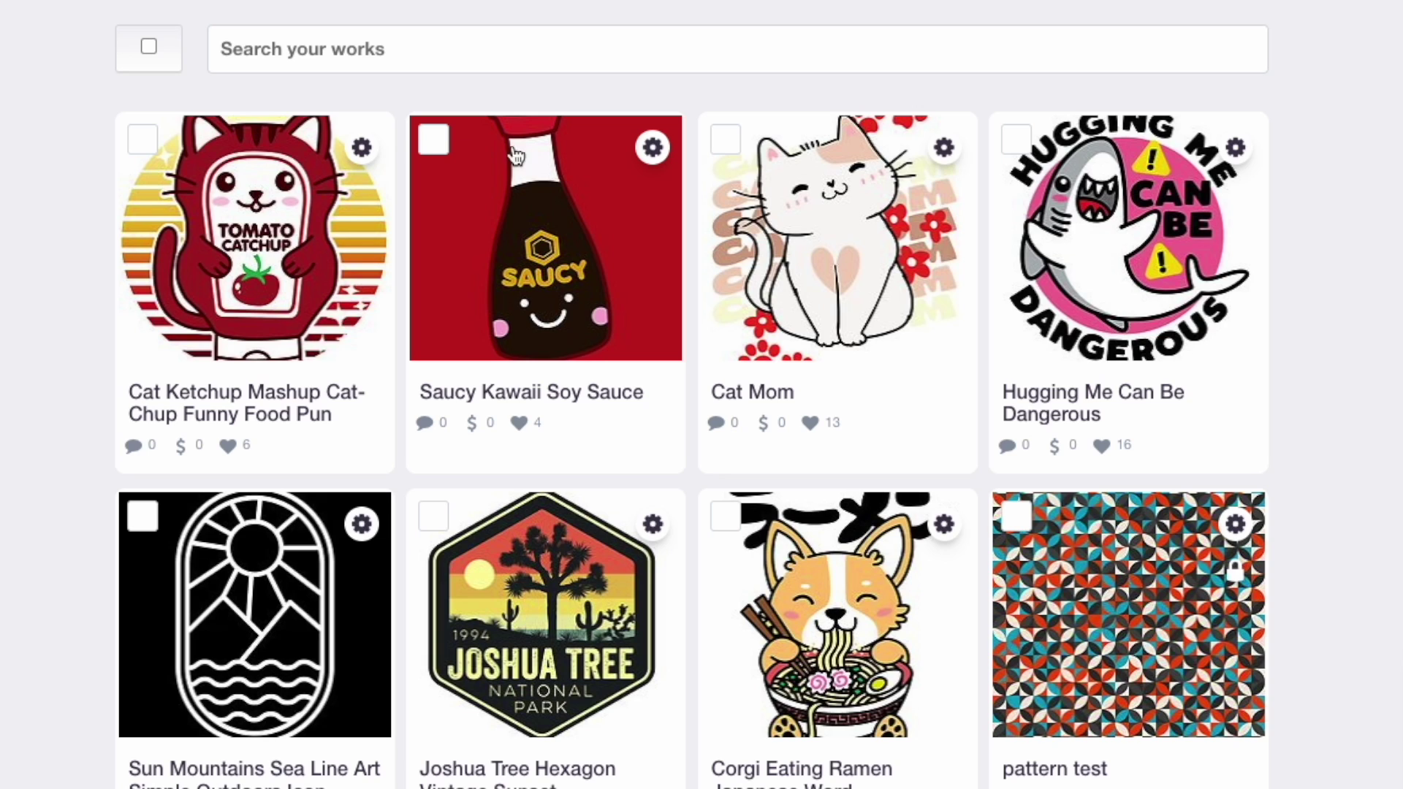
left_click(362, 150)
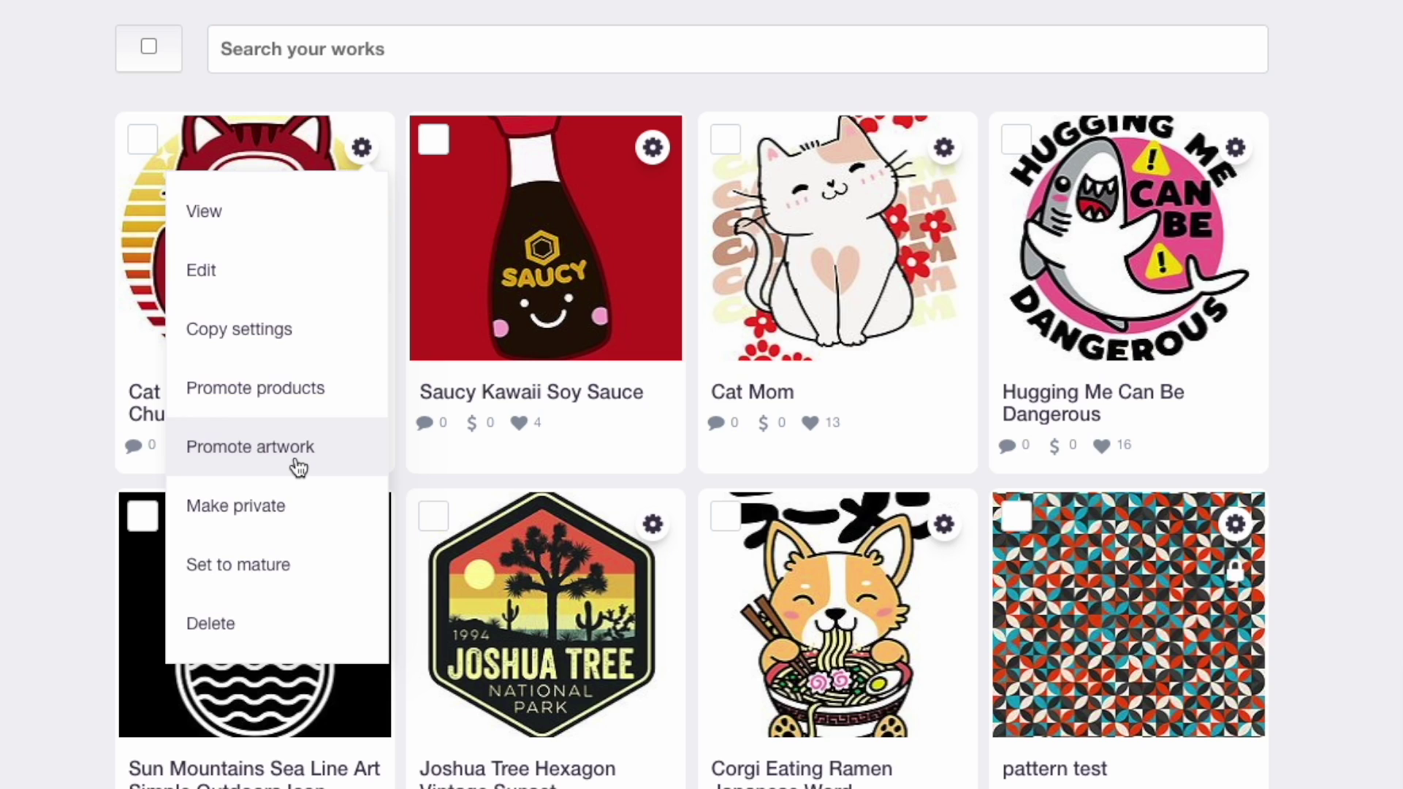
left_click(307, 400)
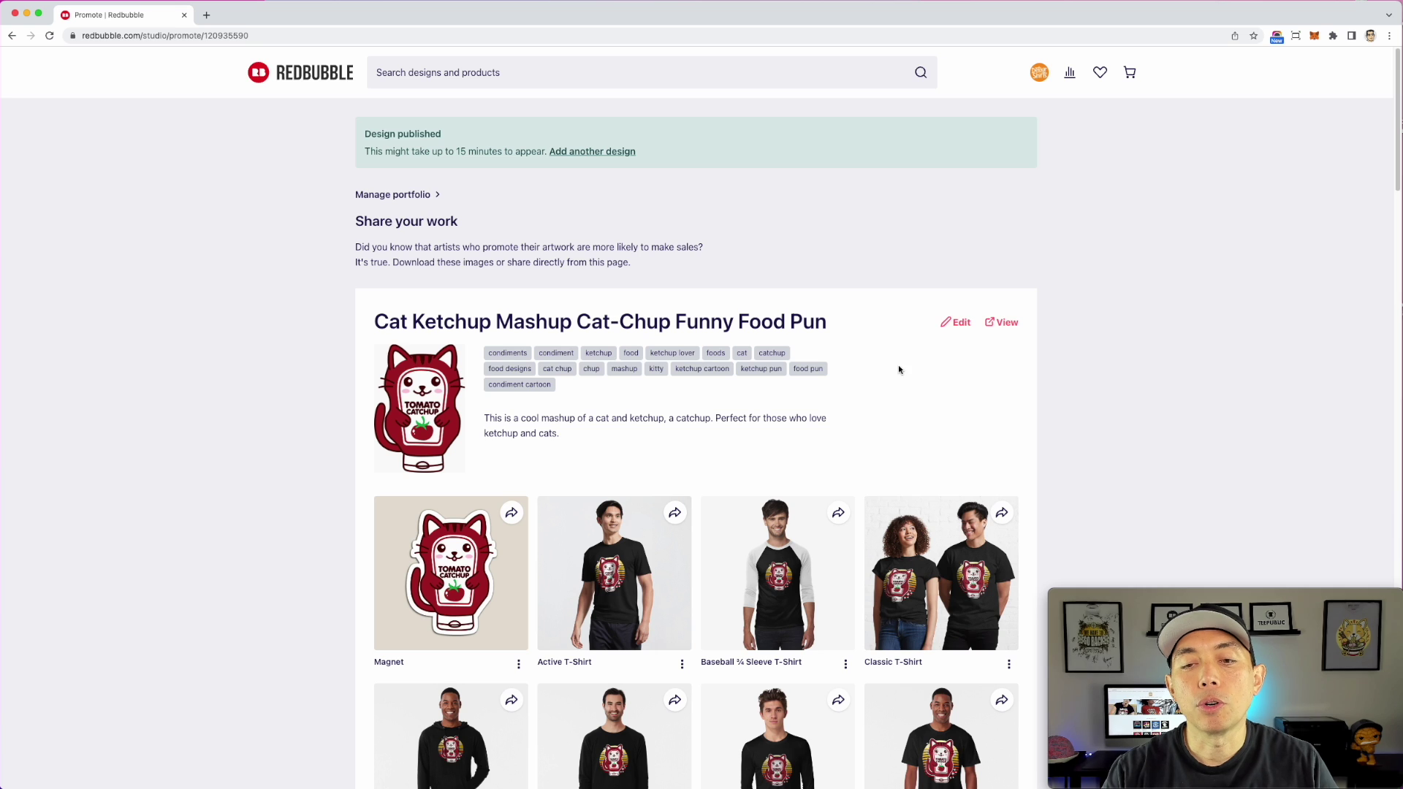
Look through the Cat Ketchup design's products that can be shared, from apparel and stickers to home goods and bags
scroll(678, 443, "down", 3)
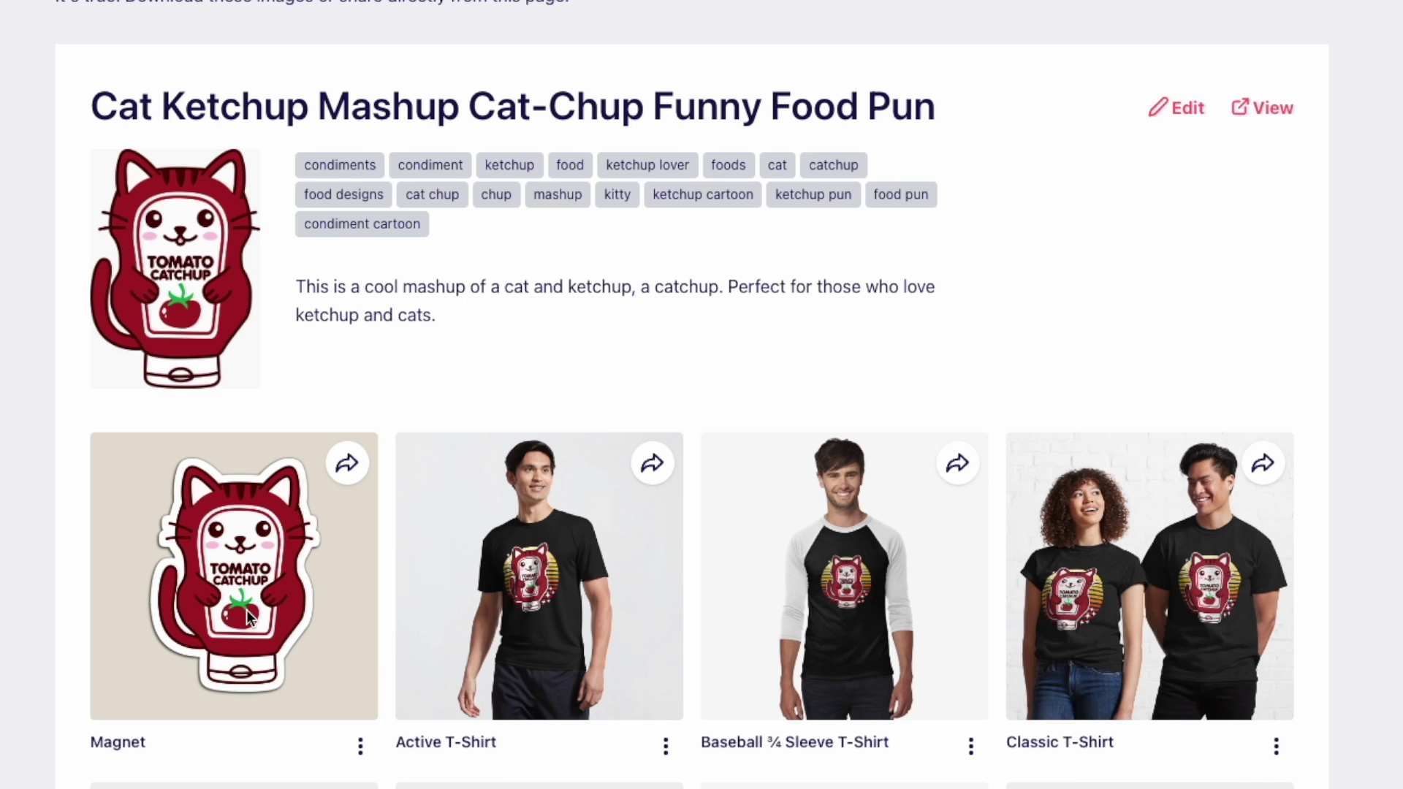
scroll(693, 563, "down", 10)
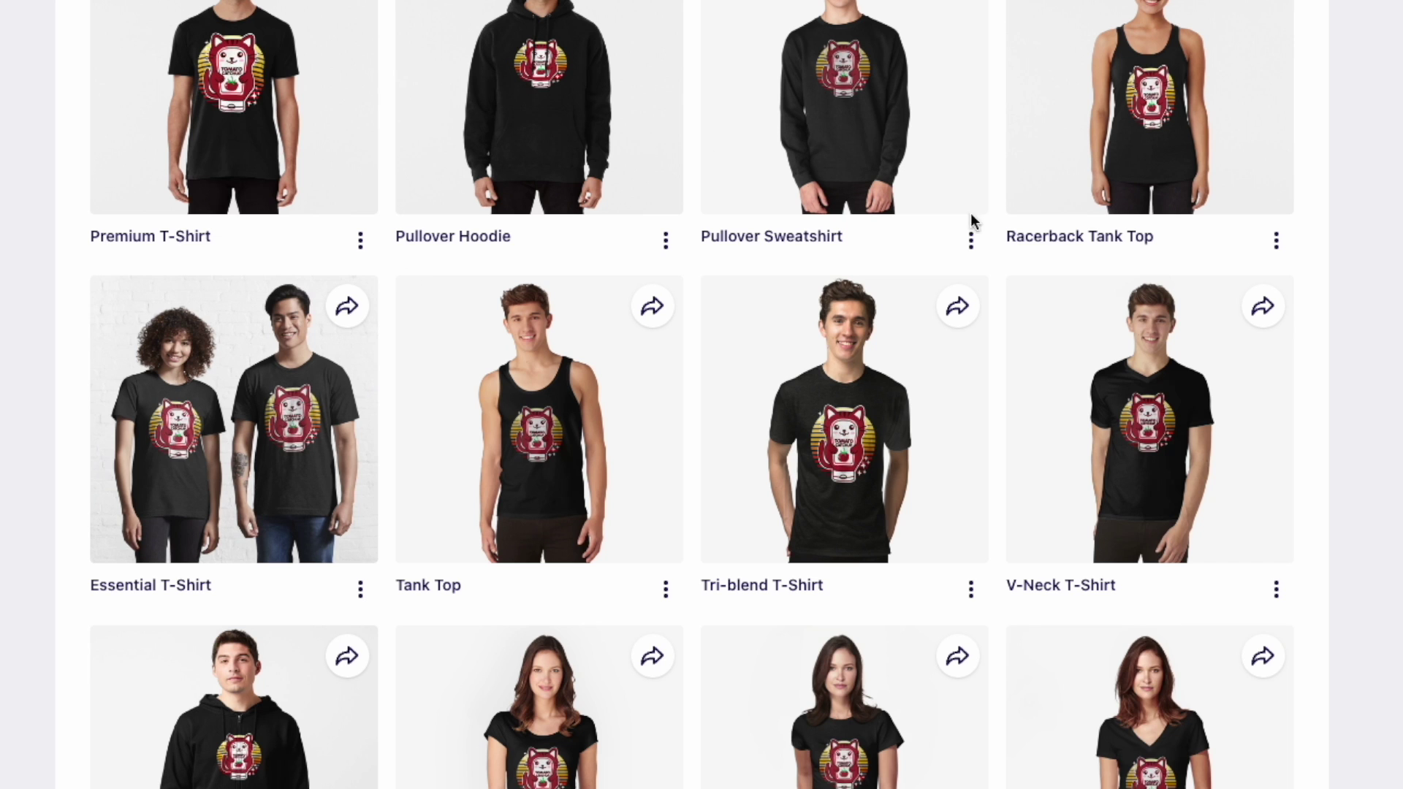
scroll(1069, 548, "down", 8)
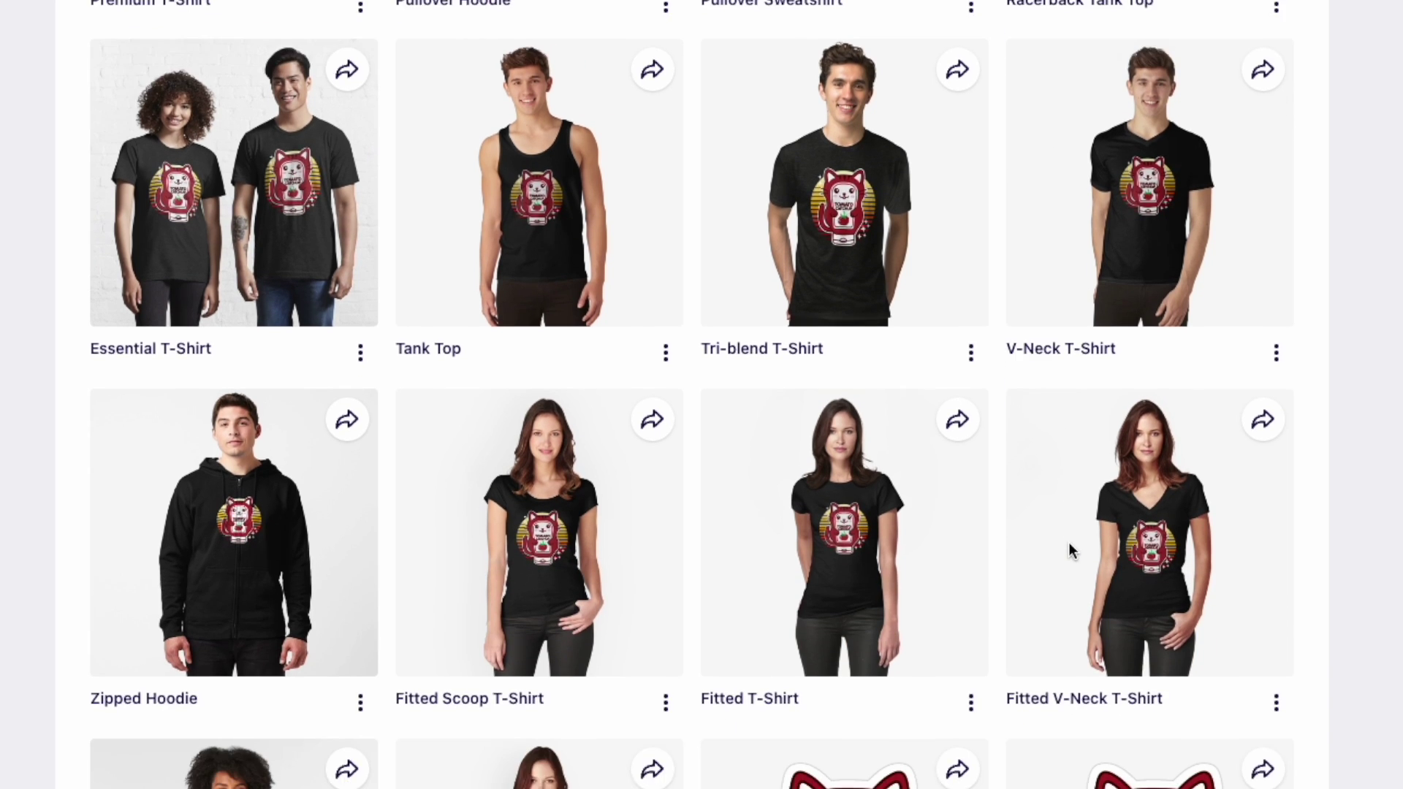
scroll(1069, 542, "down", 14)
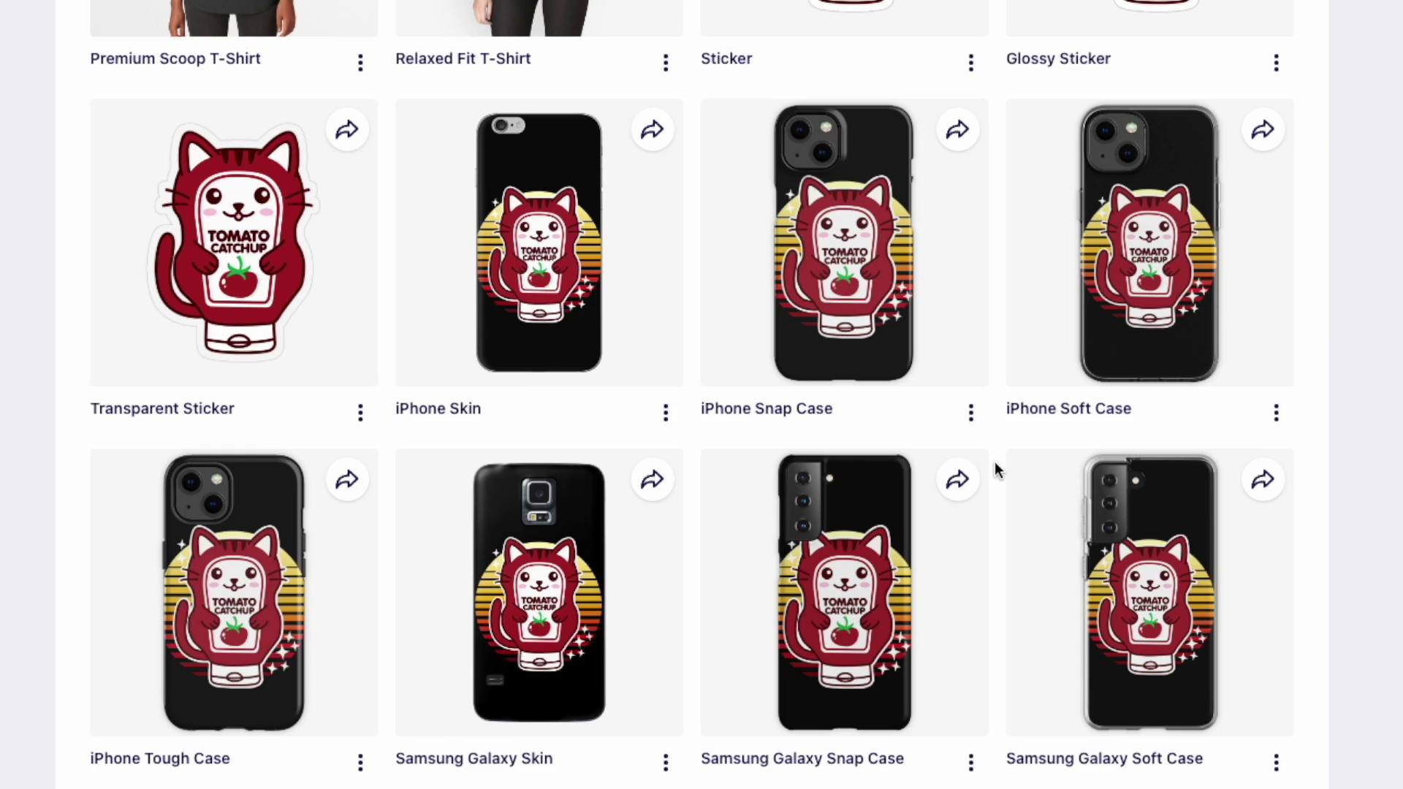
scroll(1002, 475, "down", 10)
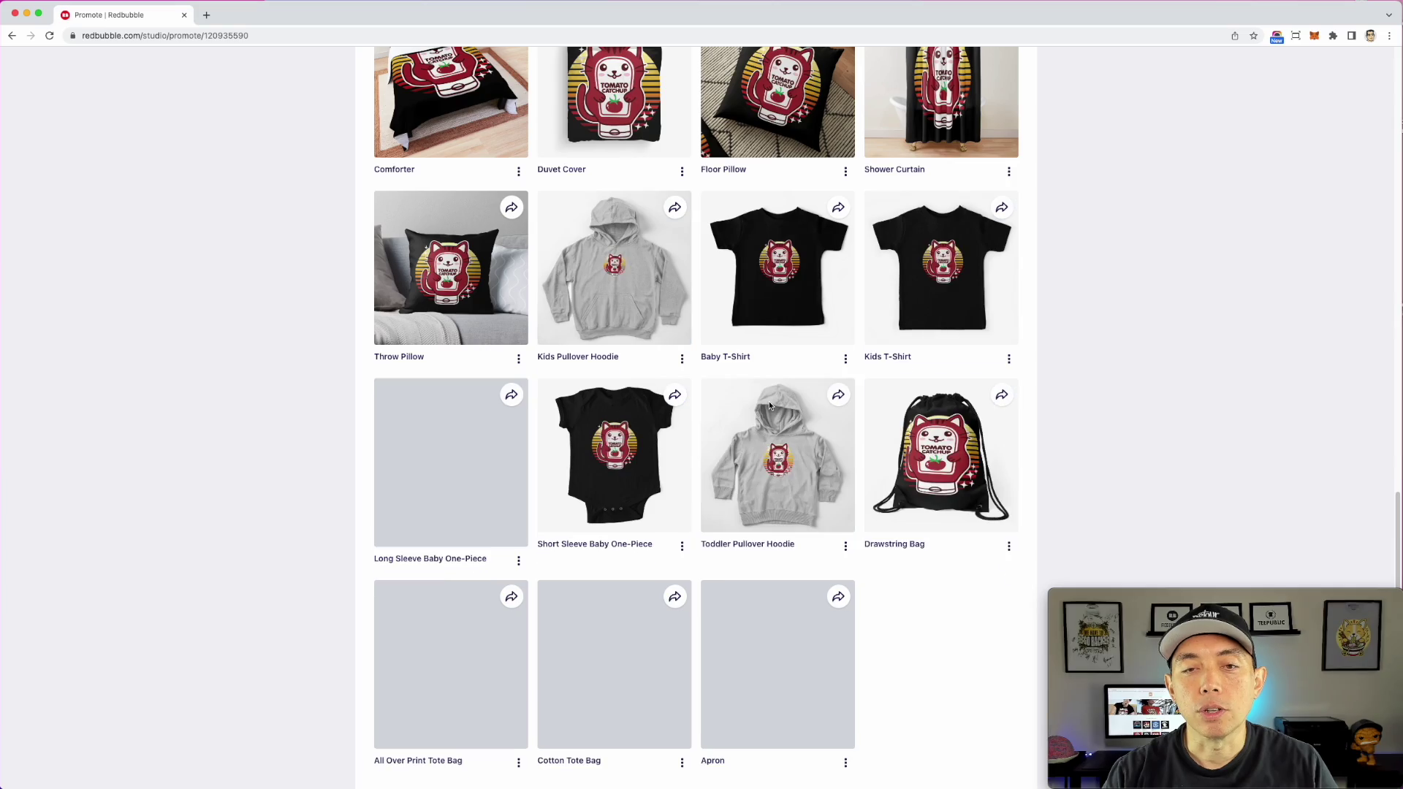
scroll(769, 406, "up", 8)
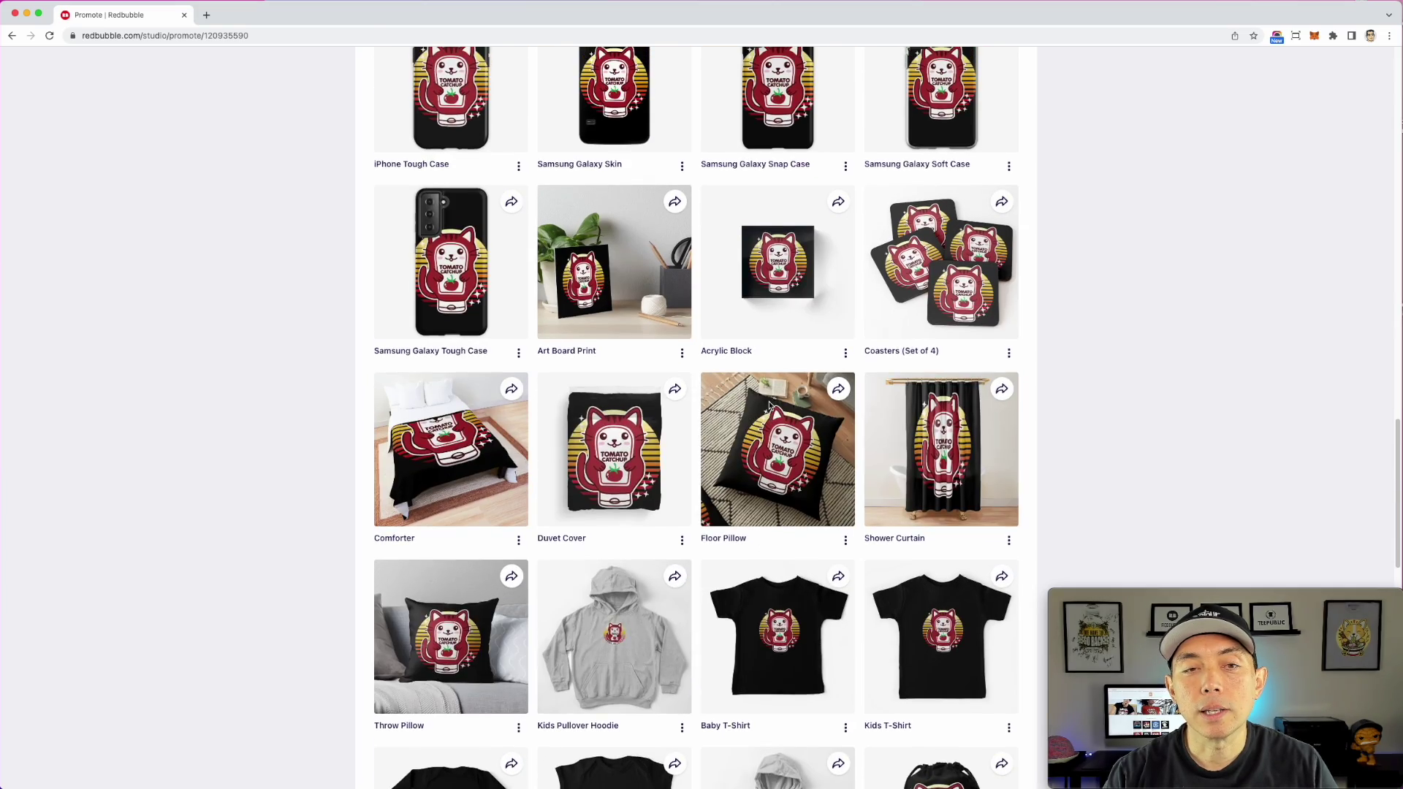
scroll(769, 405, "up", 3)
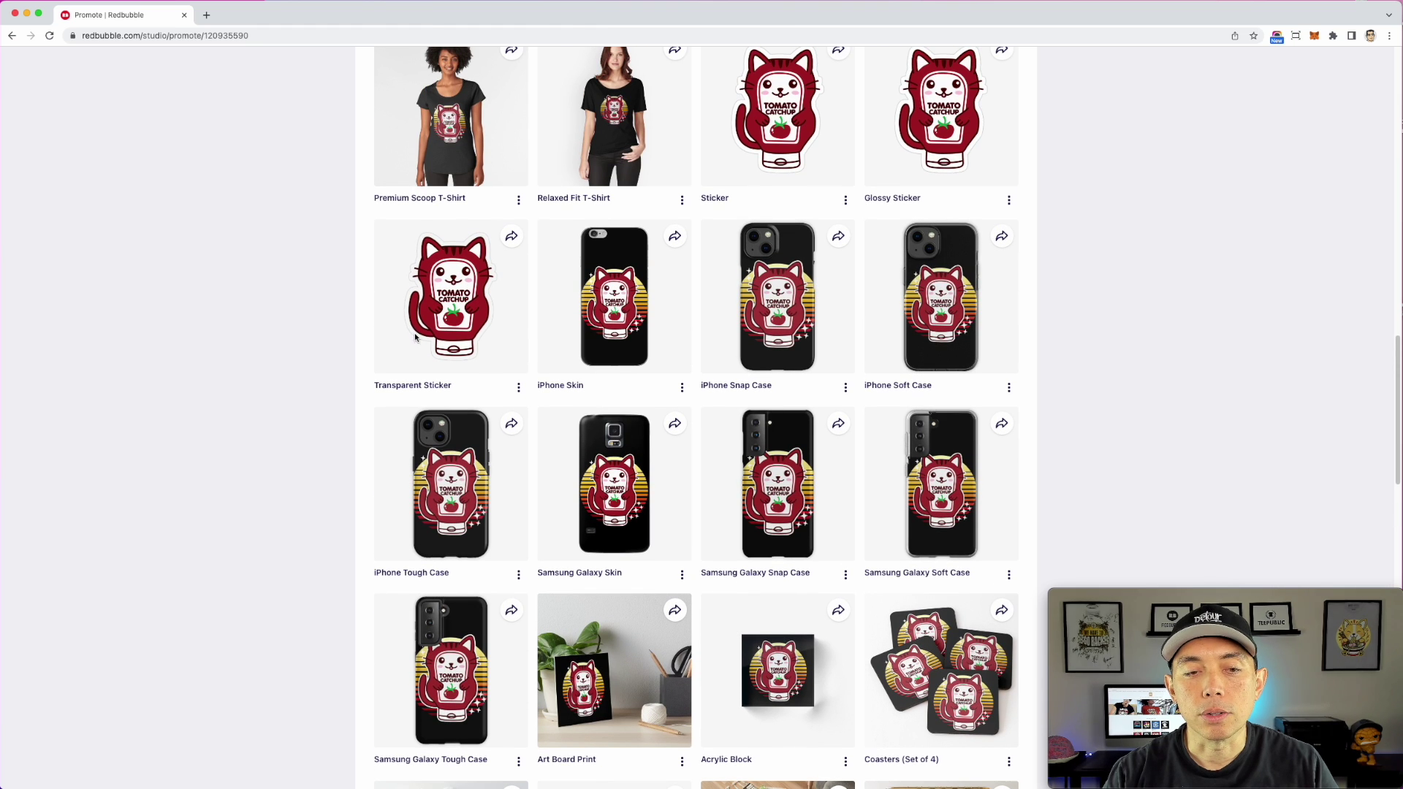
scroll(756, 255, "up", 2)
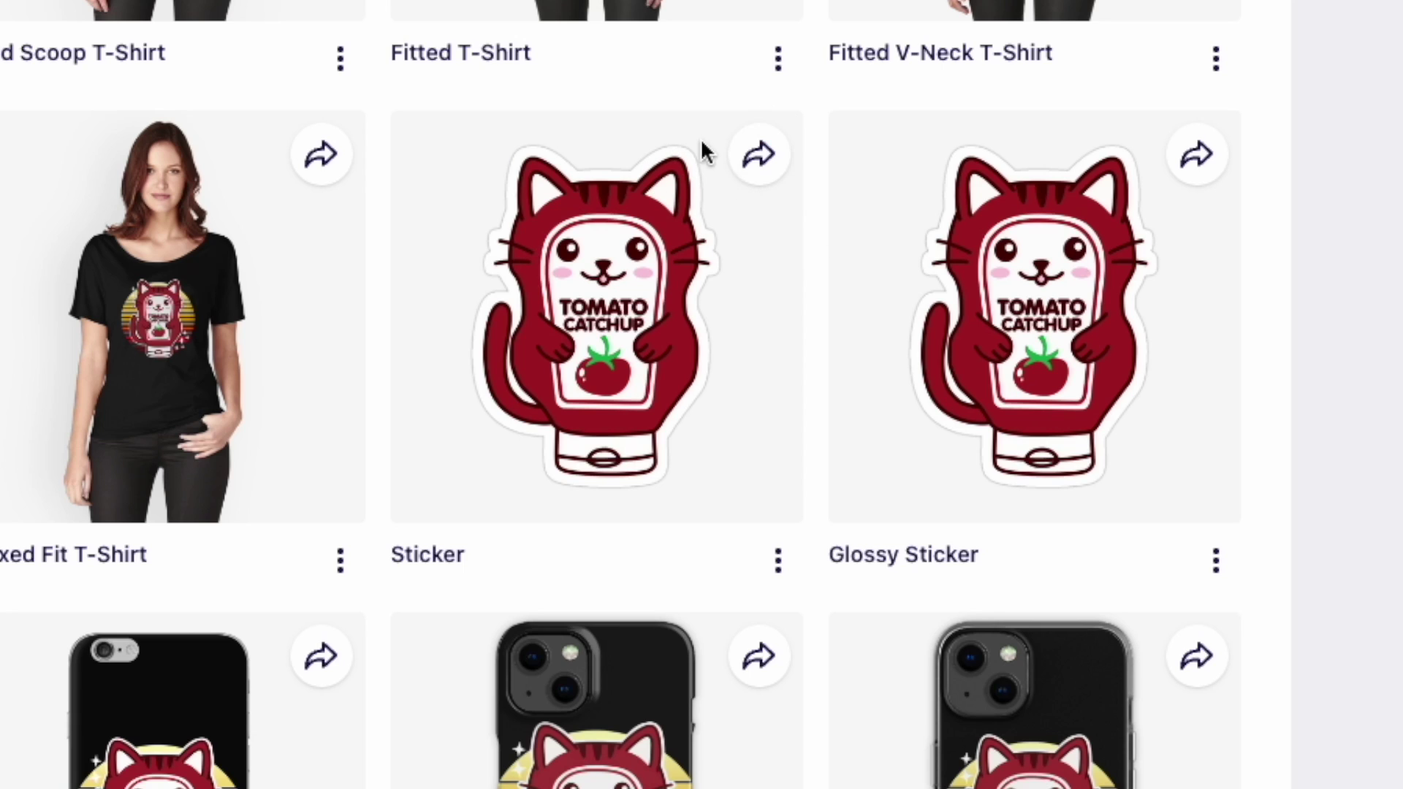
Start a Facebook share of the Sticker product and move the share window higher on the screen
left_click(760, 168)
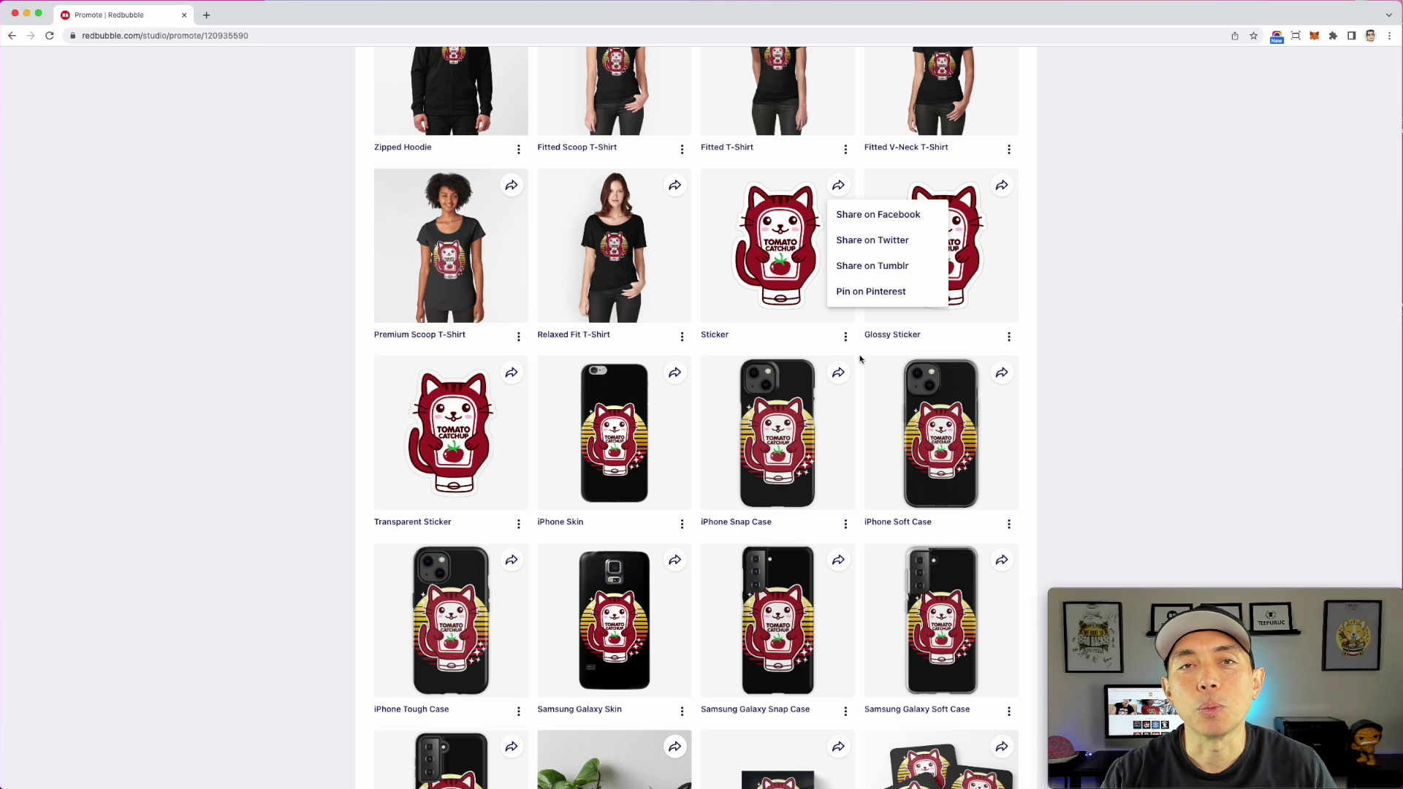
left_click(901, 216)
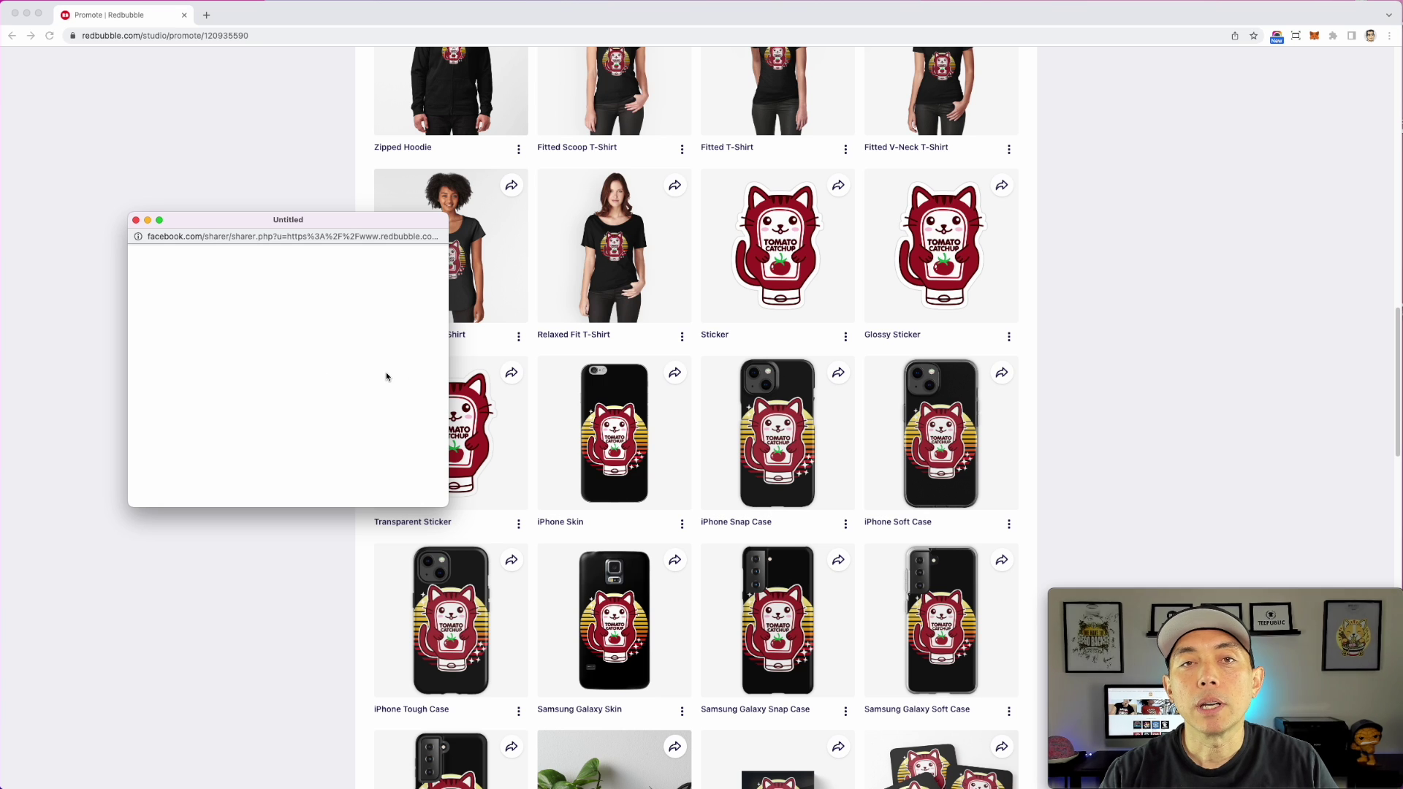
left_click_drag(330, 218, 481, 102)
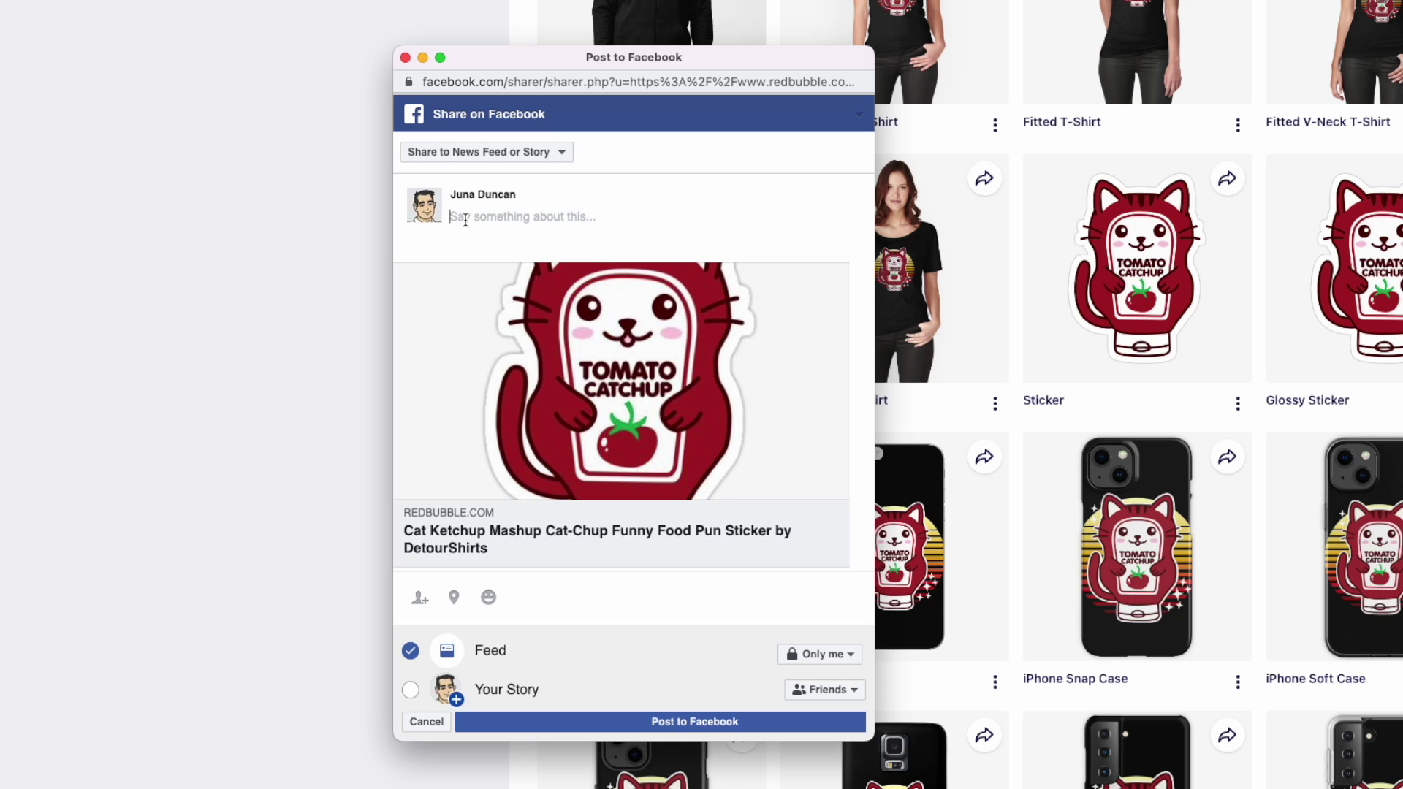
Examine the Facebook sharing destinations and the Detour Shirts Group page, keeping the share set to News Feed or Story
left_click(560, 152)
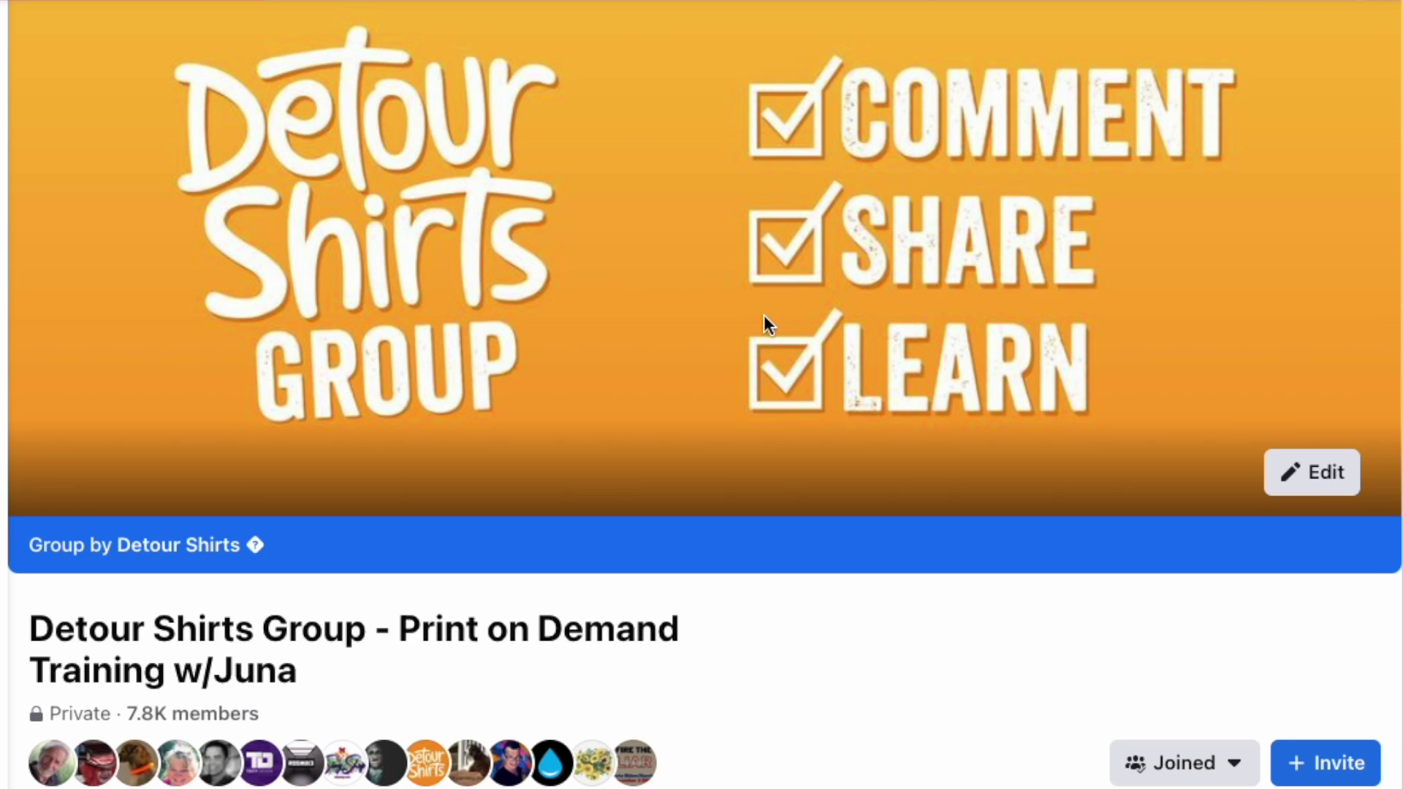
scroll(774, 412, "down", 20)
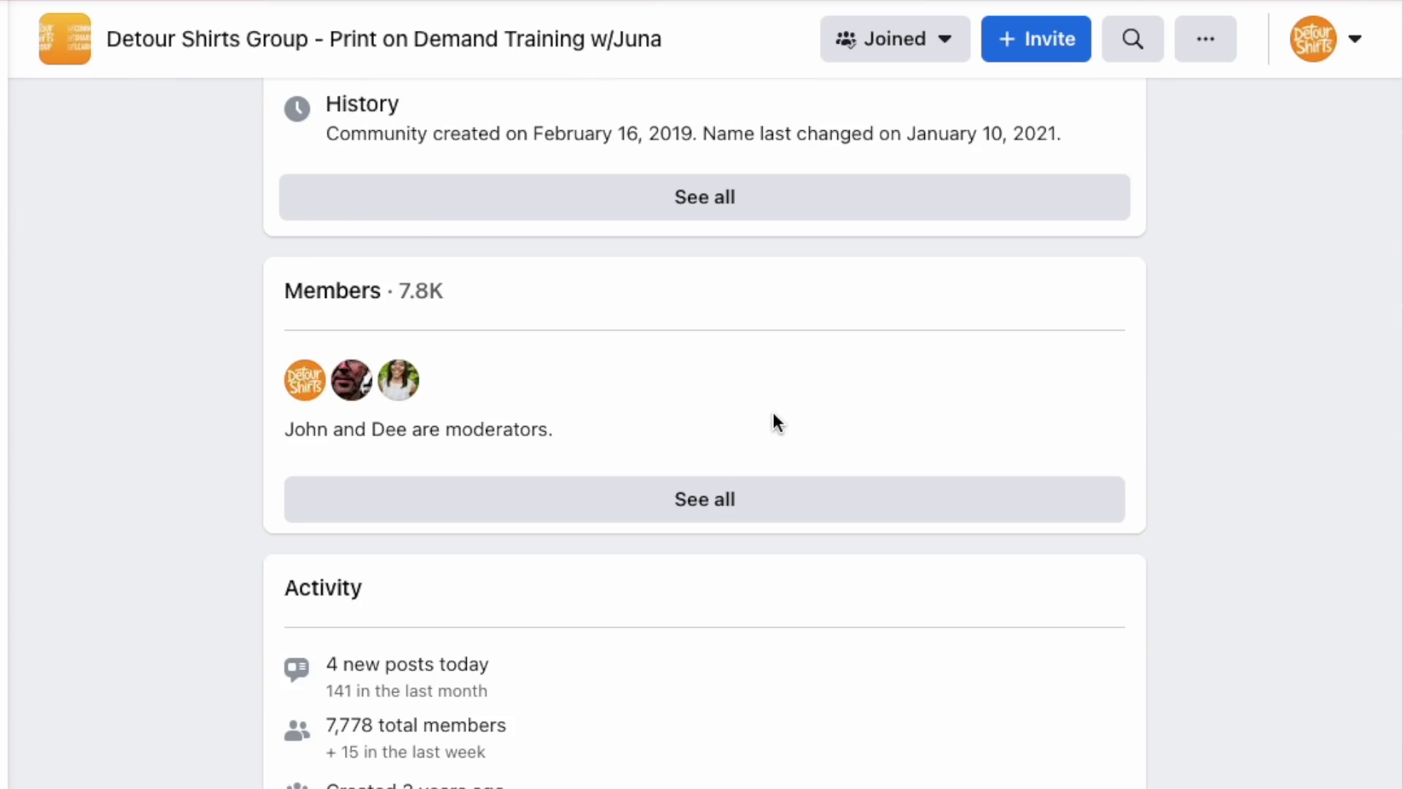
scroll(773, 412, "down", 2)
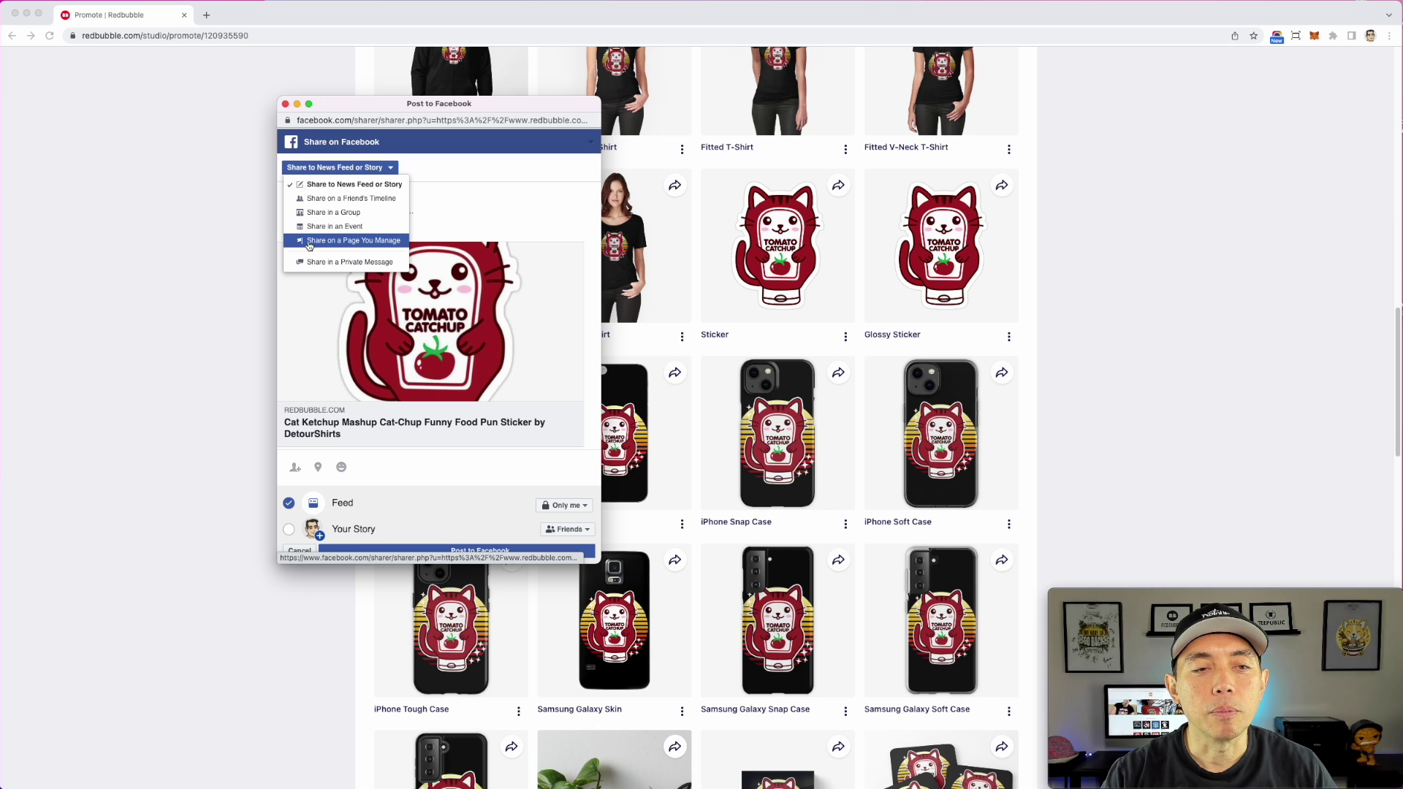
left_click(336, 167)
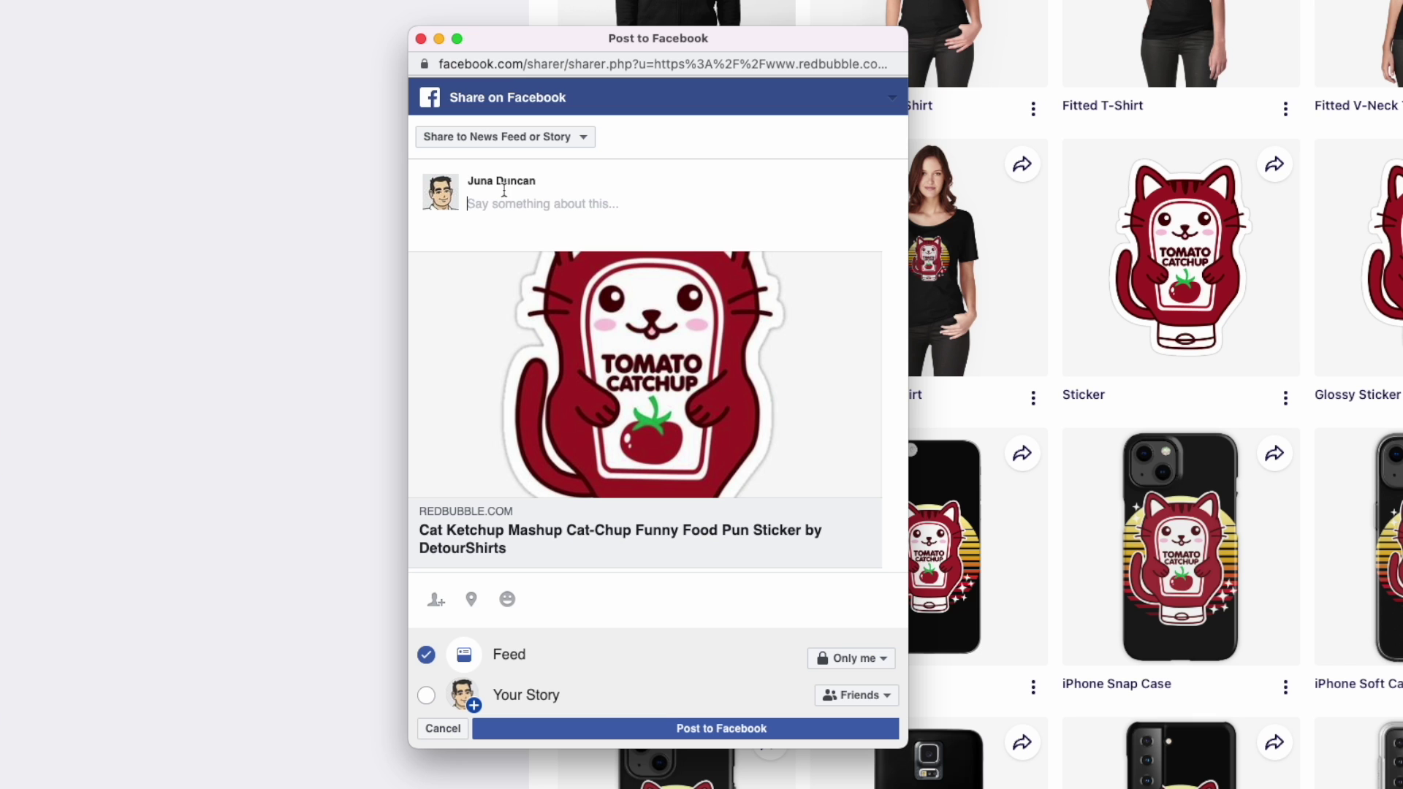
Publish the sticker to the Facebook feed with the message "Check out this sticker that I made..." and check the post
left_click(510, 207)
type("Check out t")
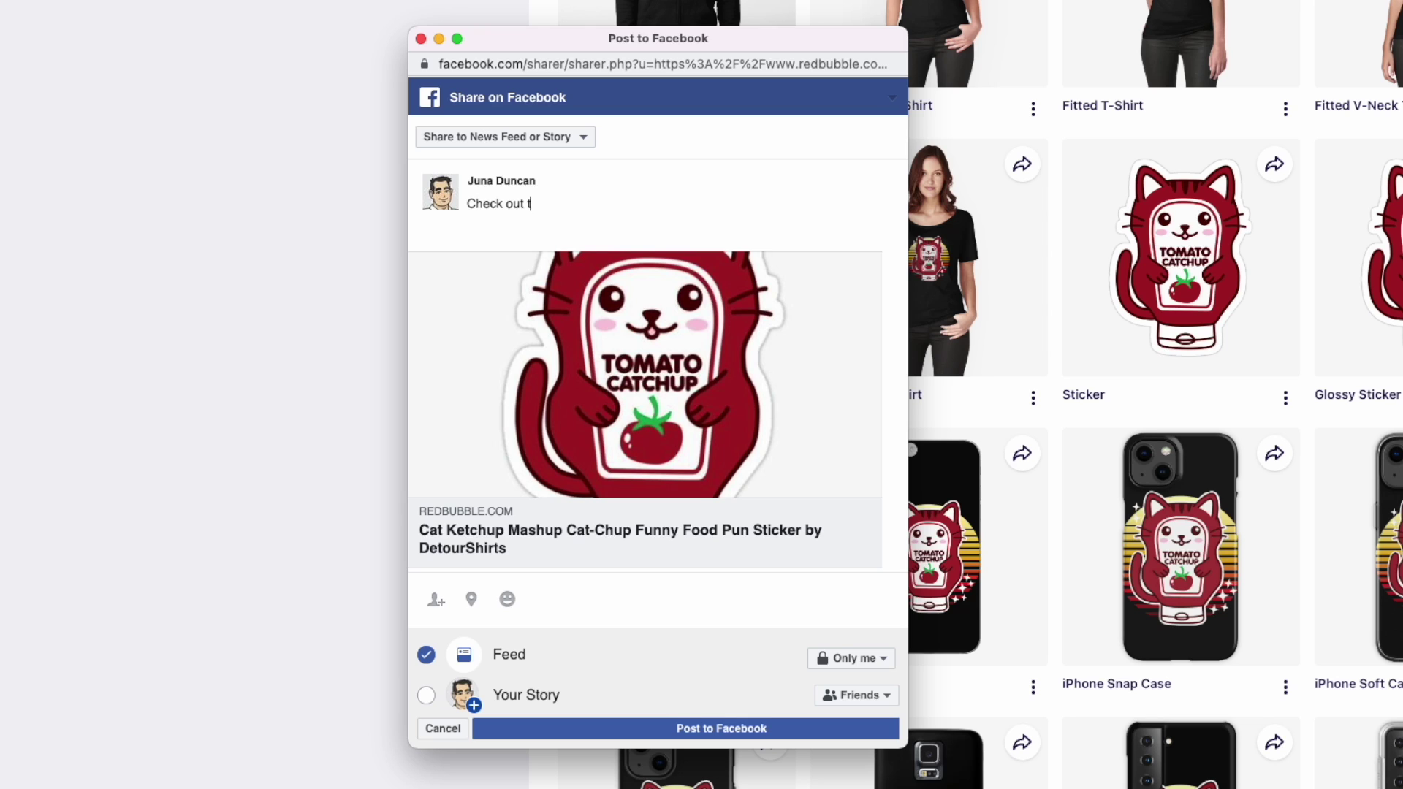
type("his sticker that I made...")
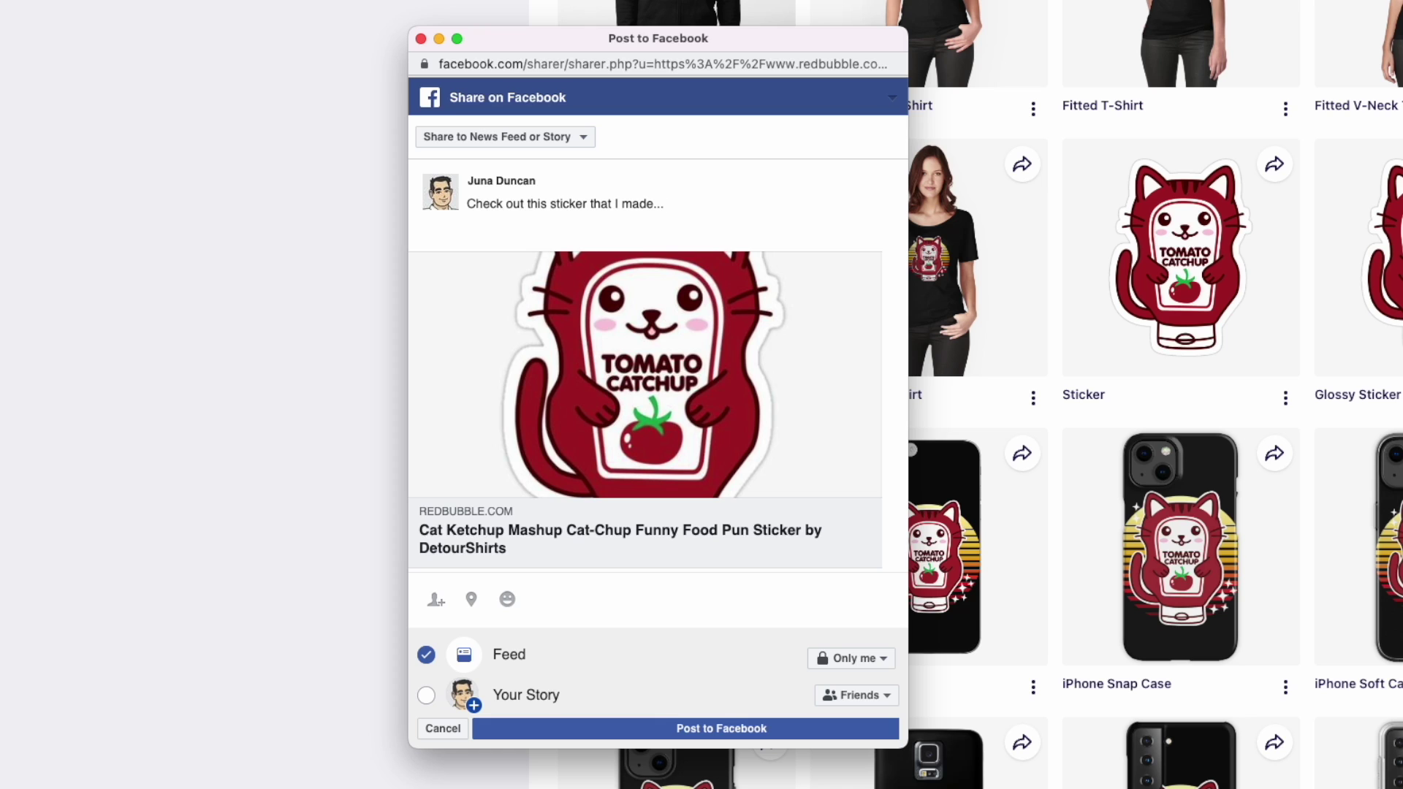
left_click(719, 729)
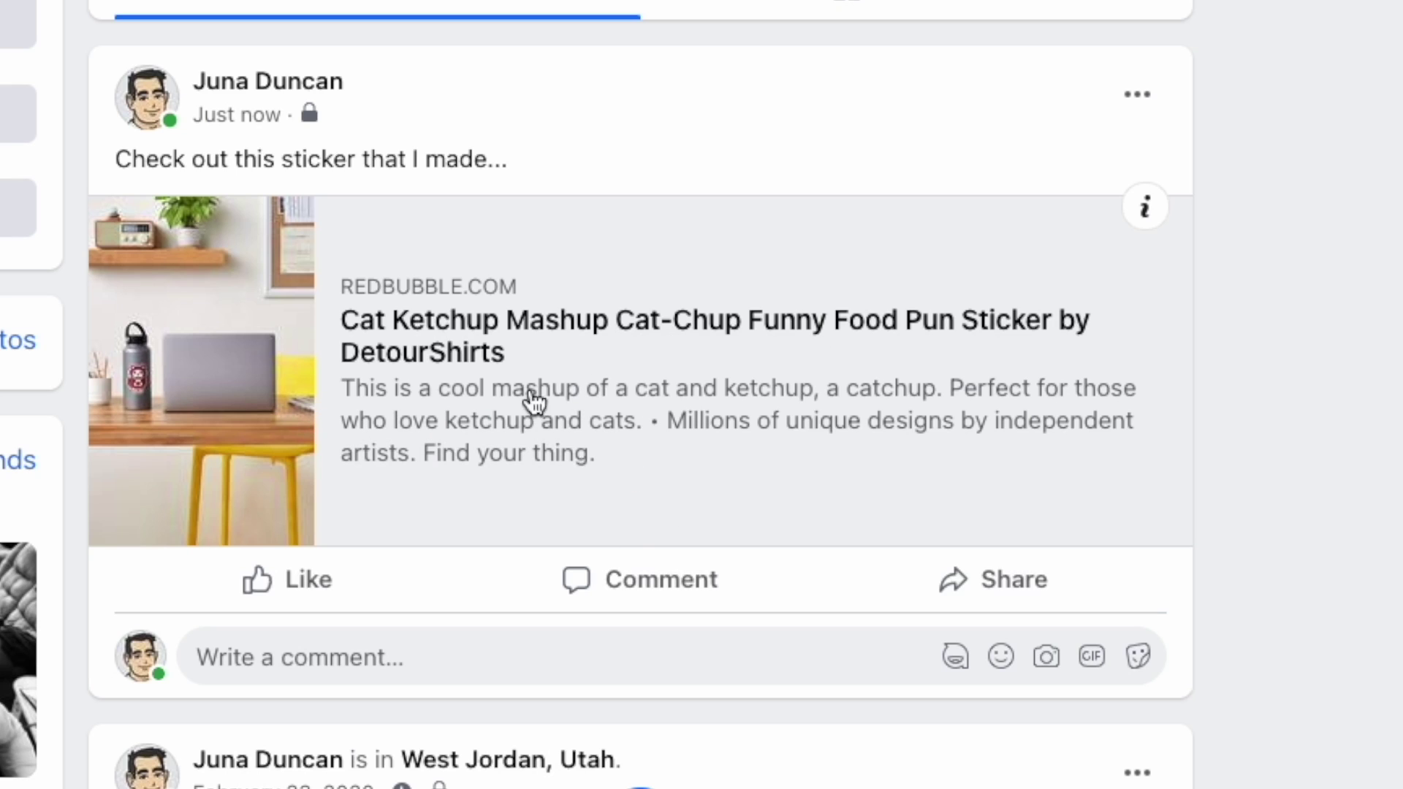
left_click(435, 357)
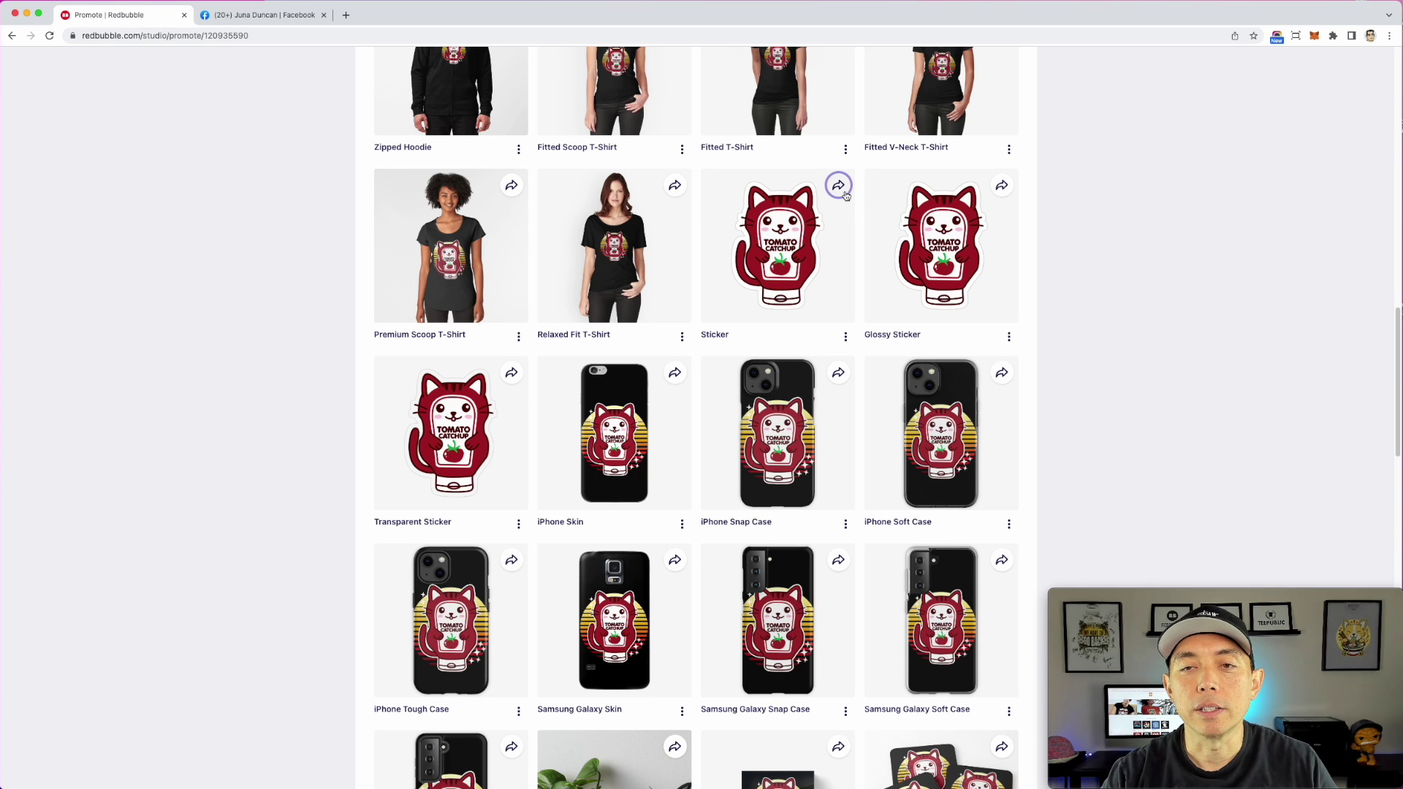
Start a Twitter share of the Sticker product and enlarge the tweet composing window
left_click(845, 194)
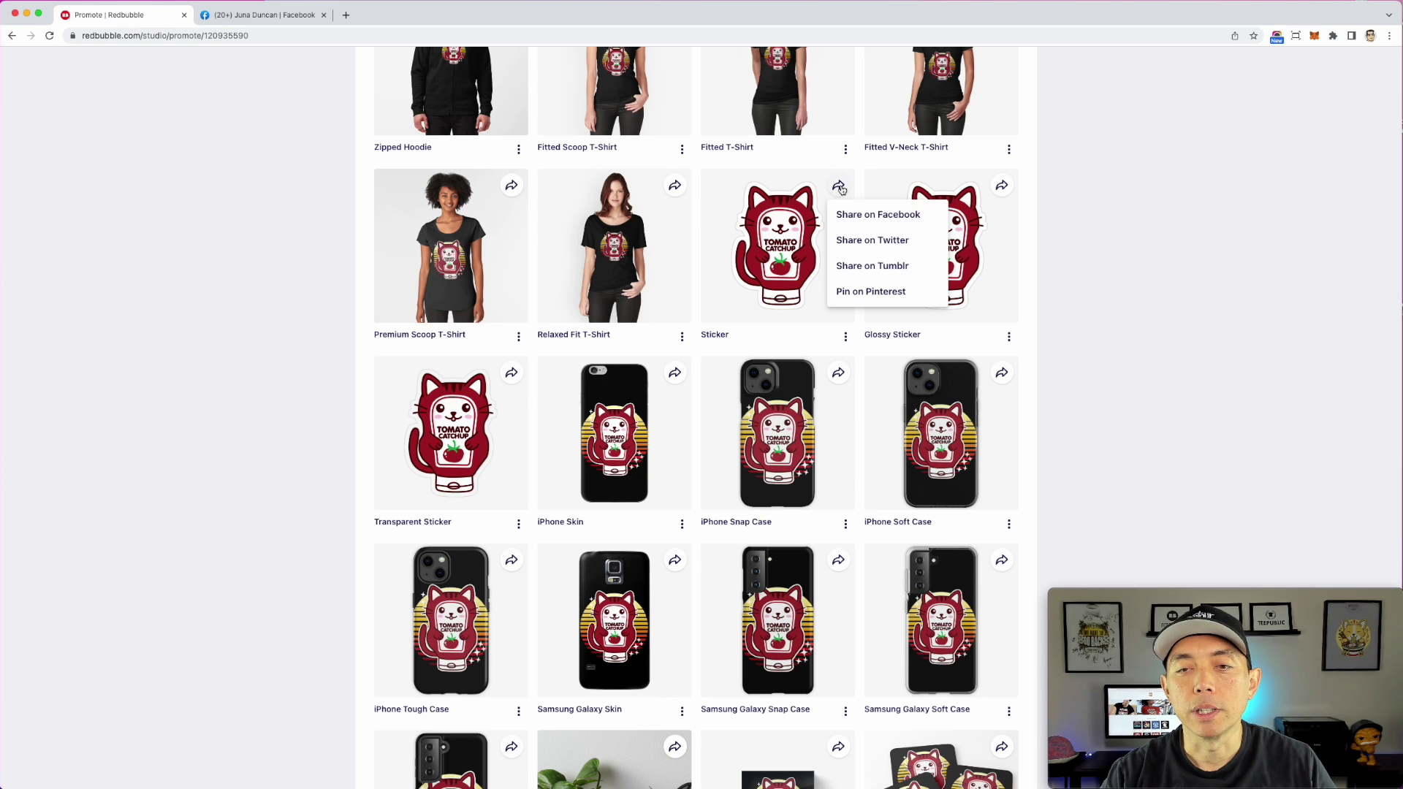
left_click(881, 241)
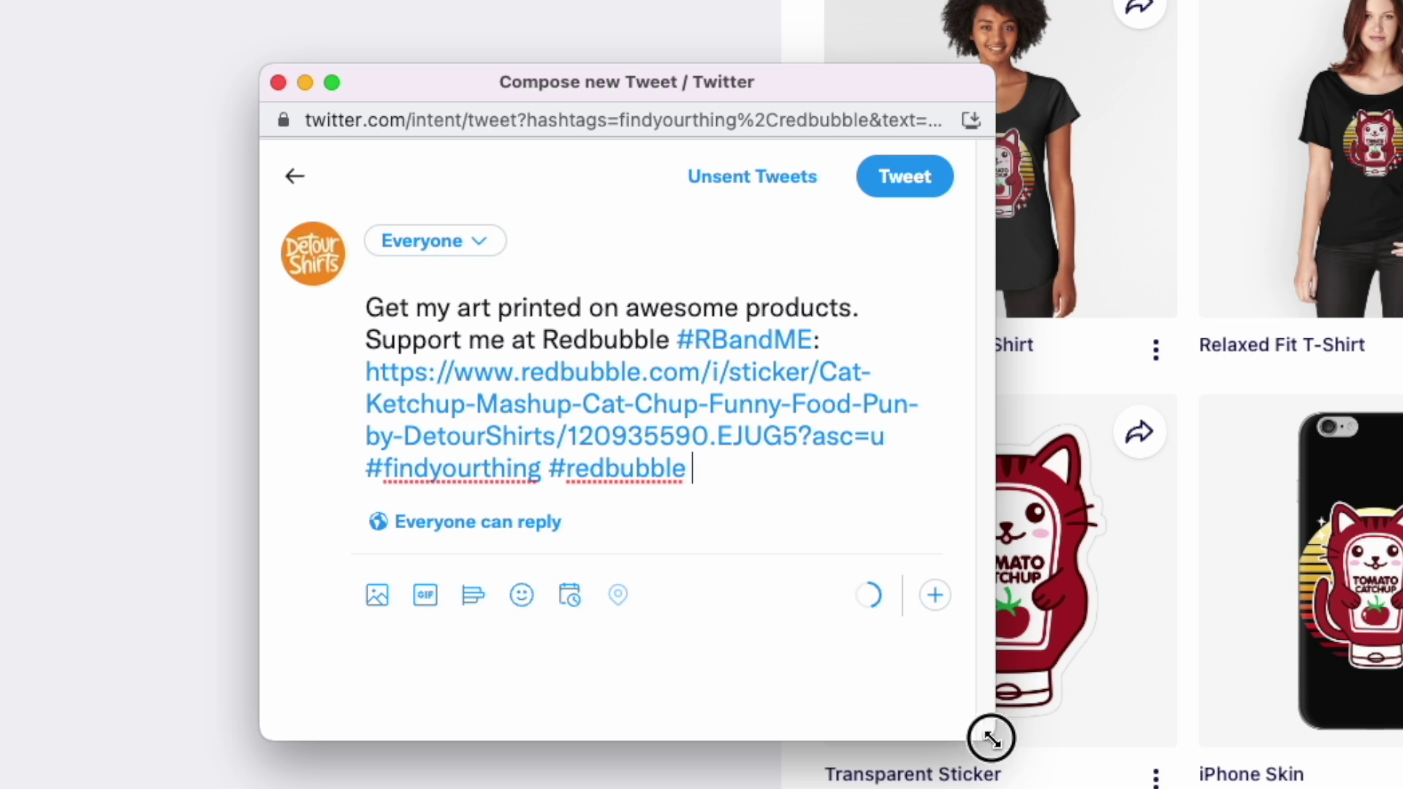
double_click(984, 729)
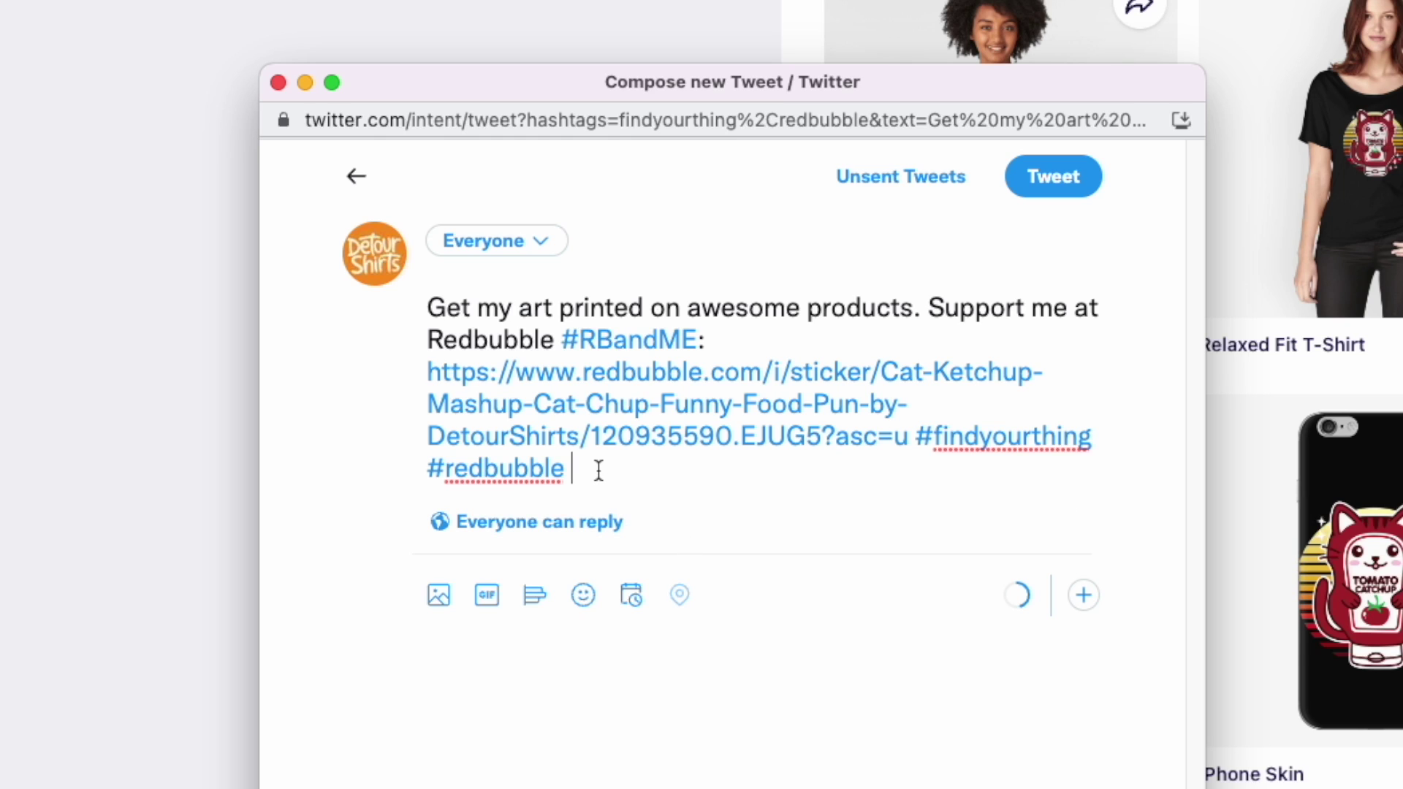
Add the hashtags #sticker #cat #ketchup #graphicdesign to the tweet, publish it and check it on the profile
type("sticker #")
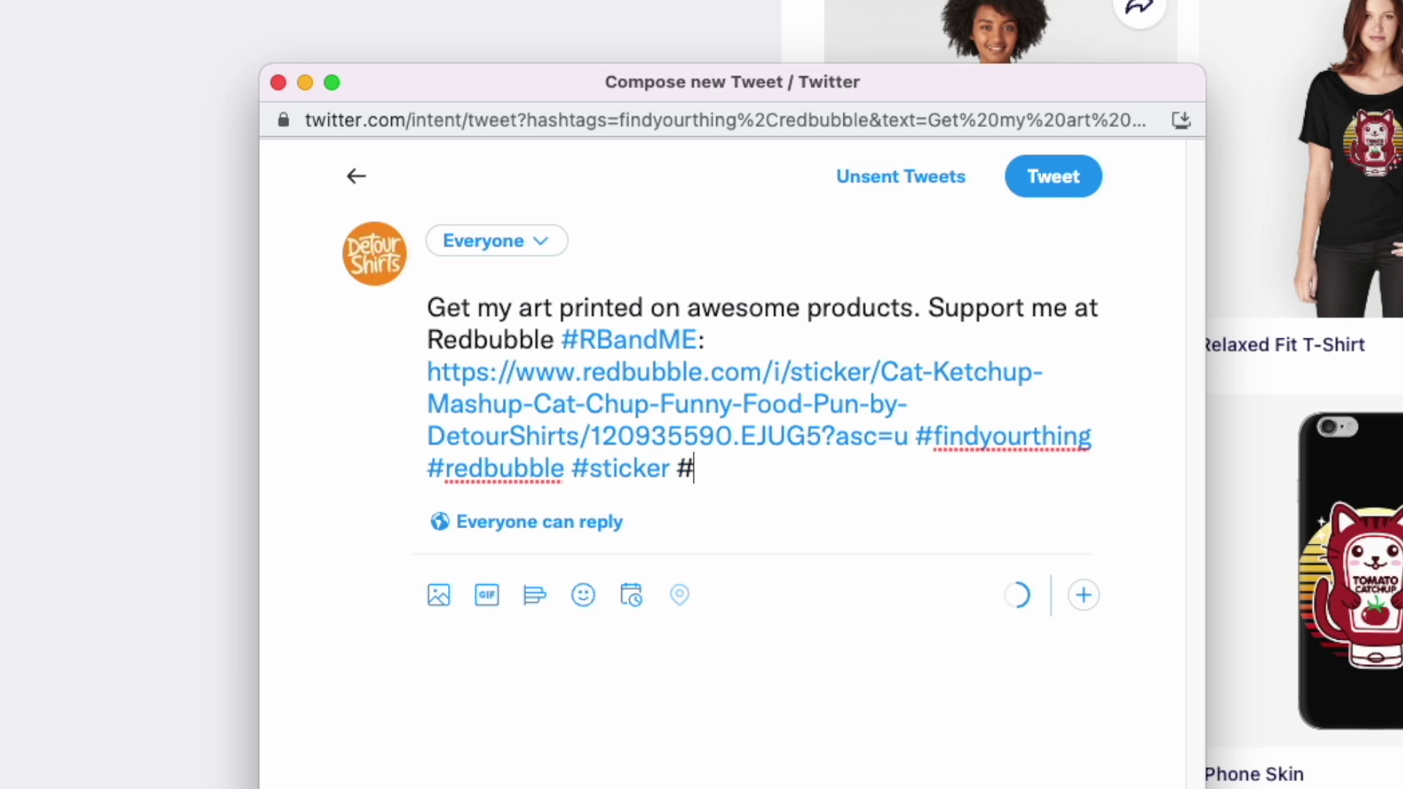
type("cat #ketchup #graphic")
key("BackSpace")
type("design")
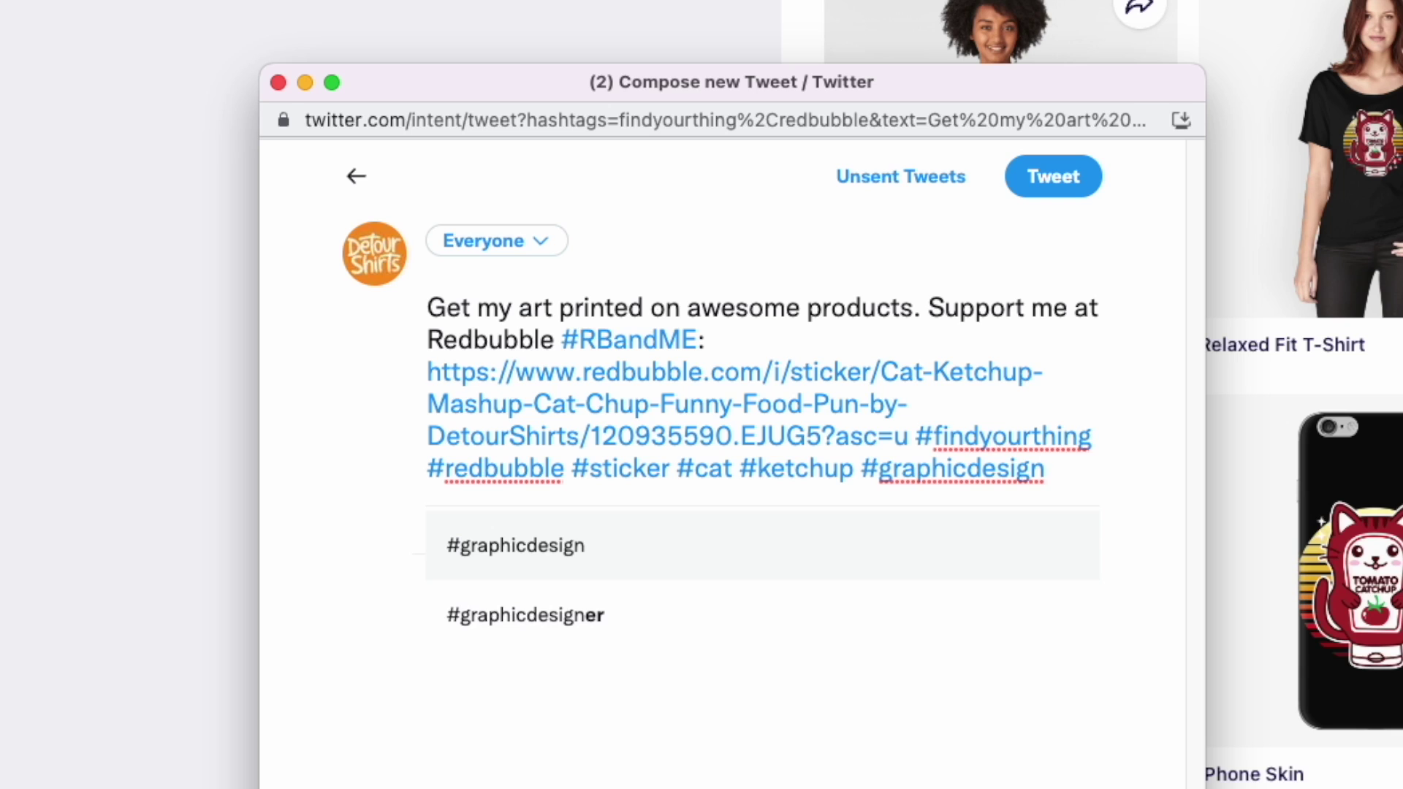
left_click(470, 549)
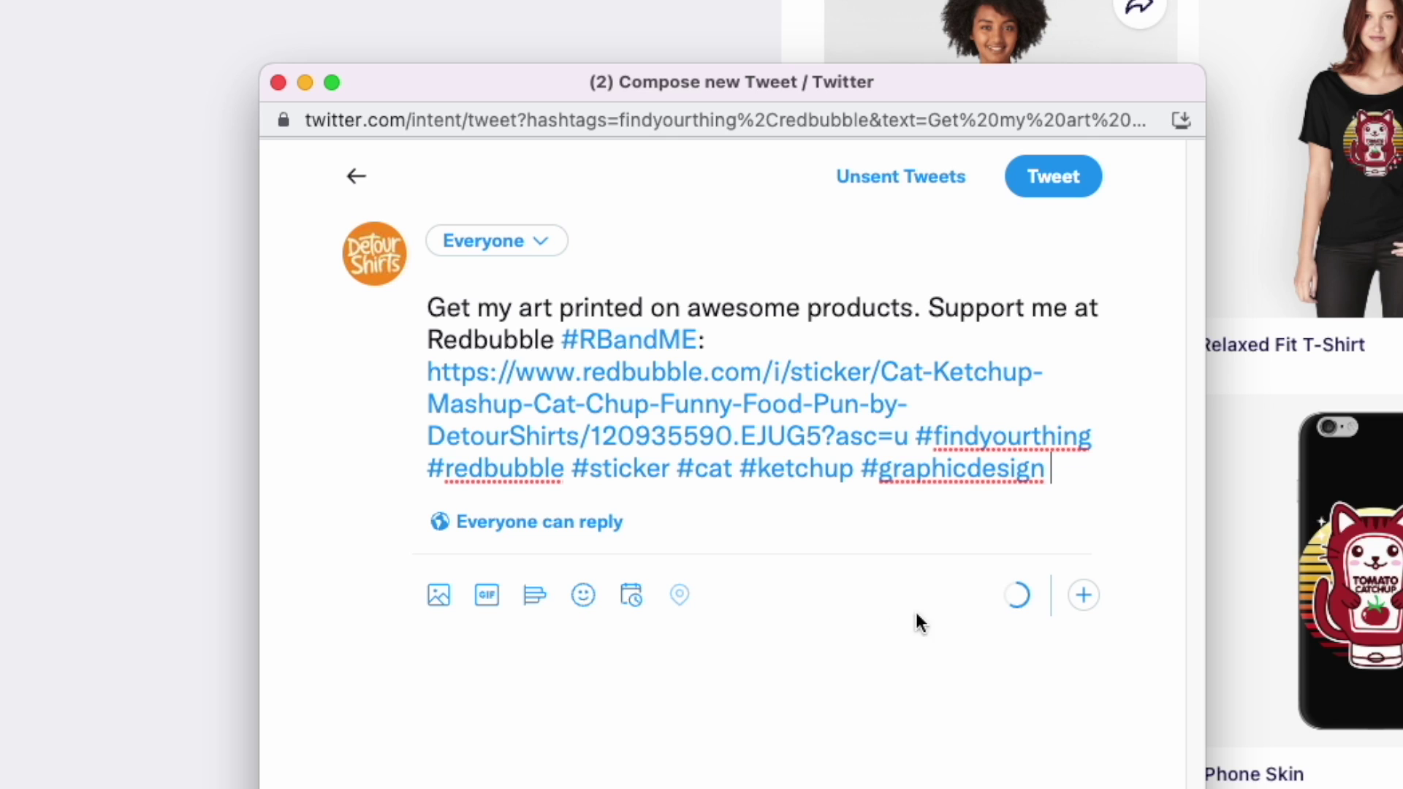
left_click(1053, 177)
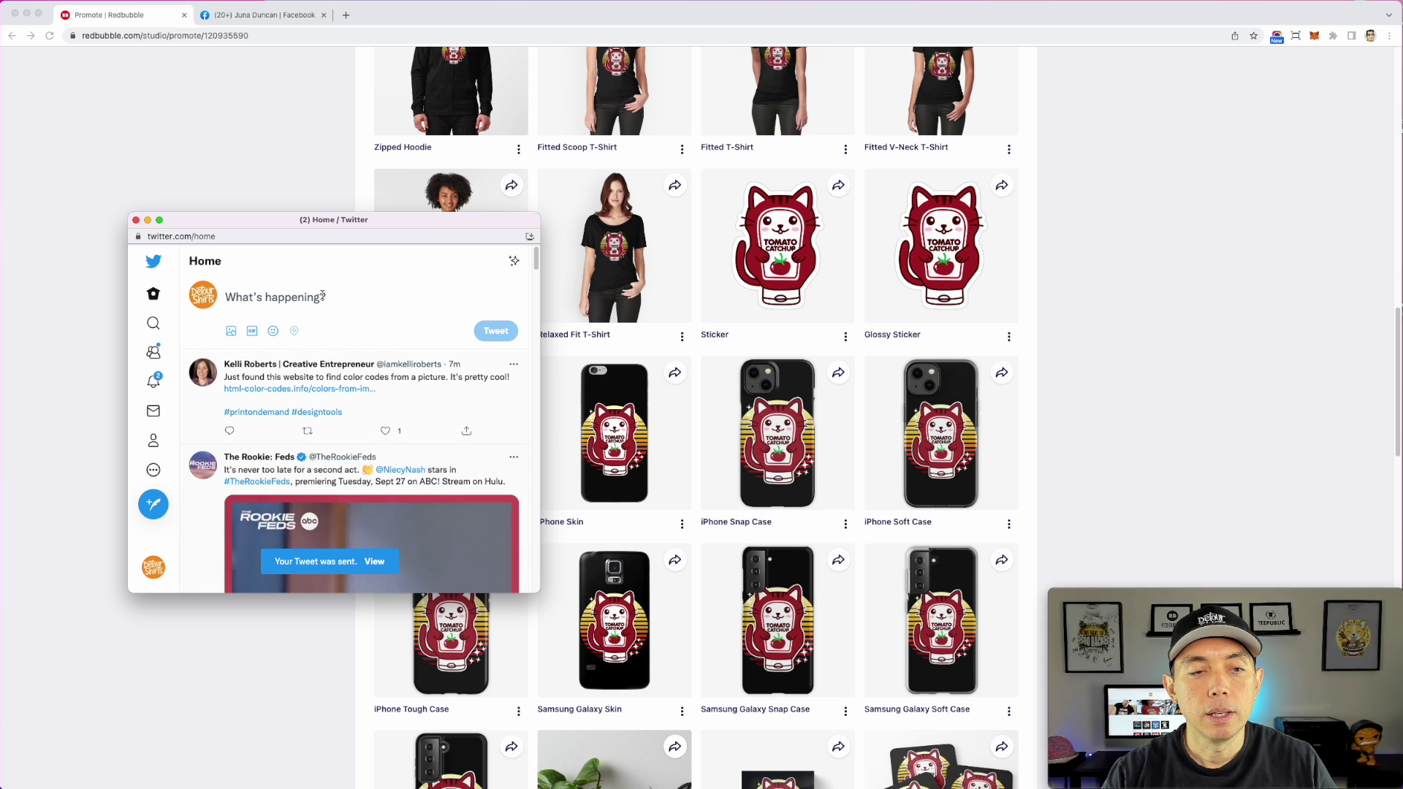
left_click(136, 220)
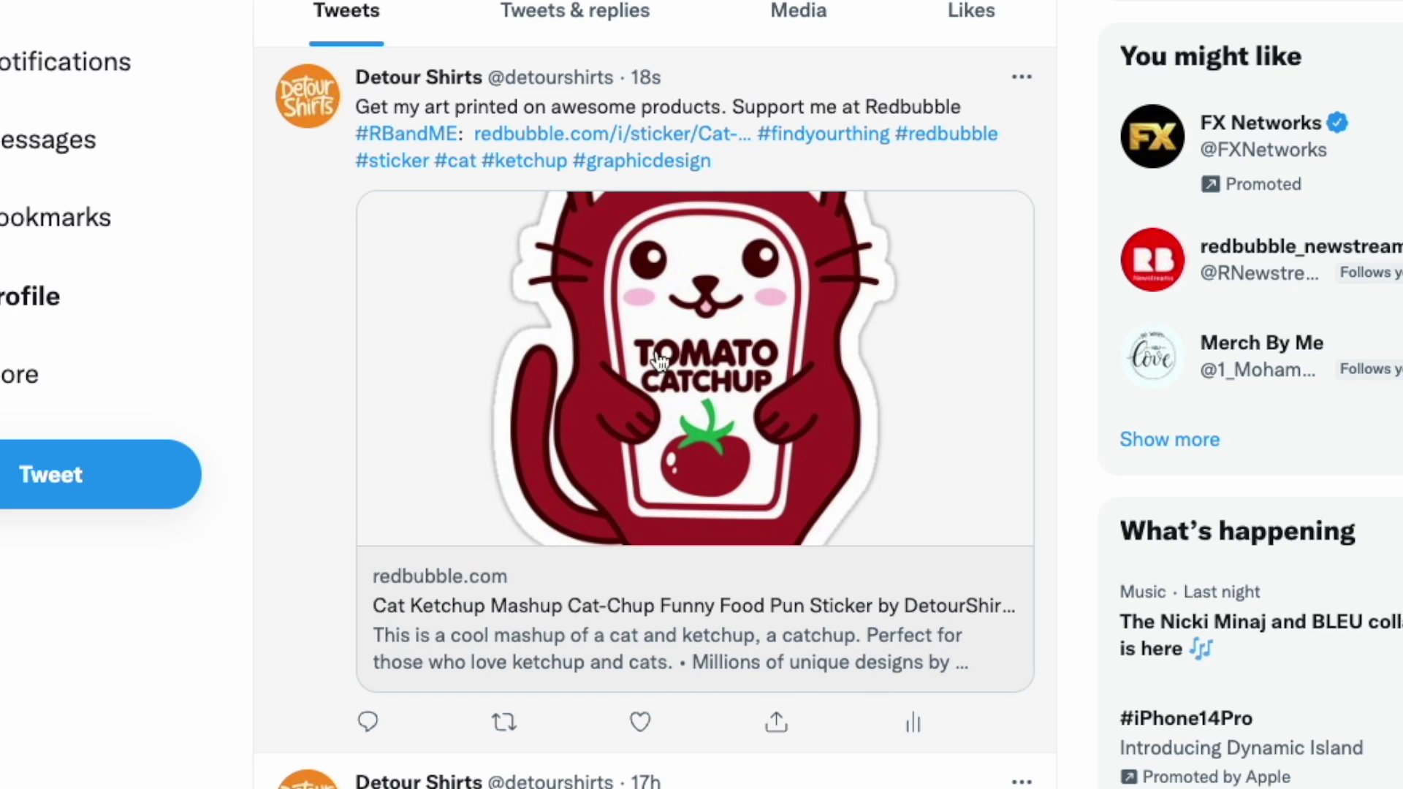
scroll(737, 475, "up", 1)
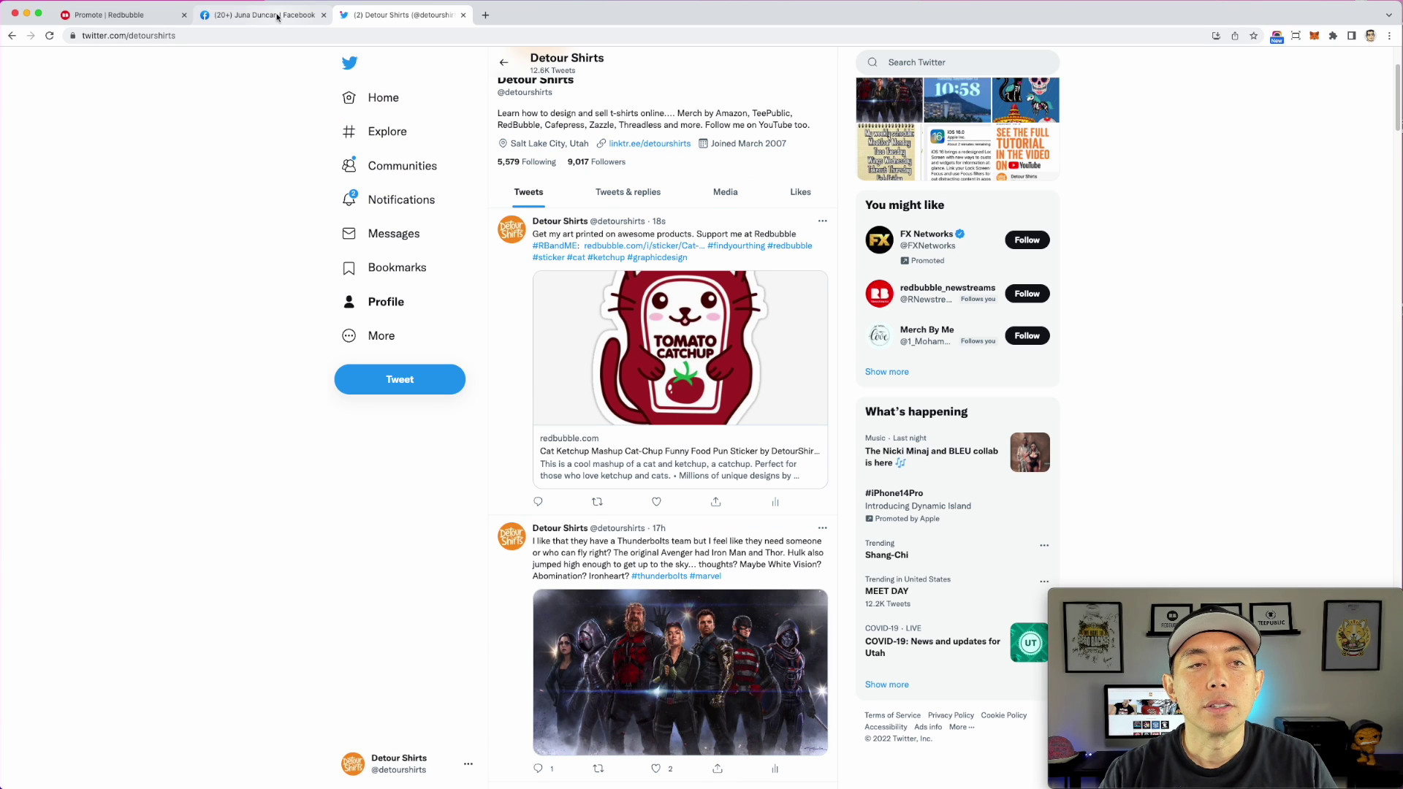
Return to the promotion page and start a Tumblr share of the Sticker product using the plain white-bordered sticker image
left_click(122, 16)
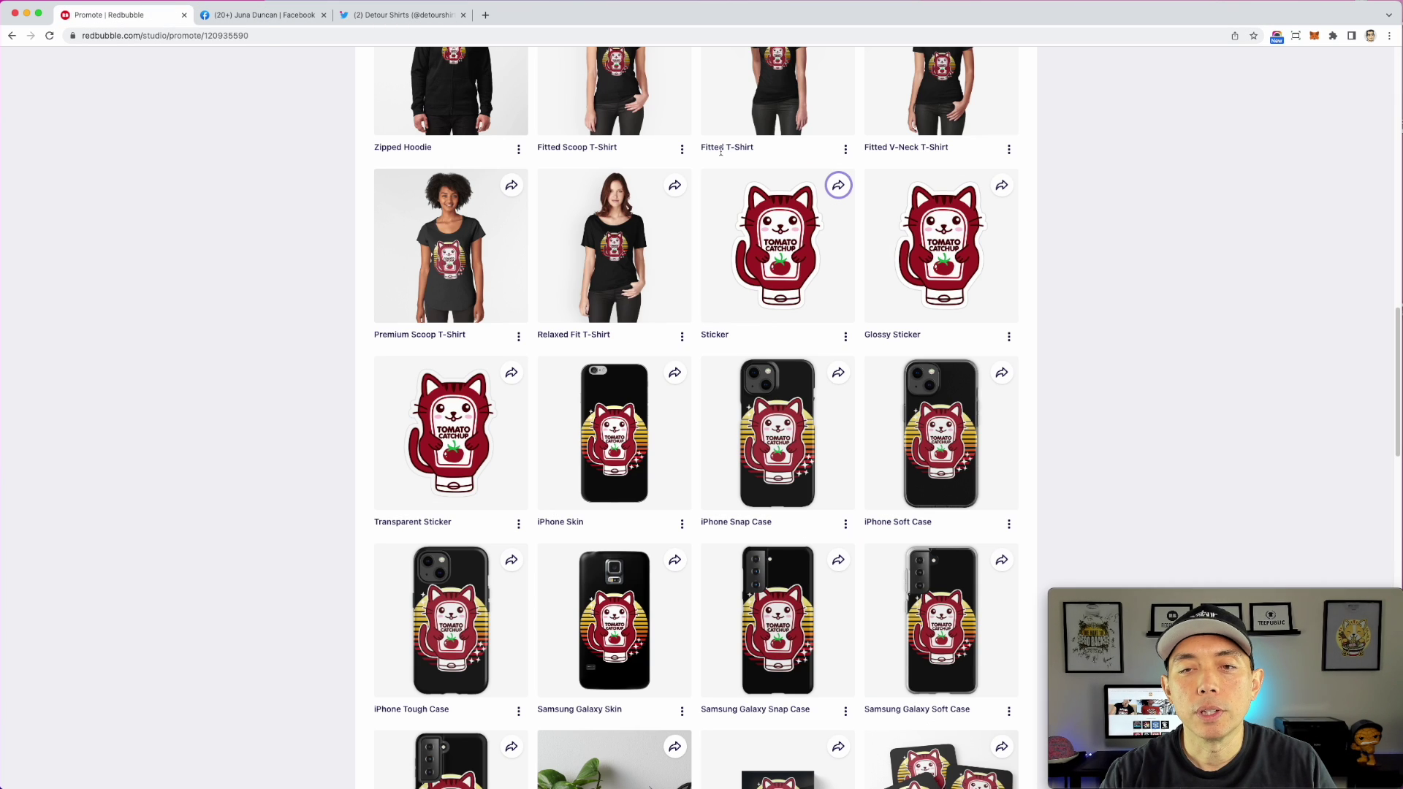
left_click(838, 187)
left_click(879, 265)
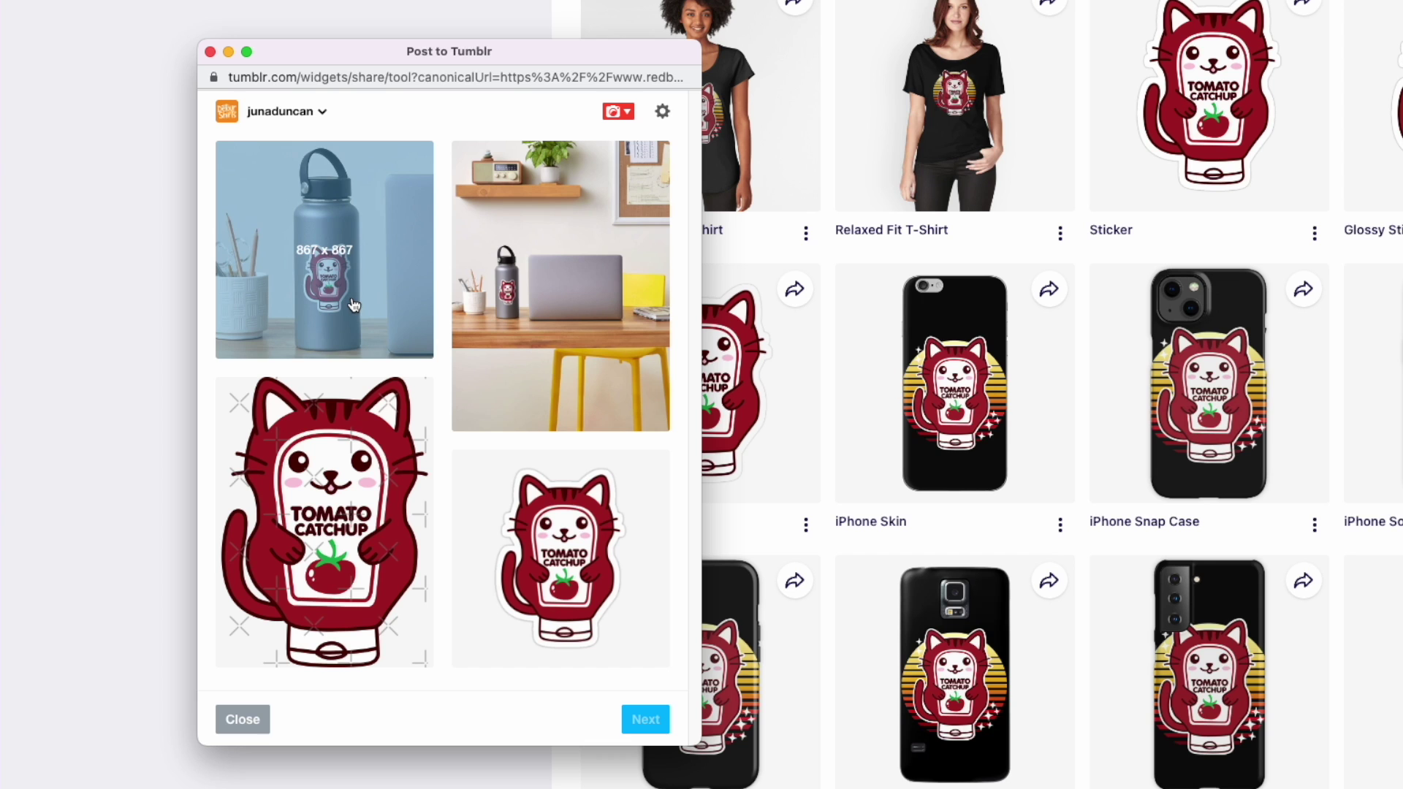
left_click(542, 509)
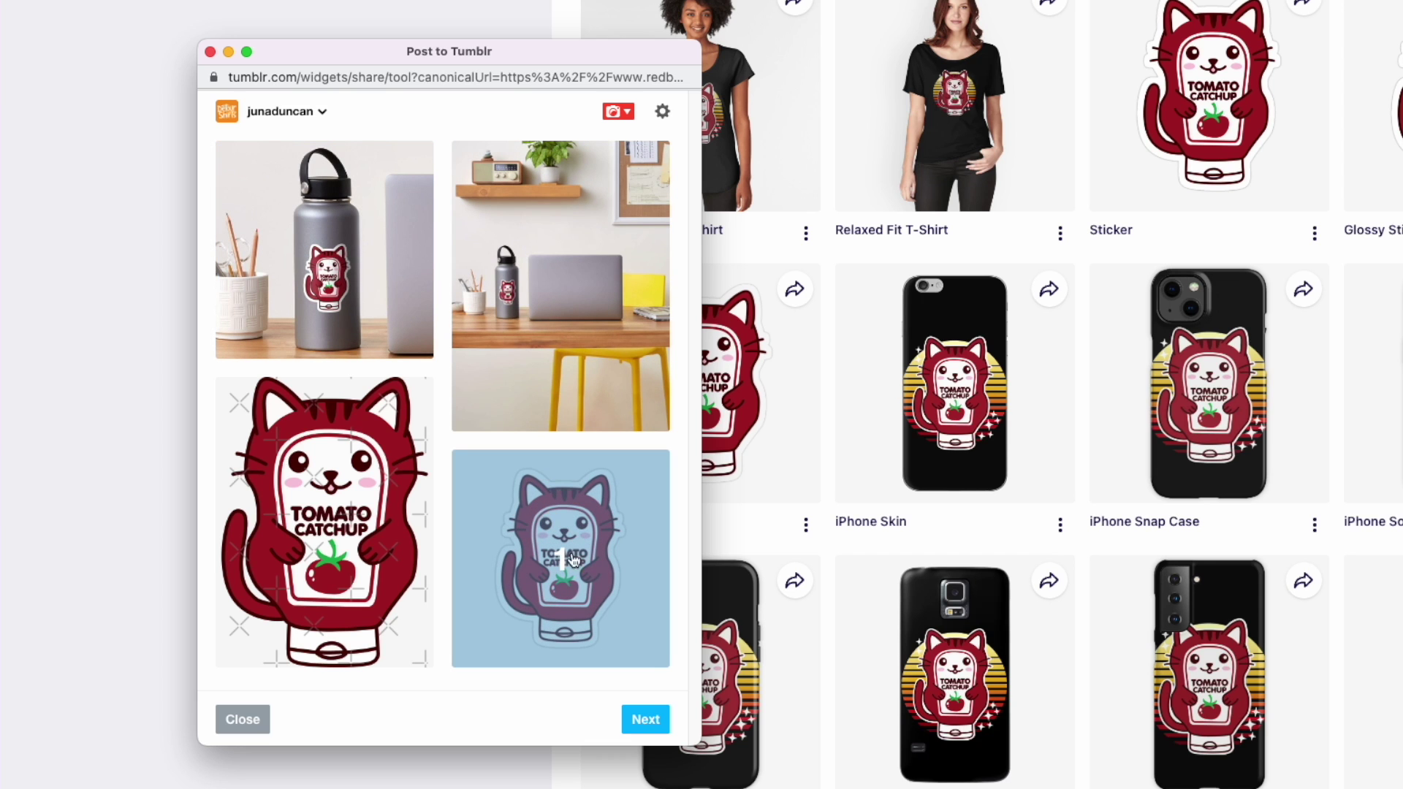
left_click(647, 720)
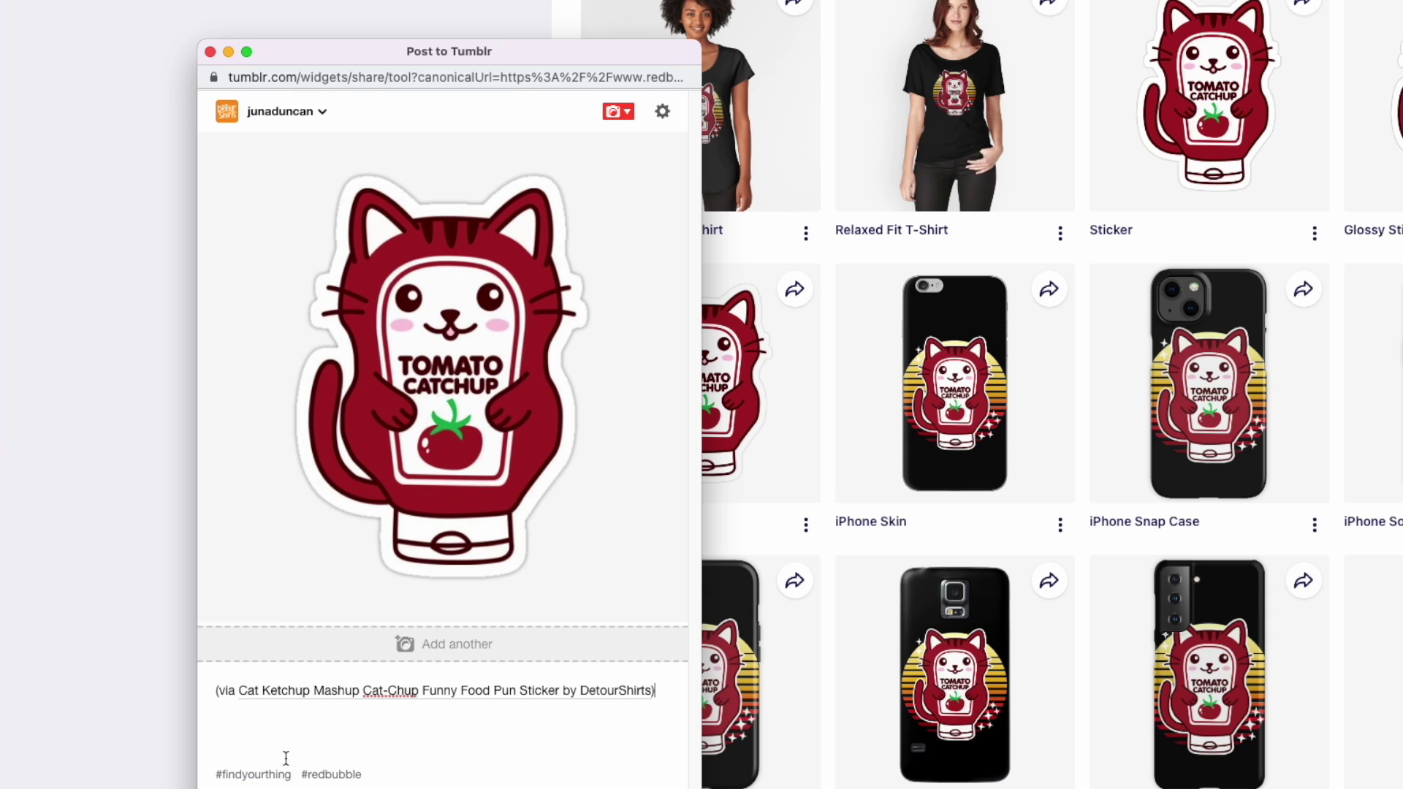
Add the text "Check out my new sticker" in front of the prefilled caption of the Tumblr post
left_click(216, 691)
type("Check o")
type("ut my new")
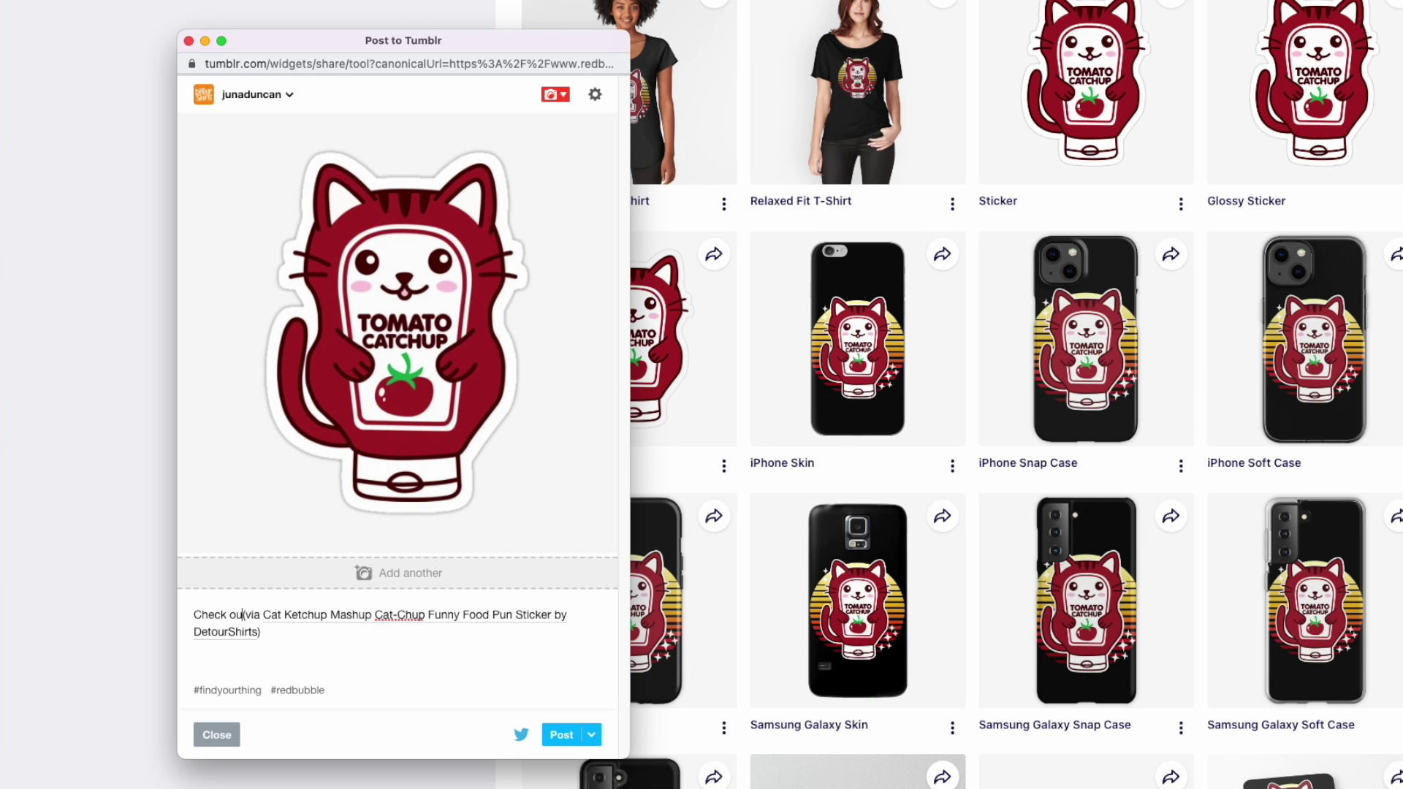
type(" sticker")
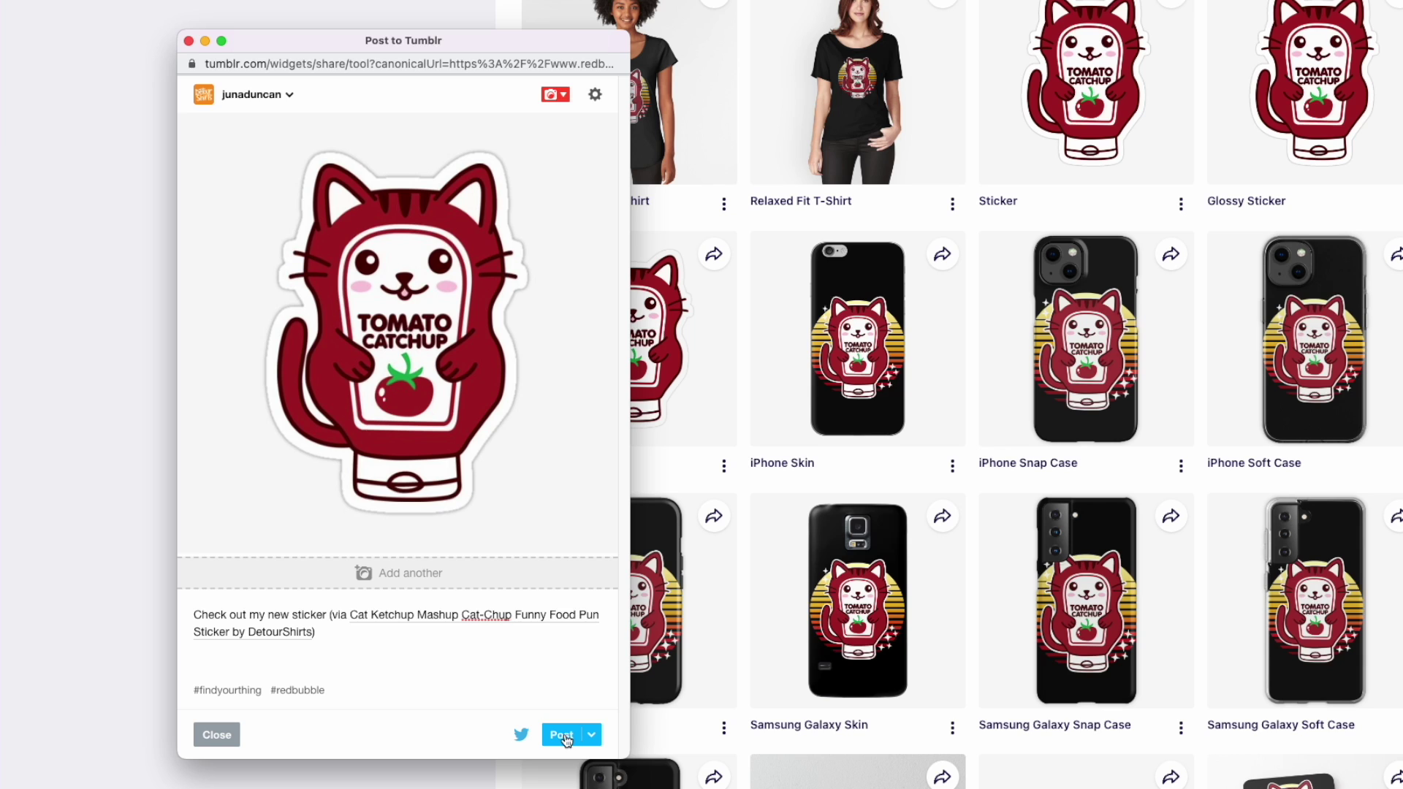
Turn on sharing to Twitter for the Tumblr post, publish it and check it on the Tumblr dashboard
left_click(522, 738)
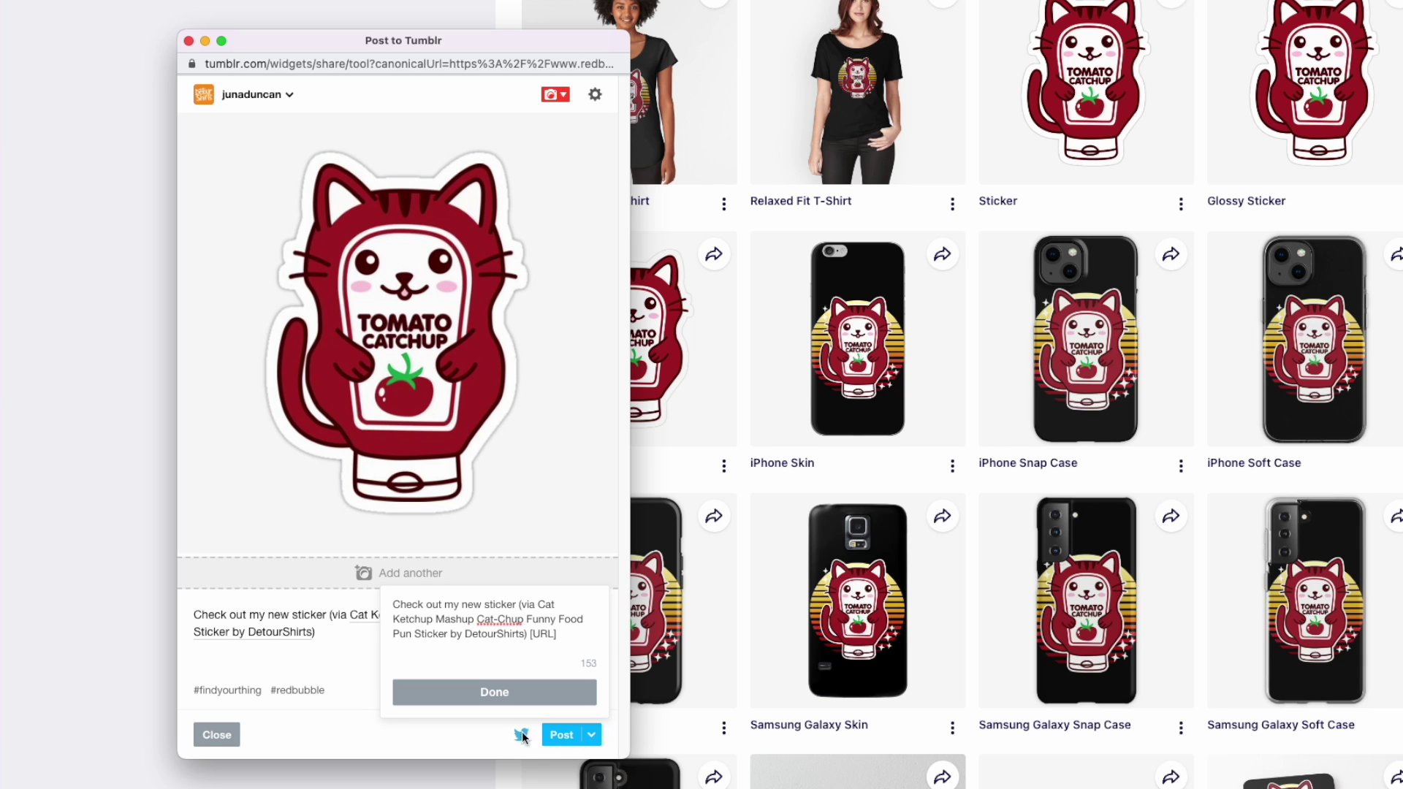
left_click(574, 742)
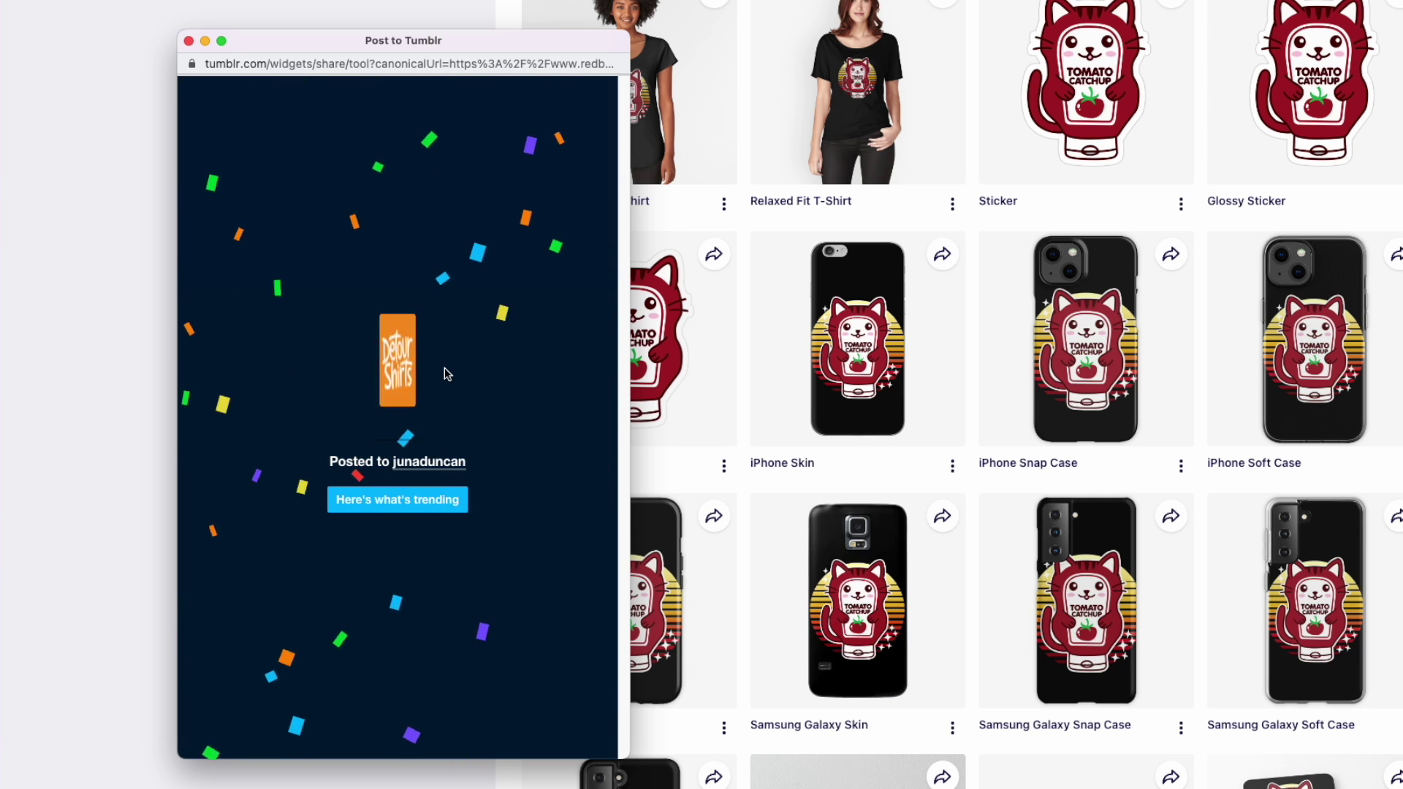
left_click(188, 41)
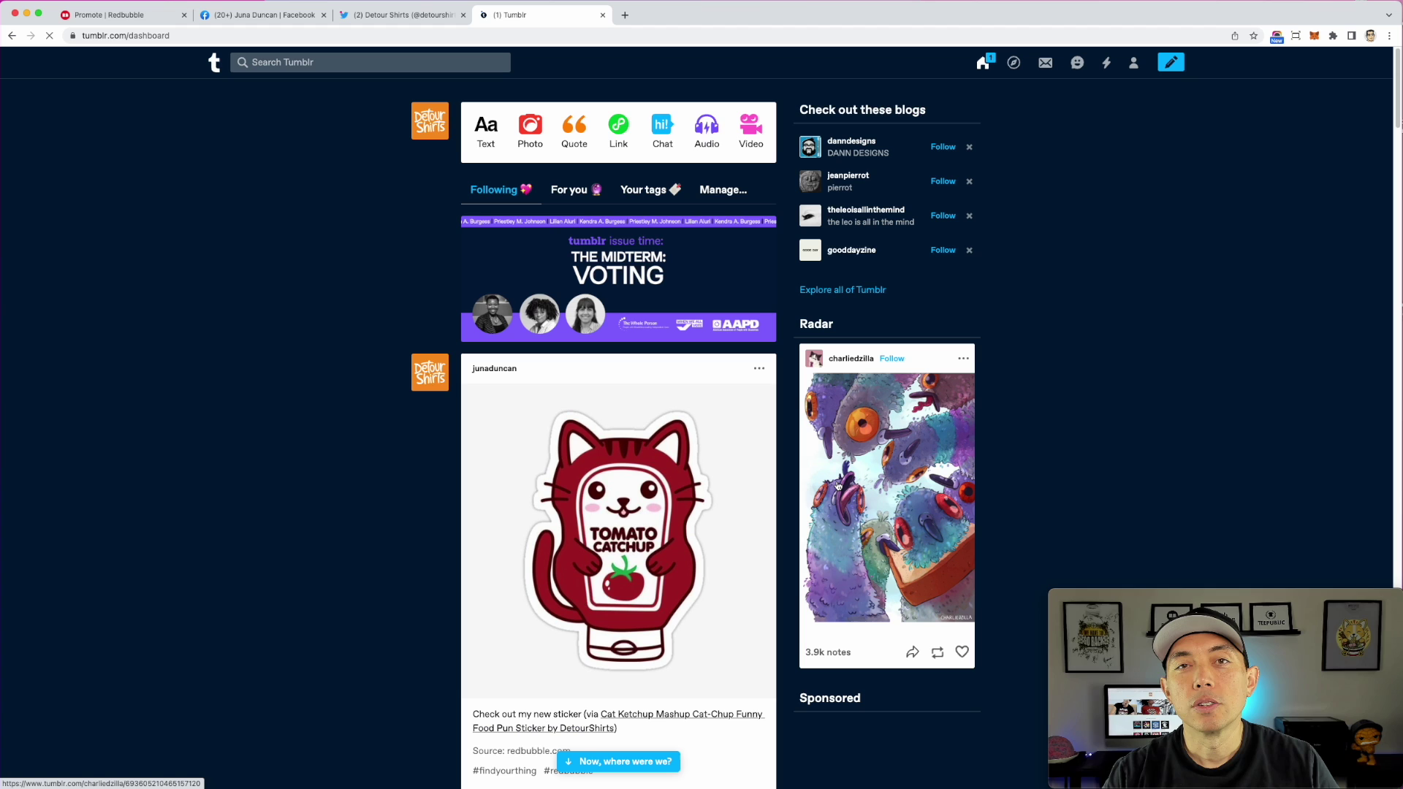
scroll(838, 486, "down", 1)
scroll(838, 486, "down", 3)
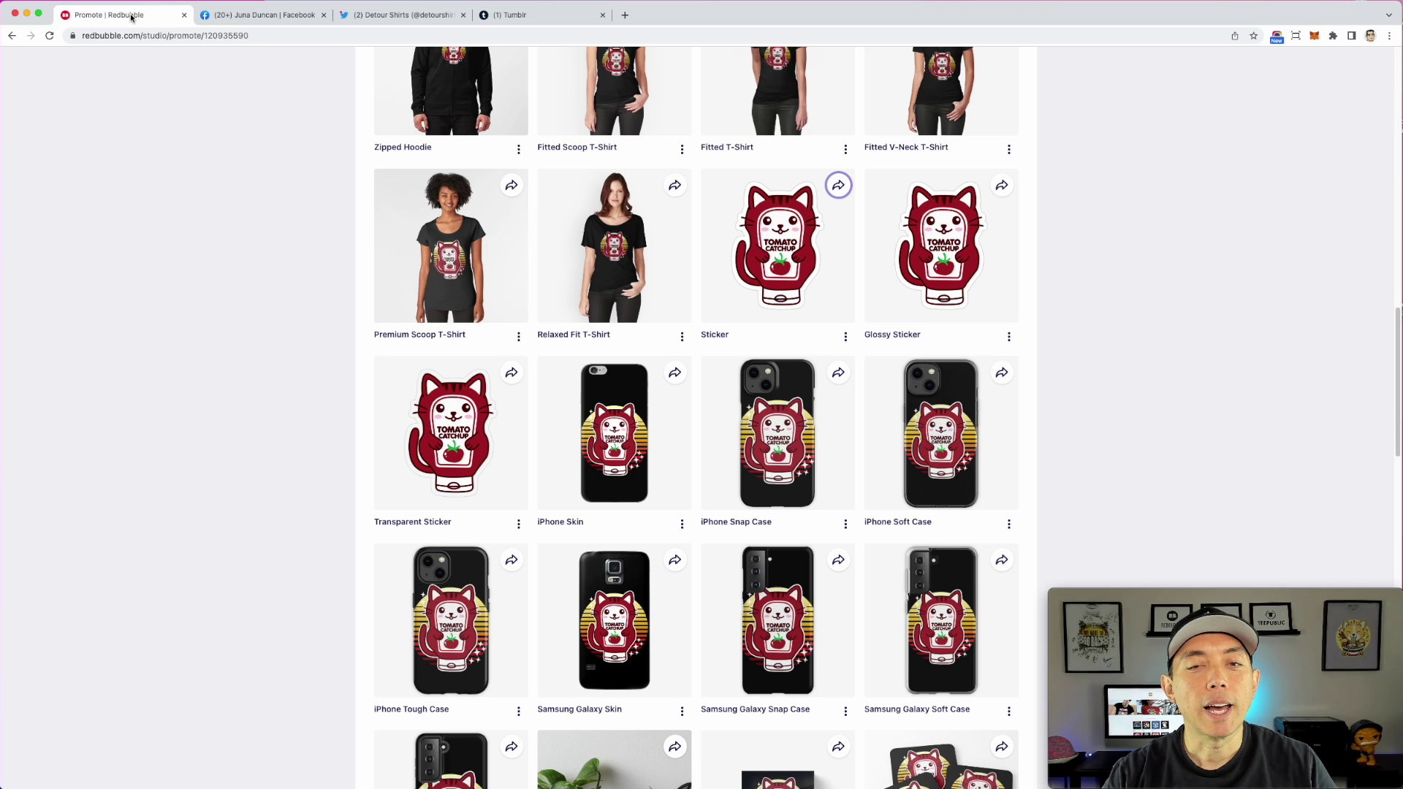
Return to the Redbubble promotion page and pin the Sticker product to the Pinterest board "DetourShirts Stickers at RedBubble"
left_click(838, 185)
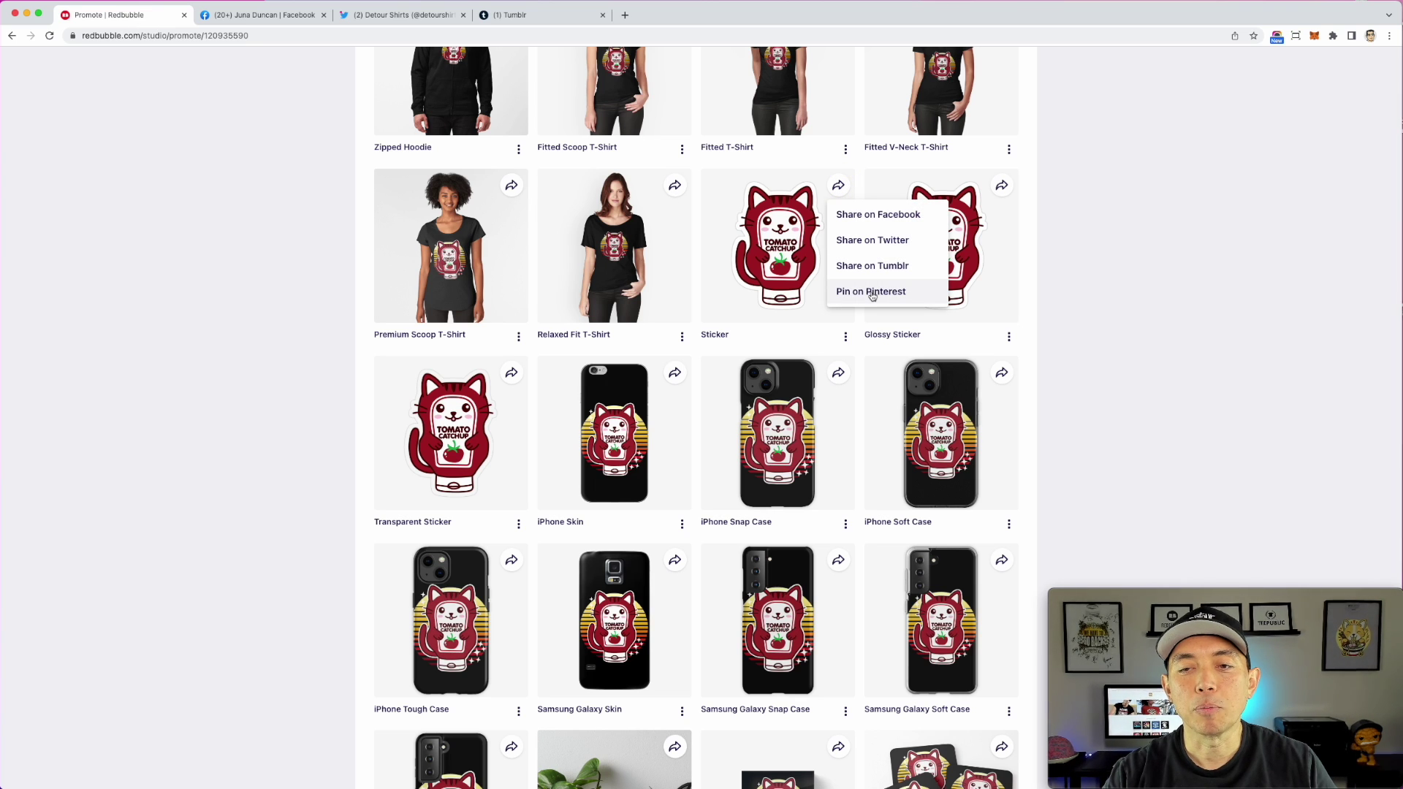
left_click(872, 292)
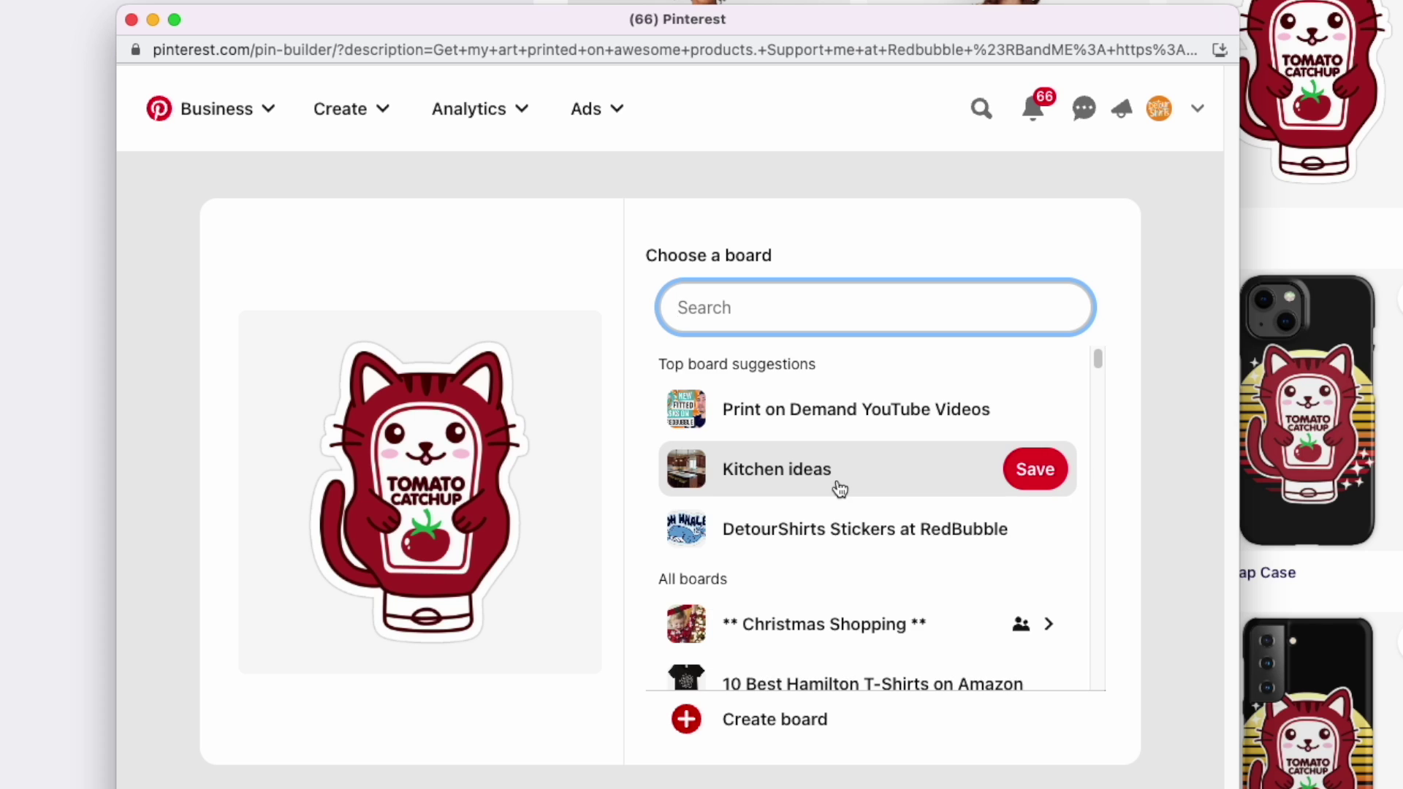
scroll(804, 504, "down", 1)
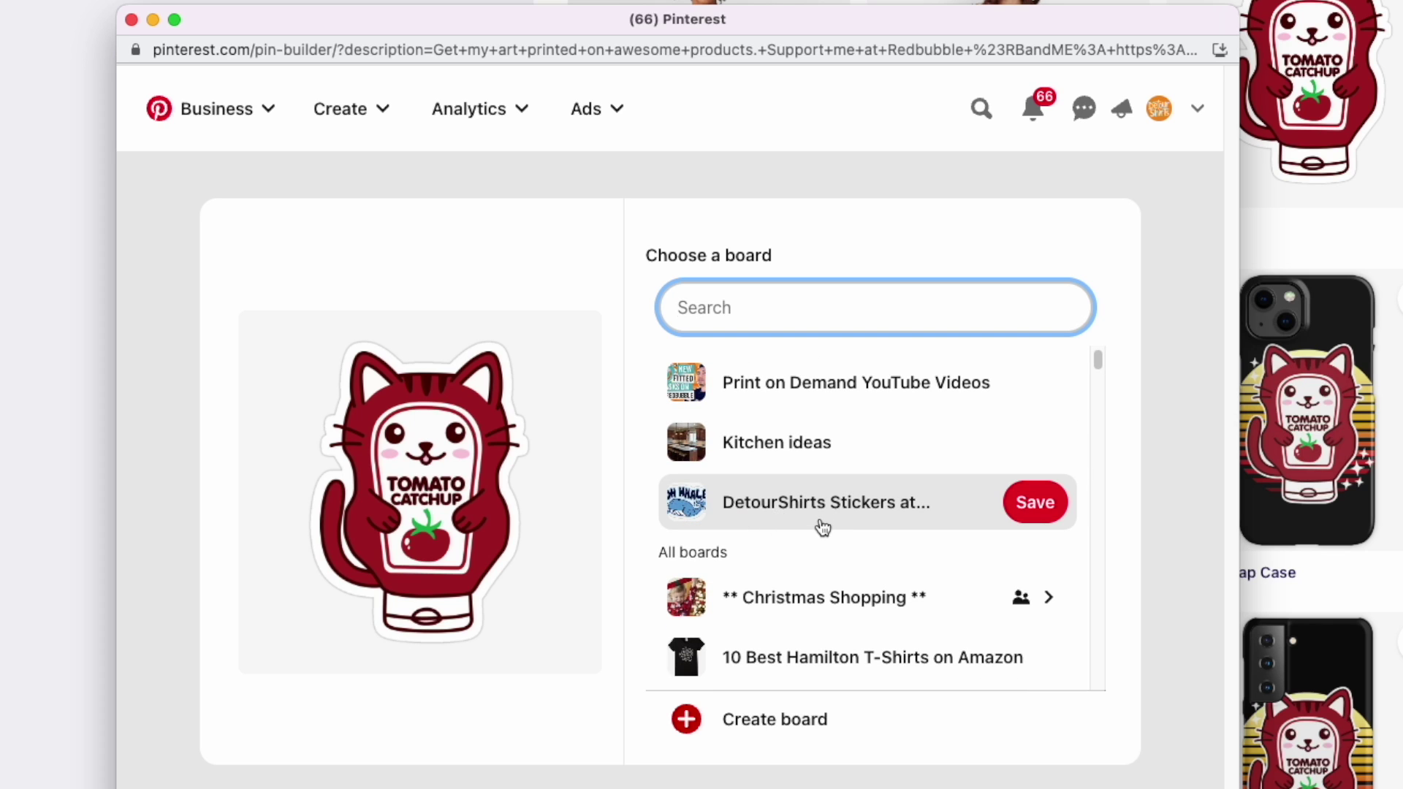
left_click(1036, 514)
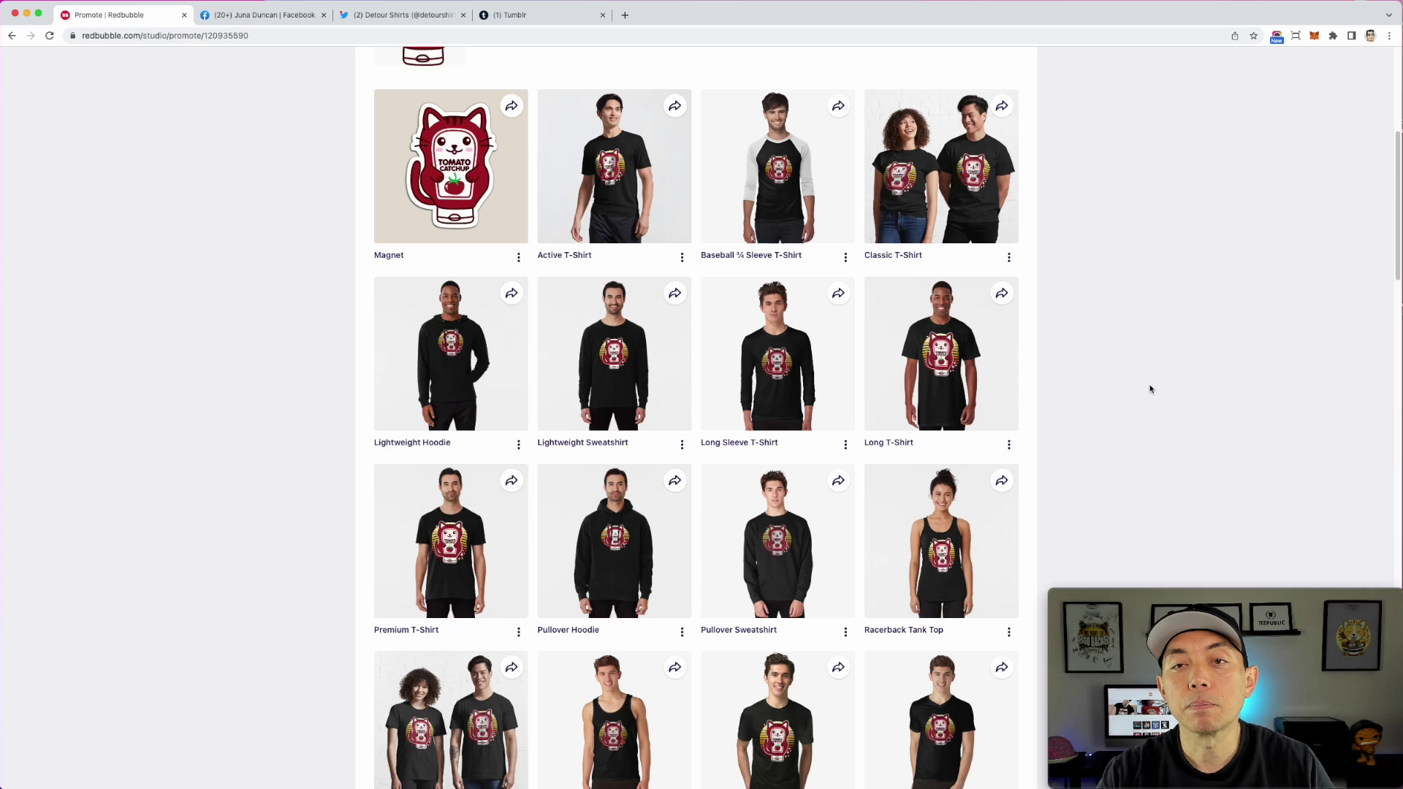
Look over the other promotable products and view the sharing options of the Tri-blend T-Shirt
scroll(965, 314, "up", 3)
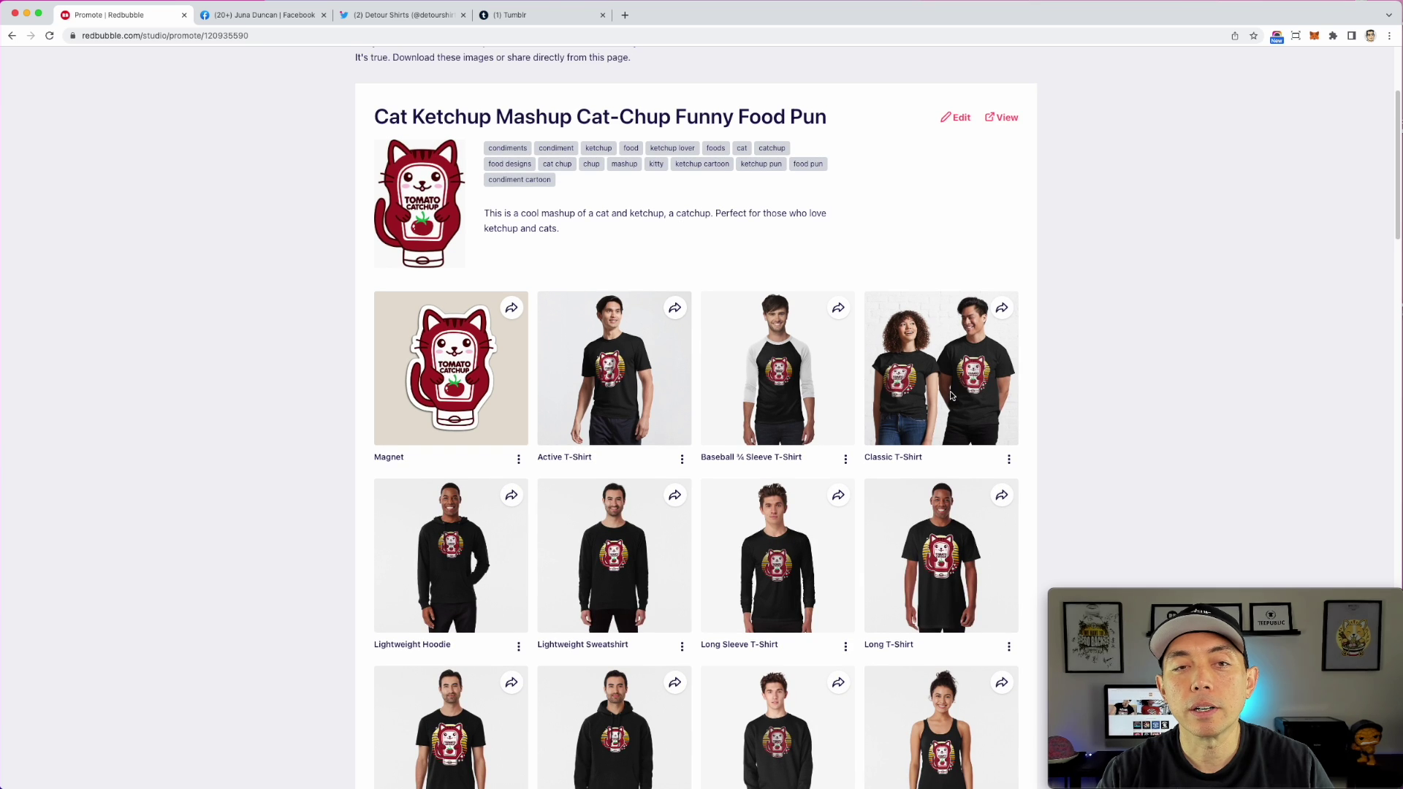
scroll(950, 392, "down", 1)
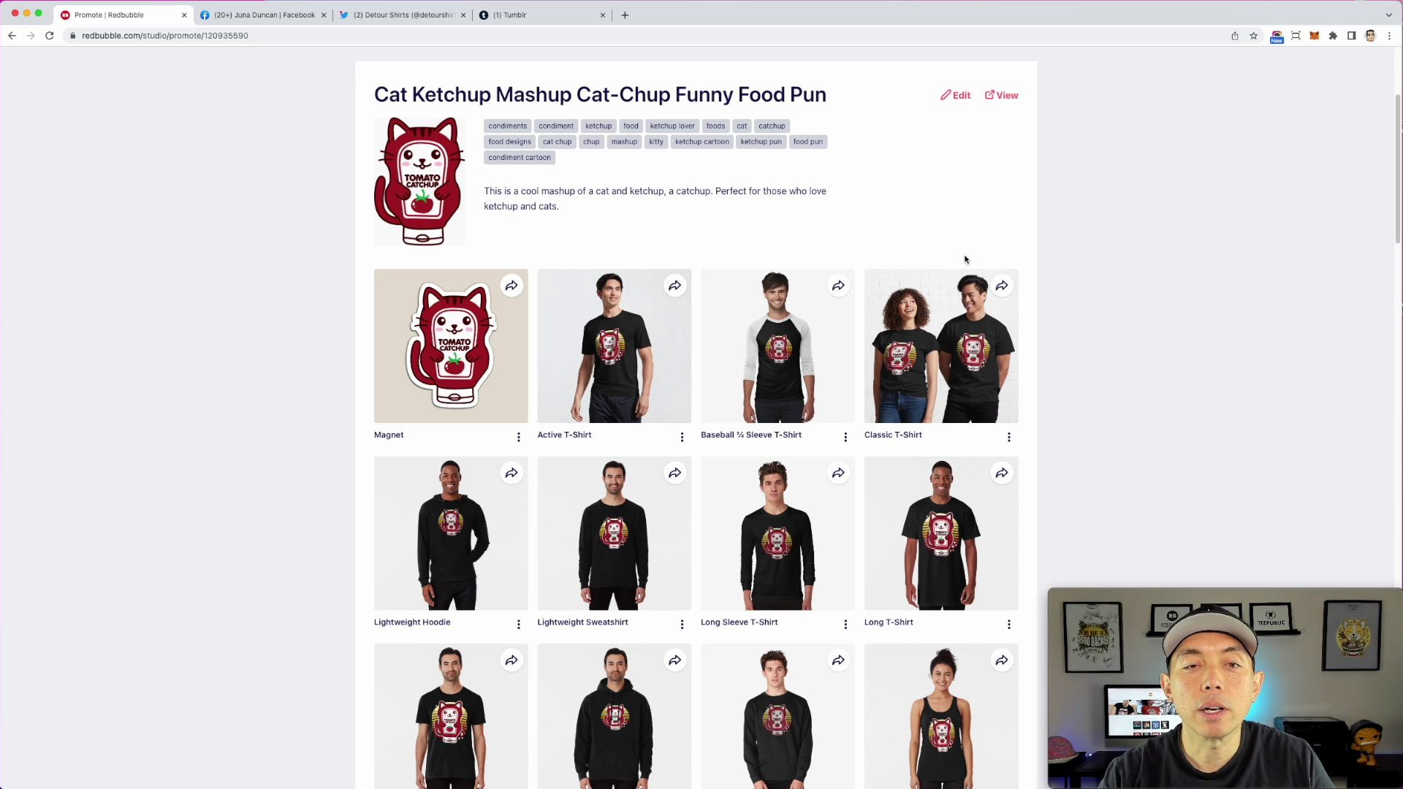
scroll(964, 260, "down", 10)
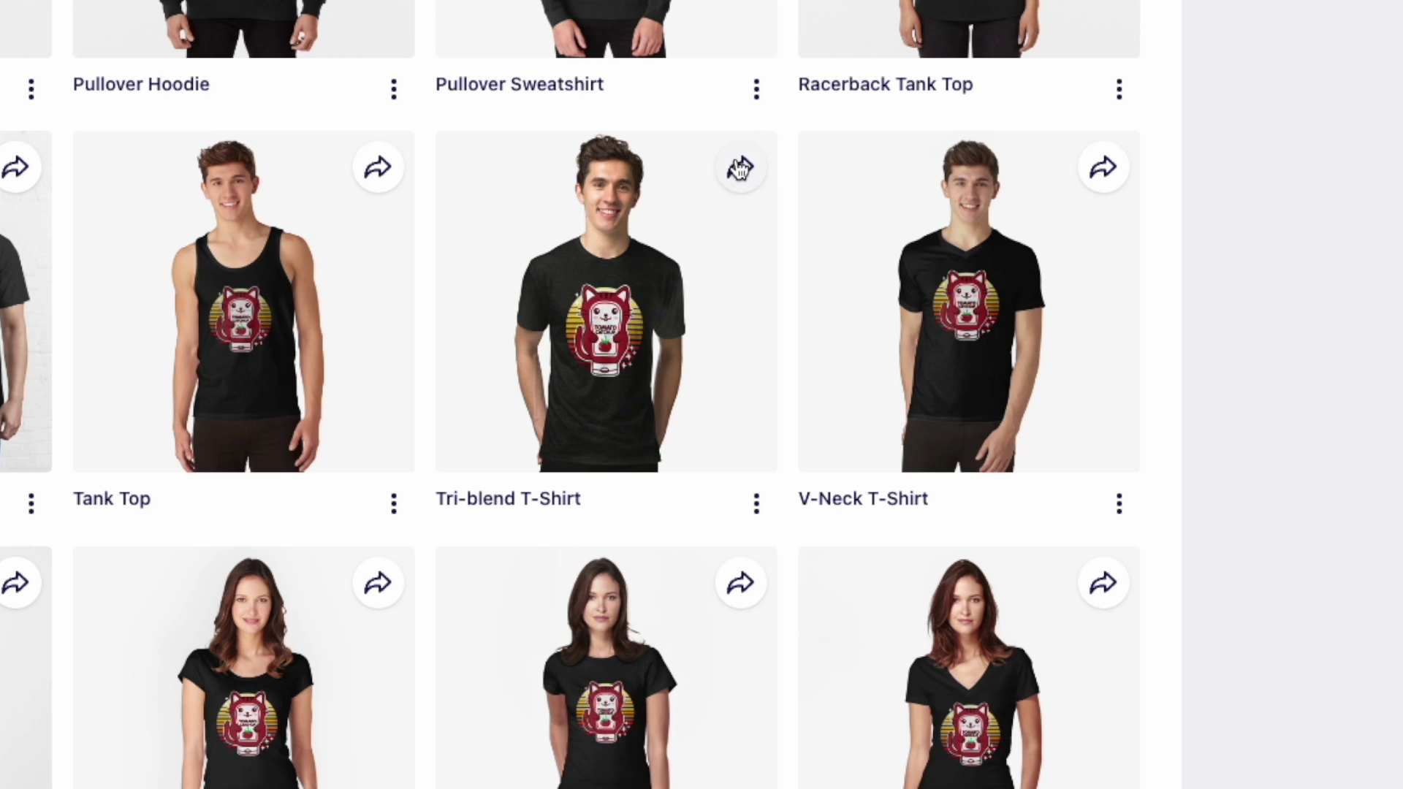
left_click(839, 178)
left_click(1313, 261)
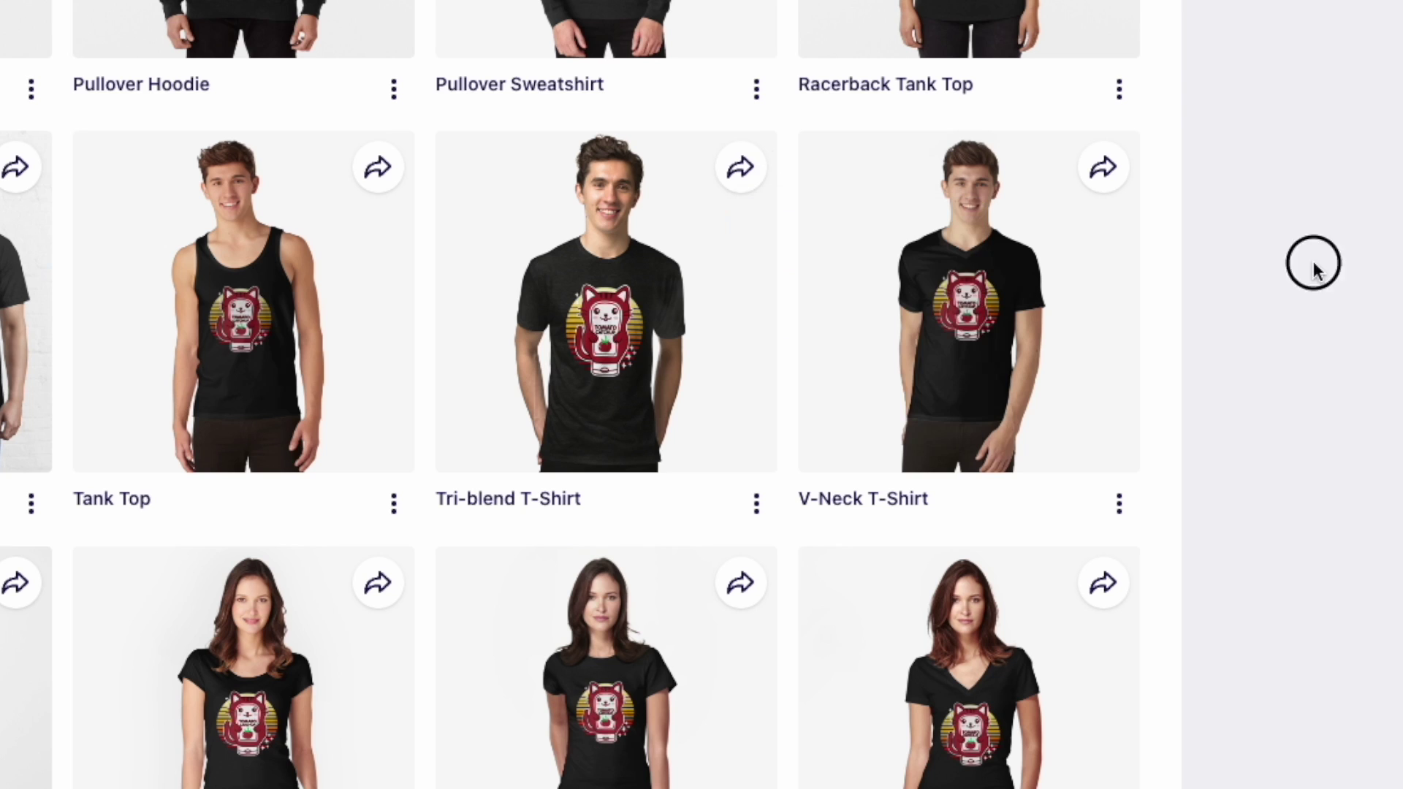
Open the downloadable images of the Tri-blend T-Shirt and browse the available mockup photos
left_click(759, 515)
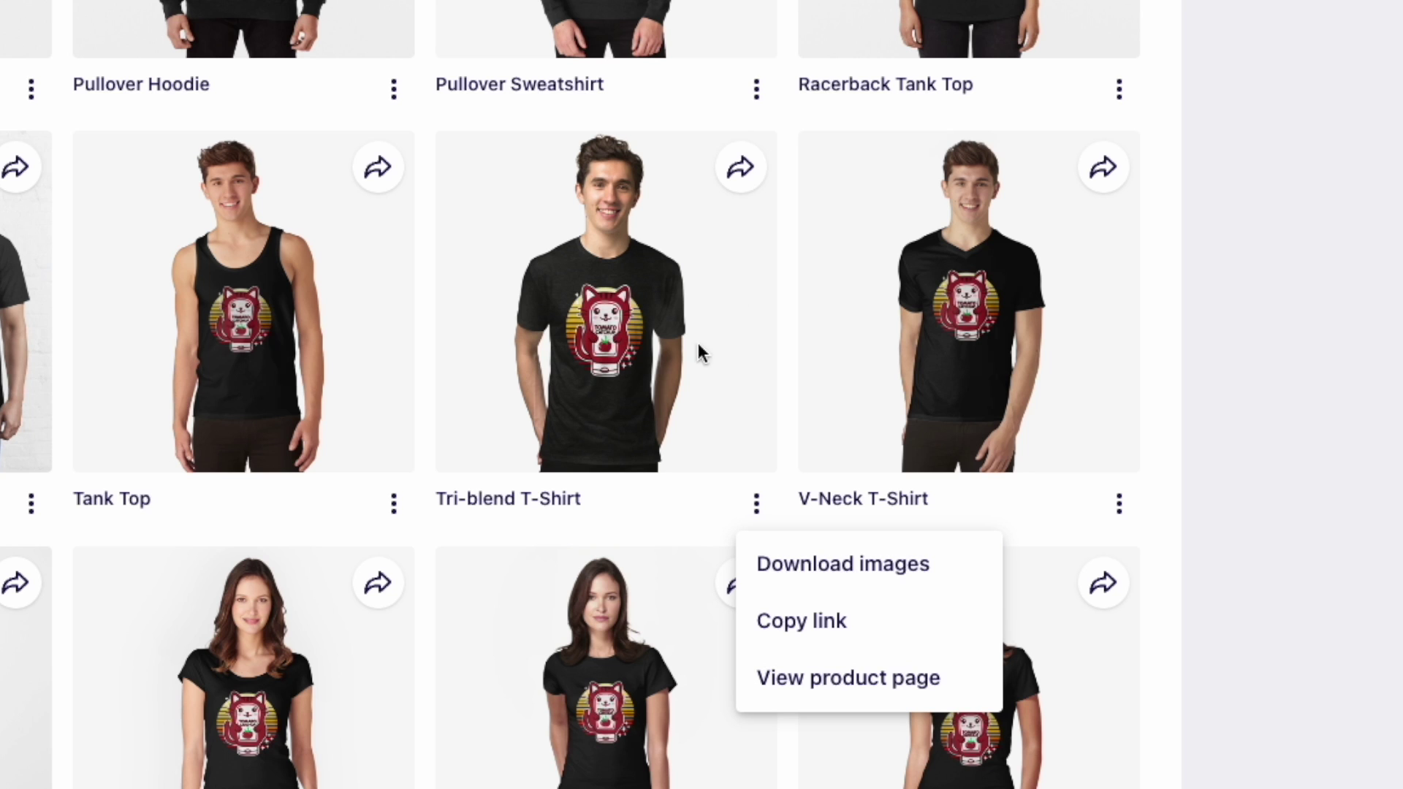
left_click(842, 563)
scroll(805, 323, "down", 4)
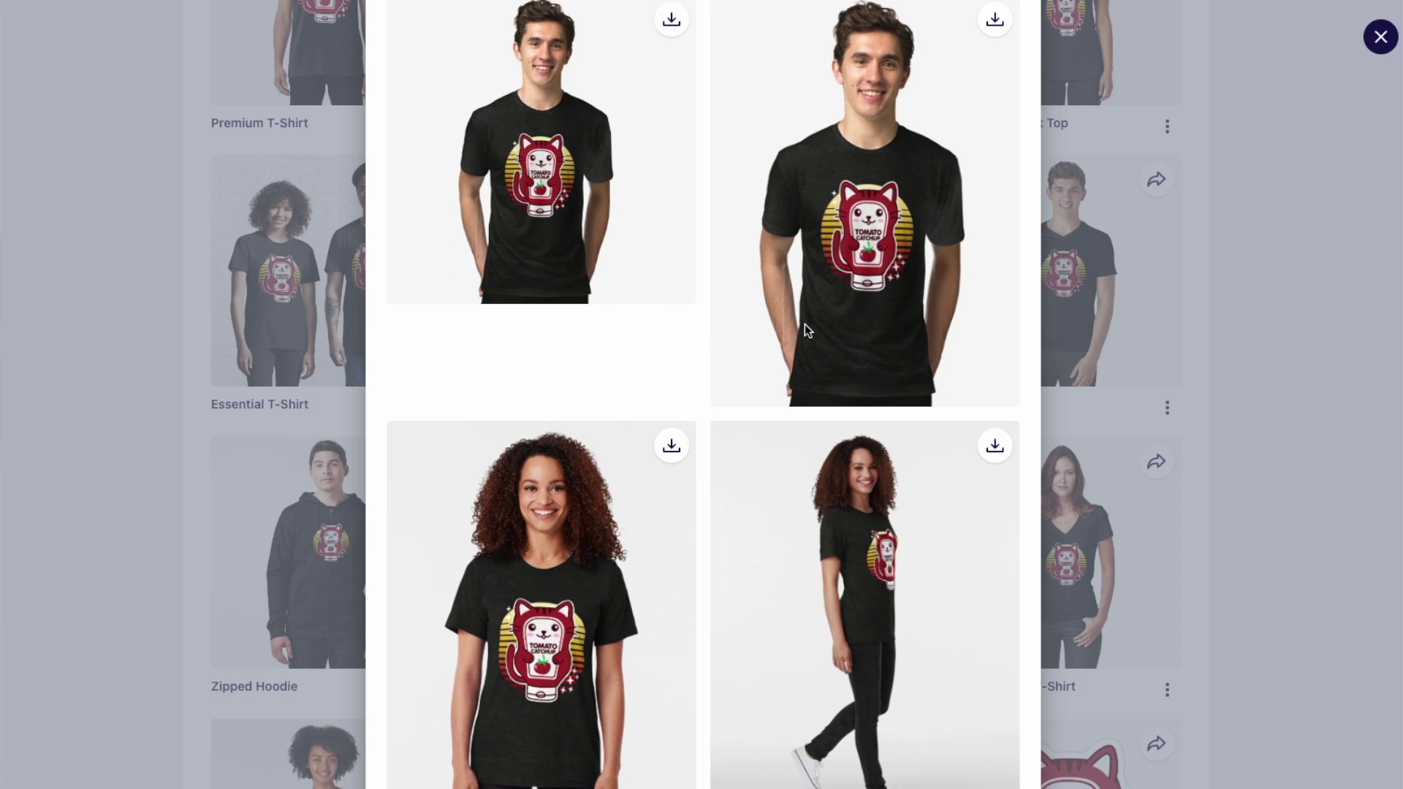
scroll(805, 323, "down", 2)
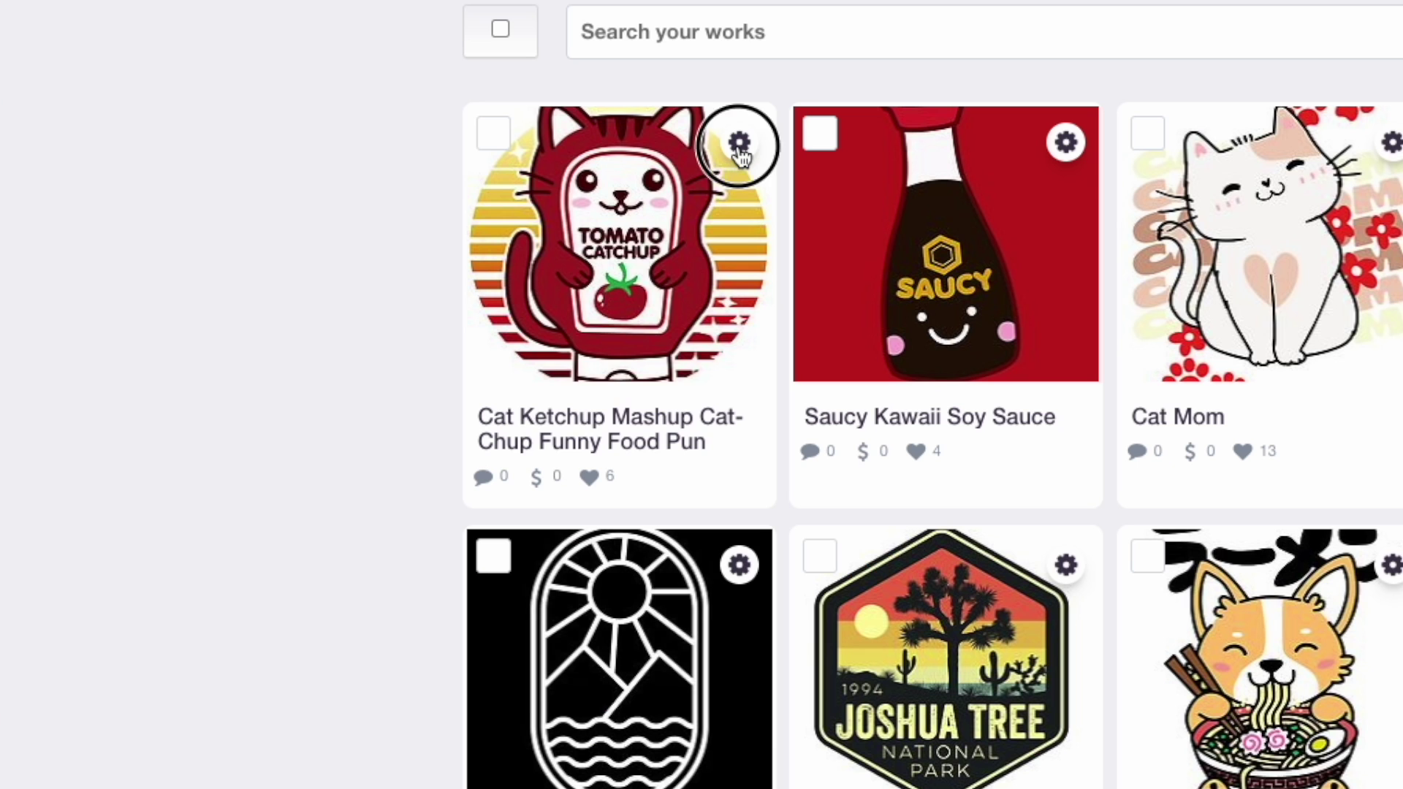
Open the artwork promotion page of the Cat Ketchup Mashup design from the portfolio, review its products and copy its link
left_click(539, 359)
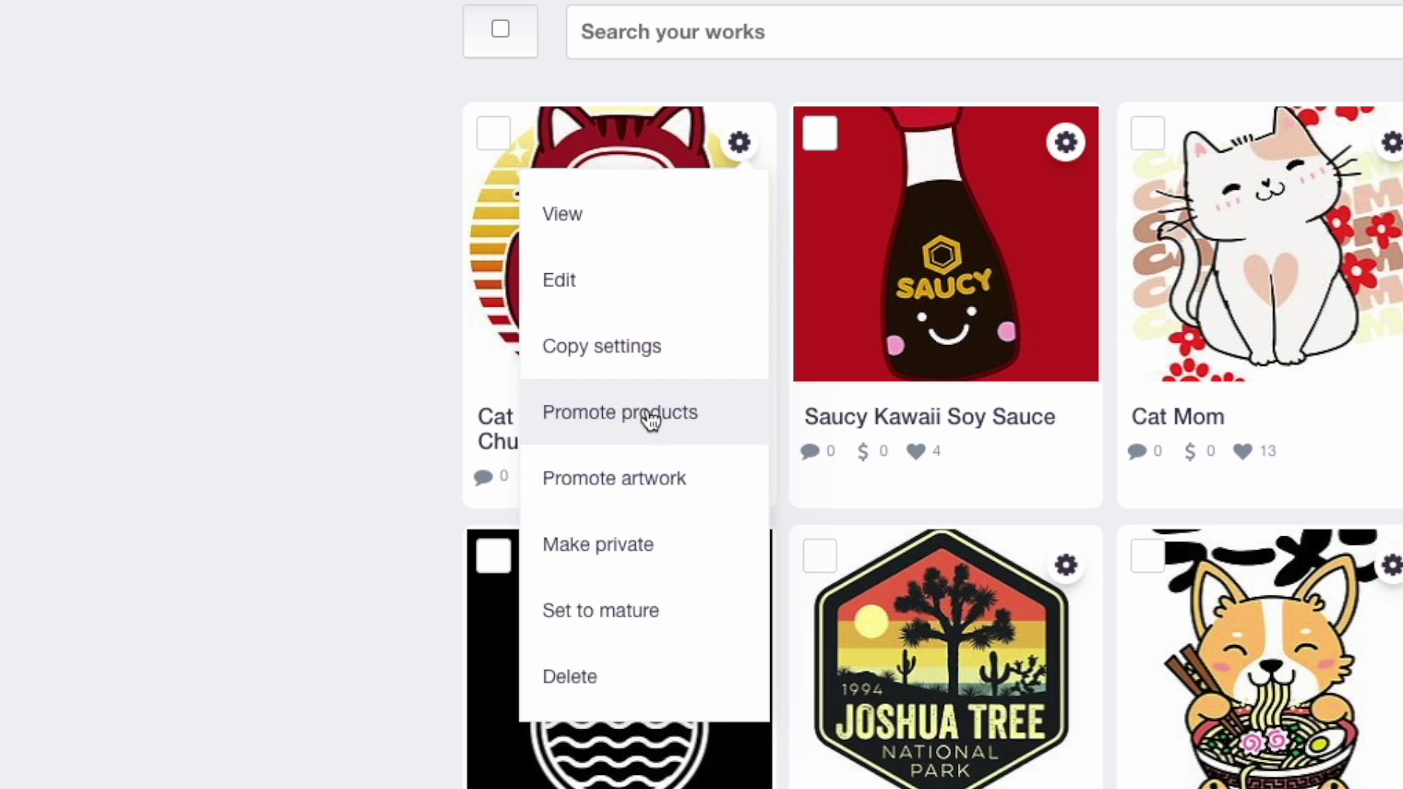
left_click(641, 469)
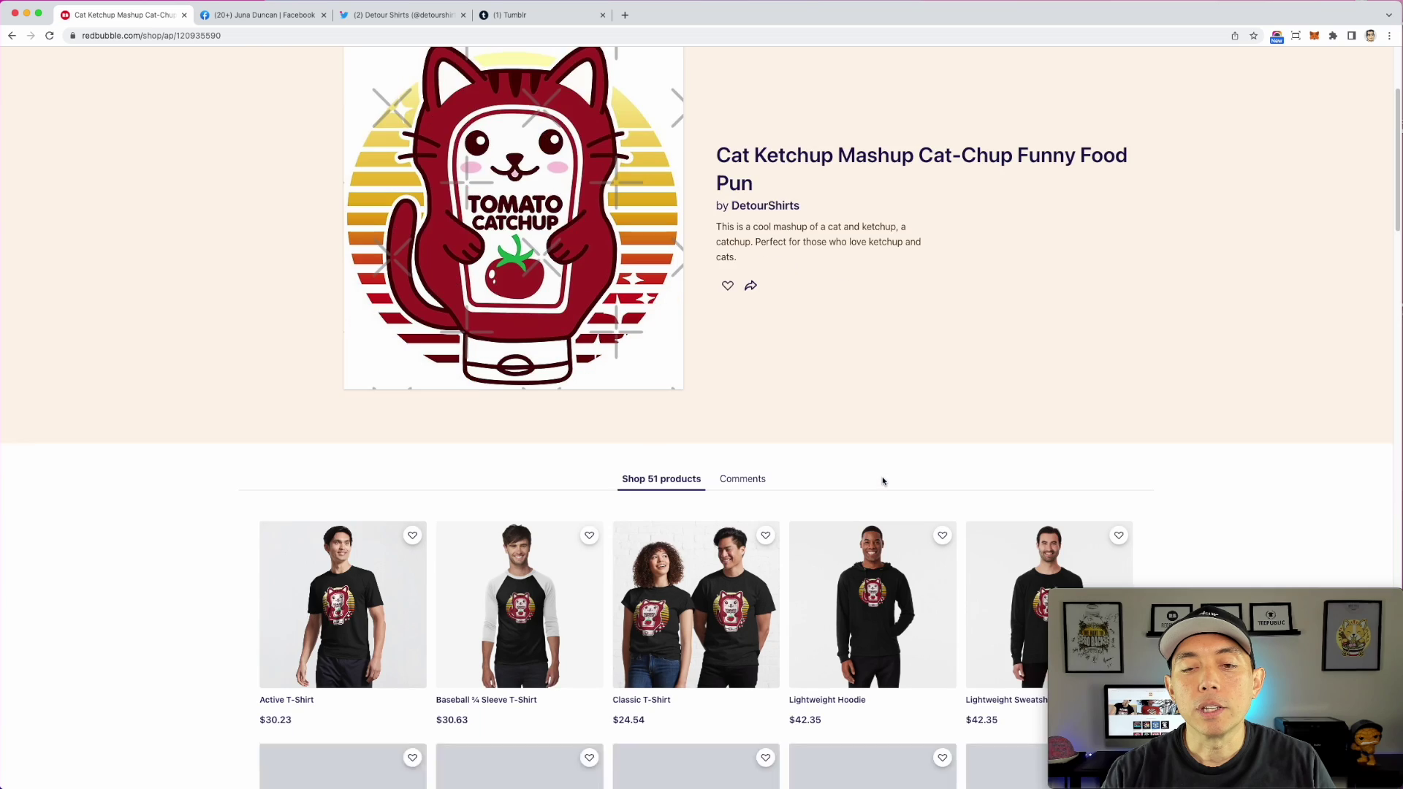
scroll(883, 479, "down", 5)
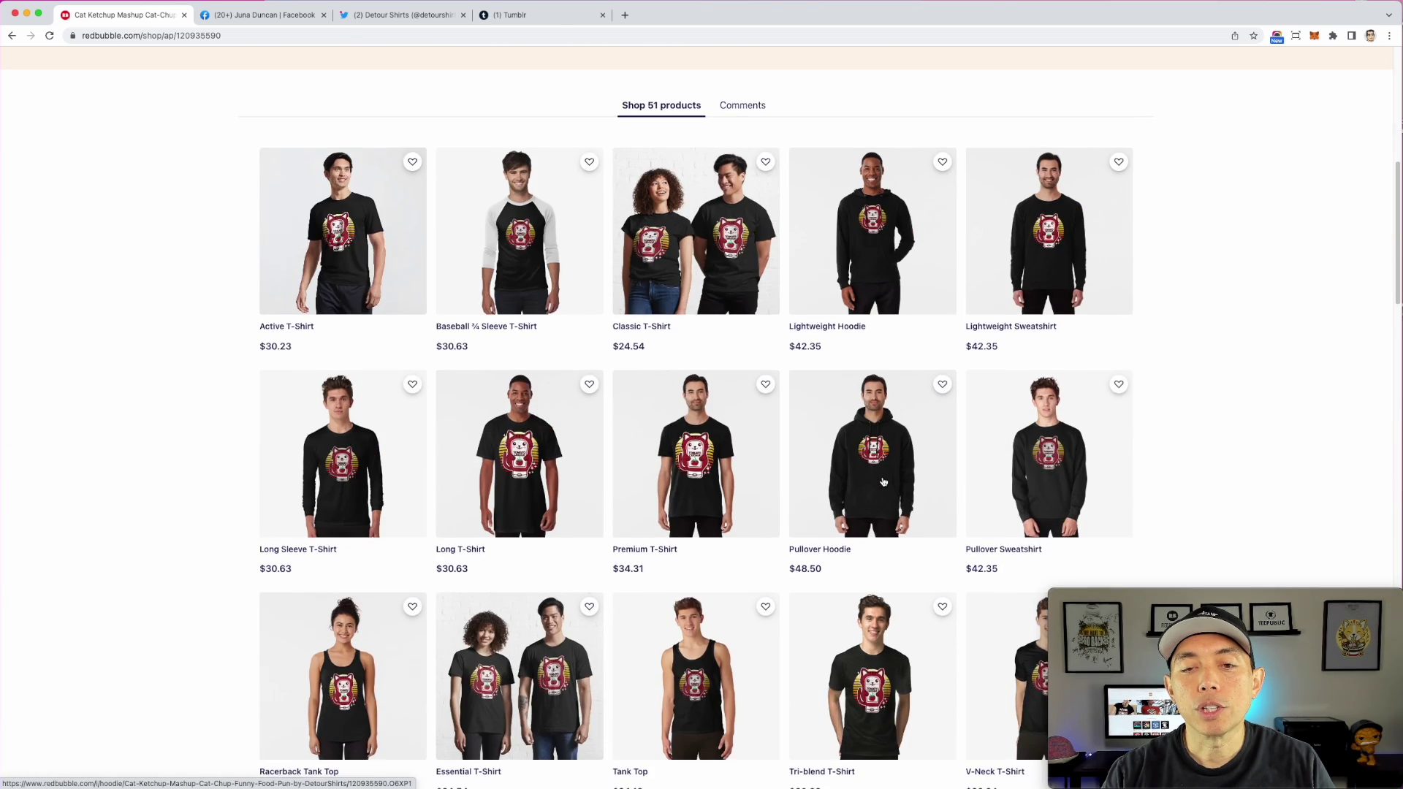
scroll(883, 481, "up", 5)
scroll(883, 481, "down", 4)
scroll(883, 481, "up", 5)
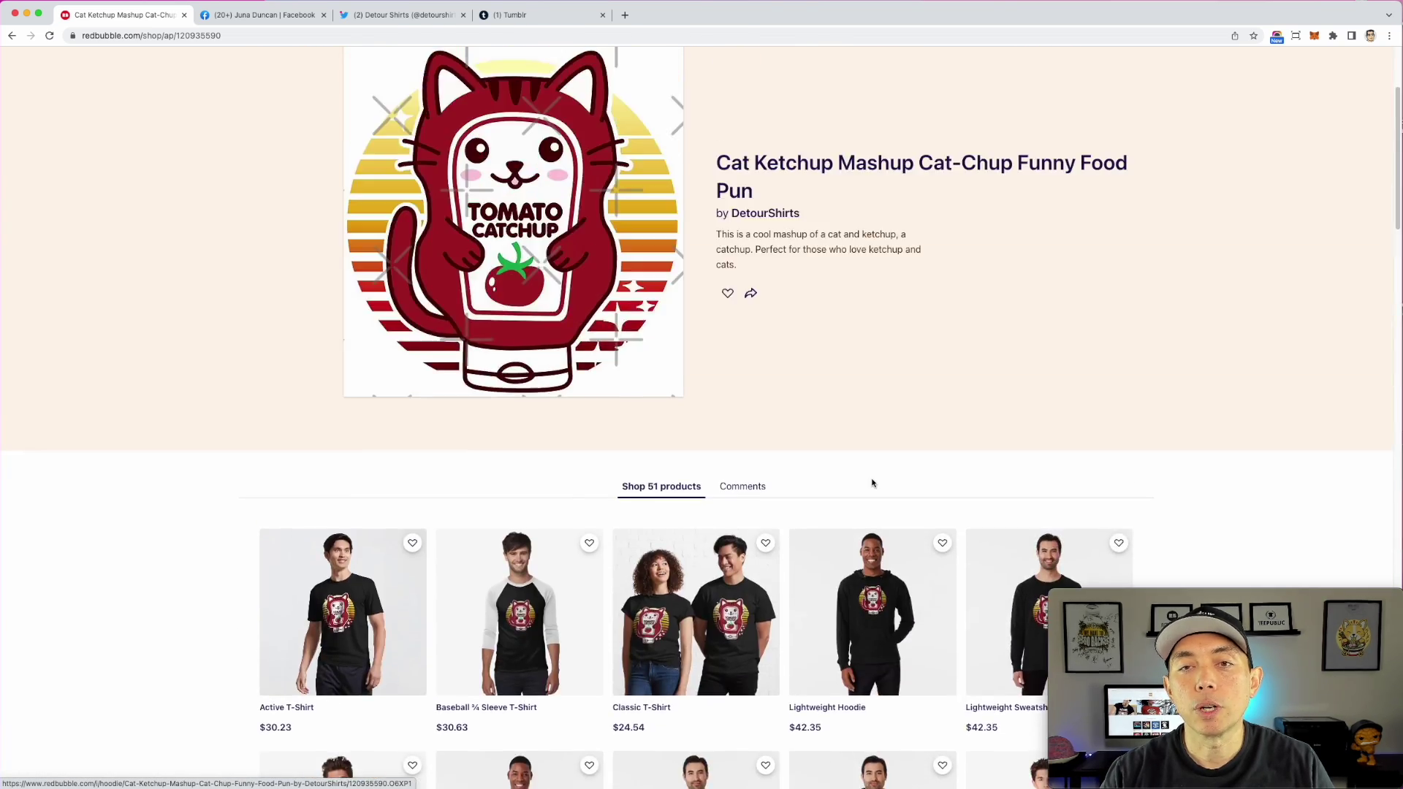
left_click(750, 291)
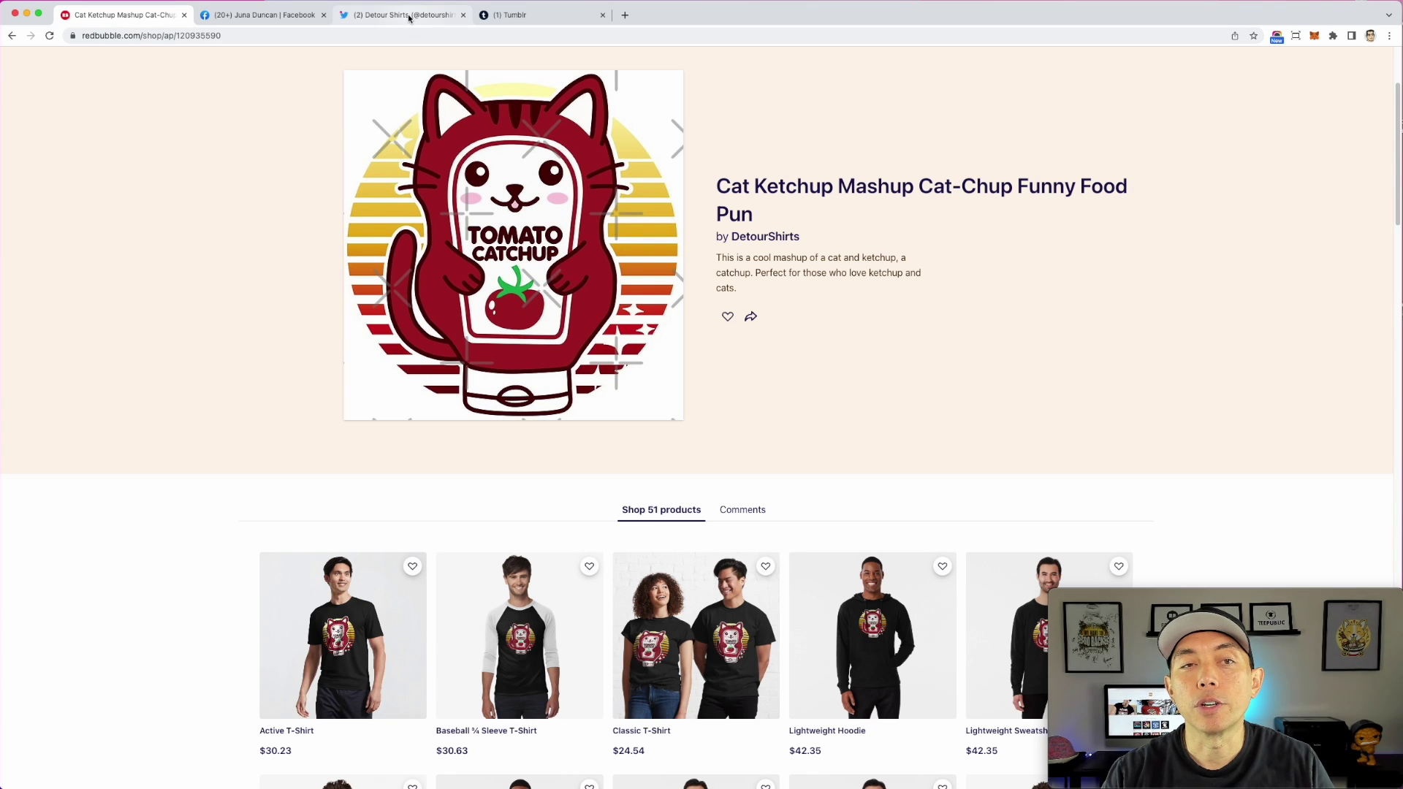
left_click(406, 15)
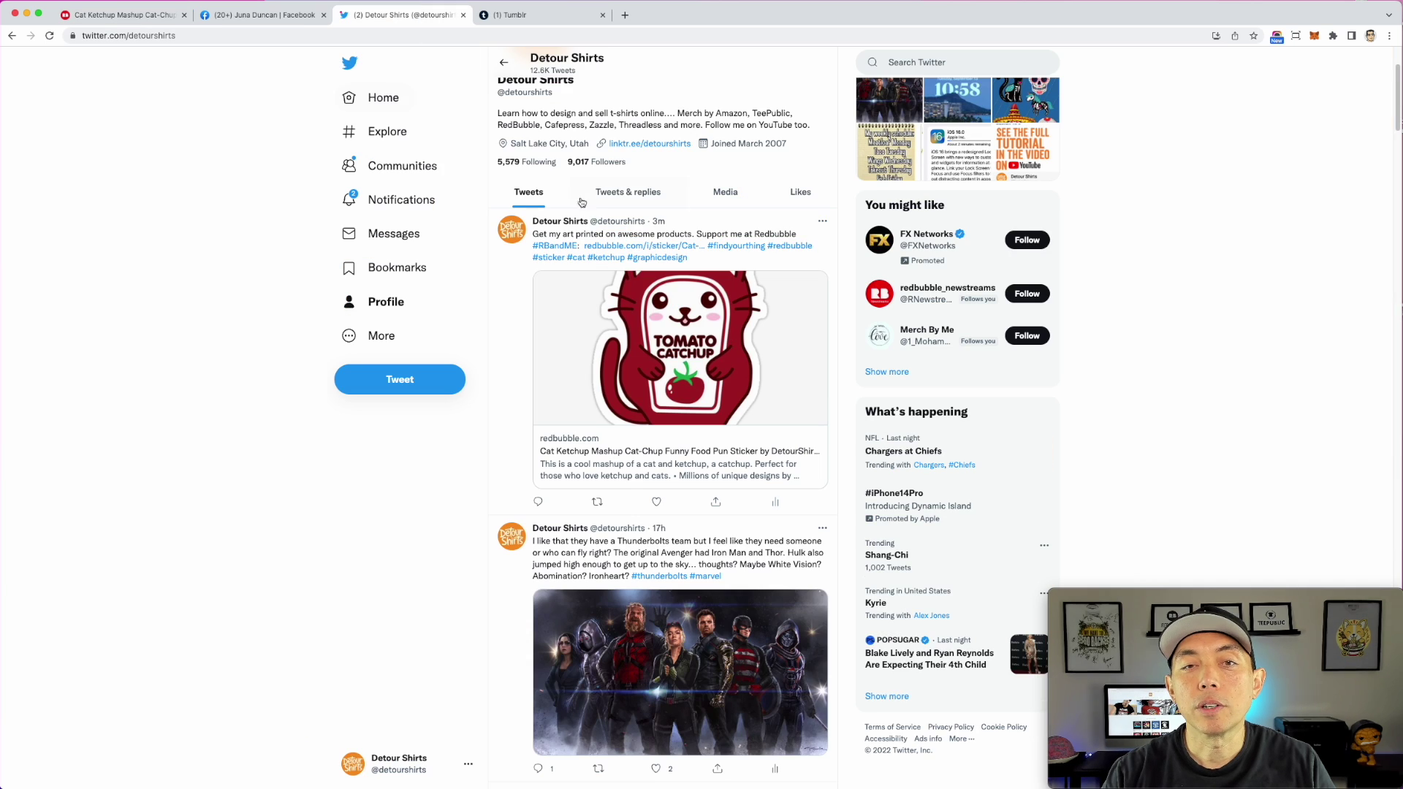
scroll(497, 295, "up", 3)
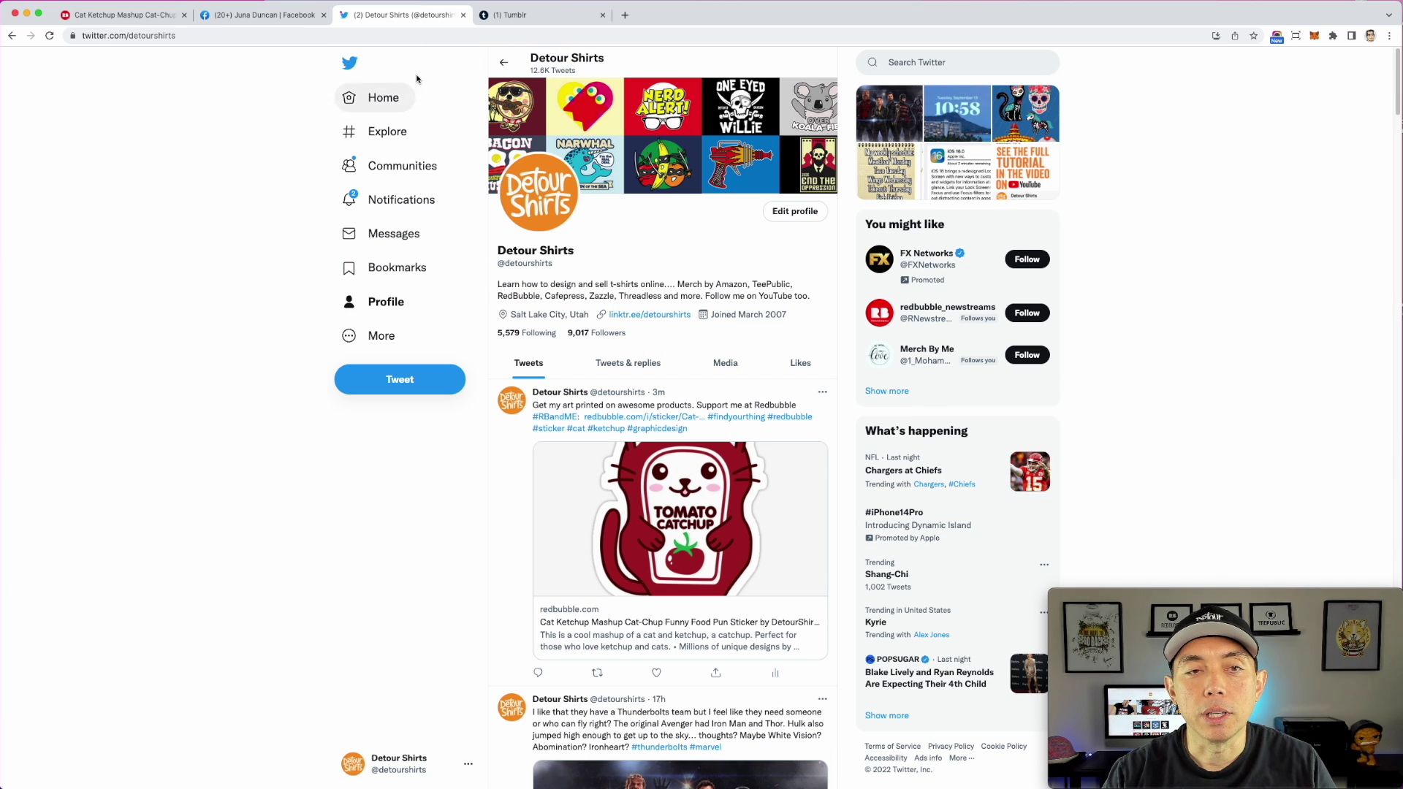
left_click(376, 97)
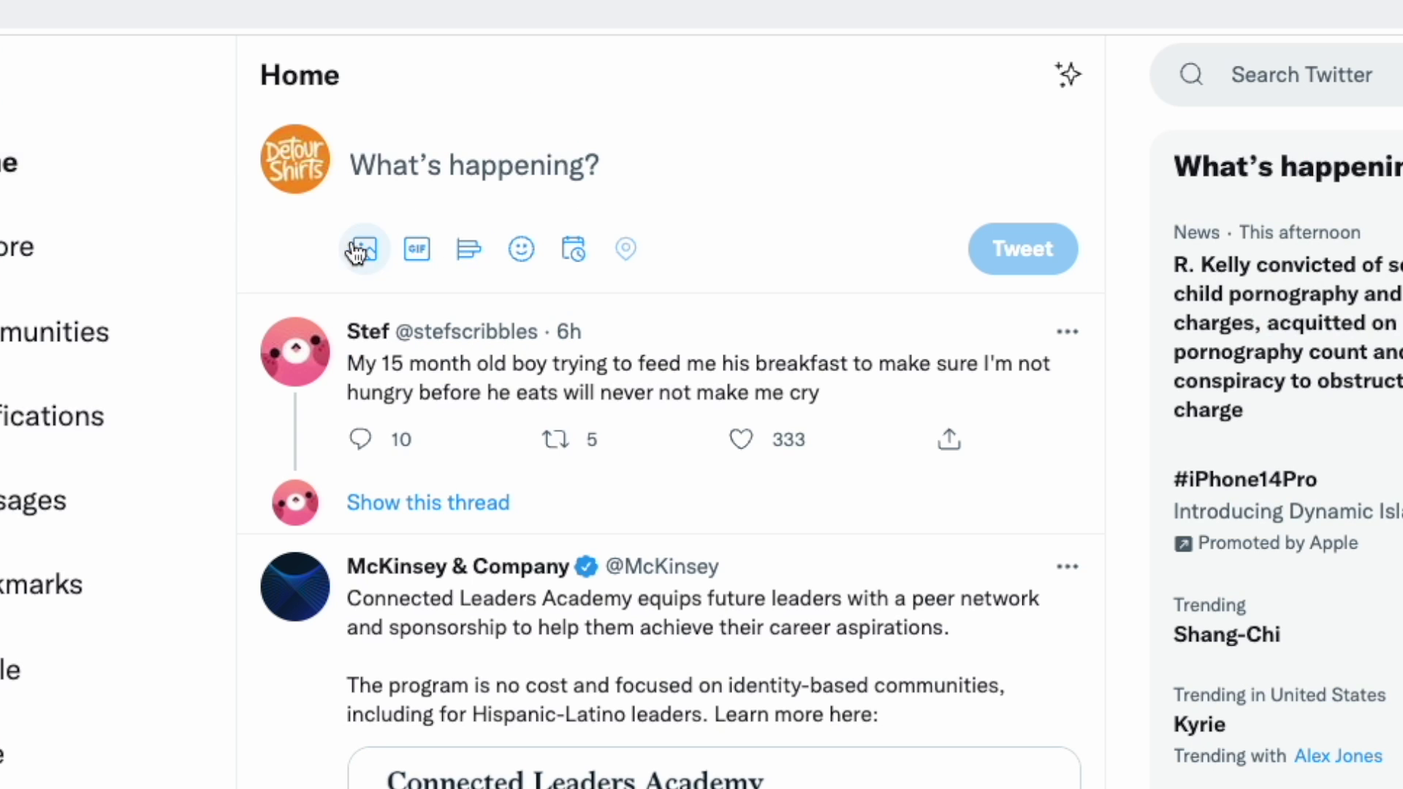
left_click(400, 176)
type("https://www.redbubble.com/shop/ap/120935590?asc=u")
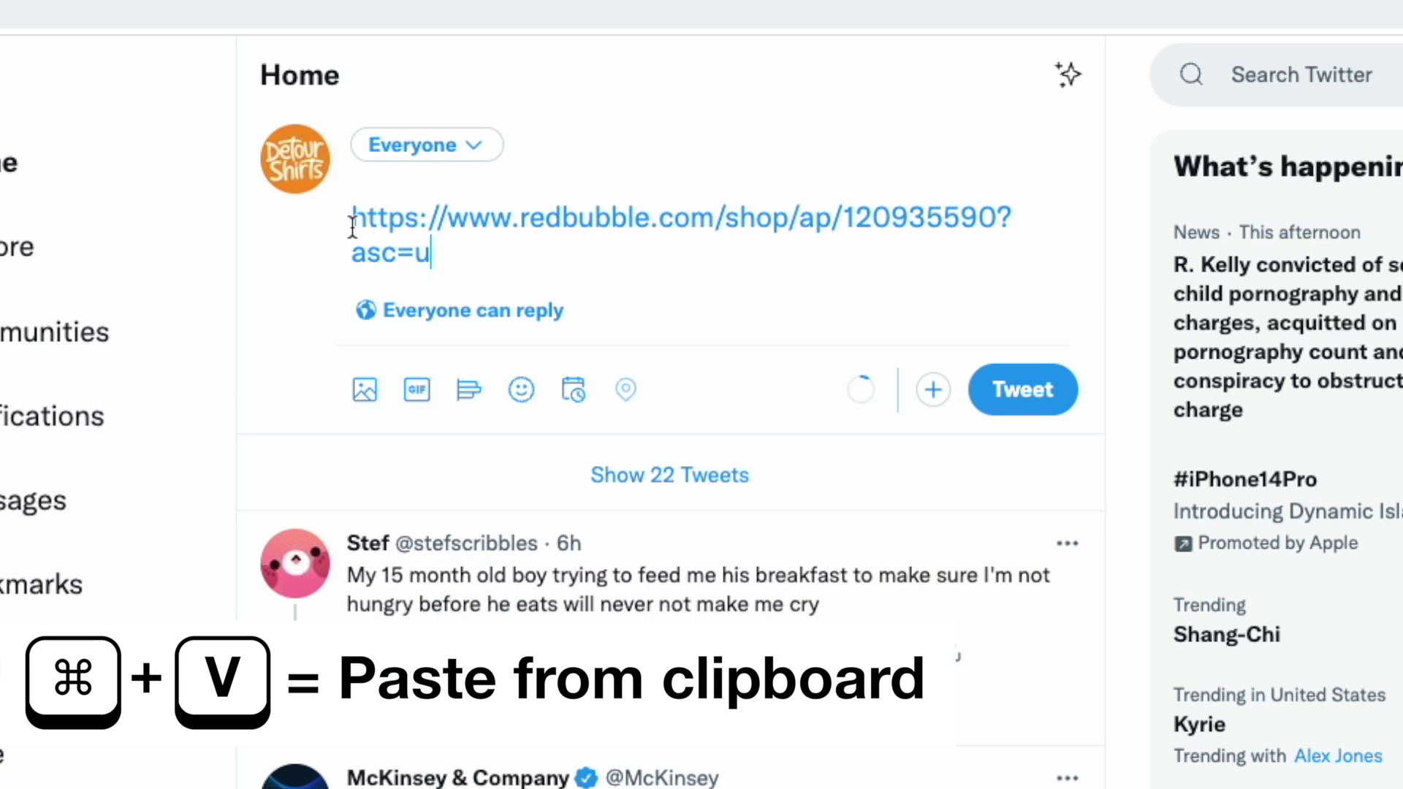
key("Return")
key("Return")
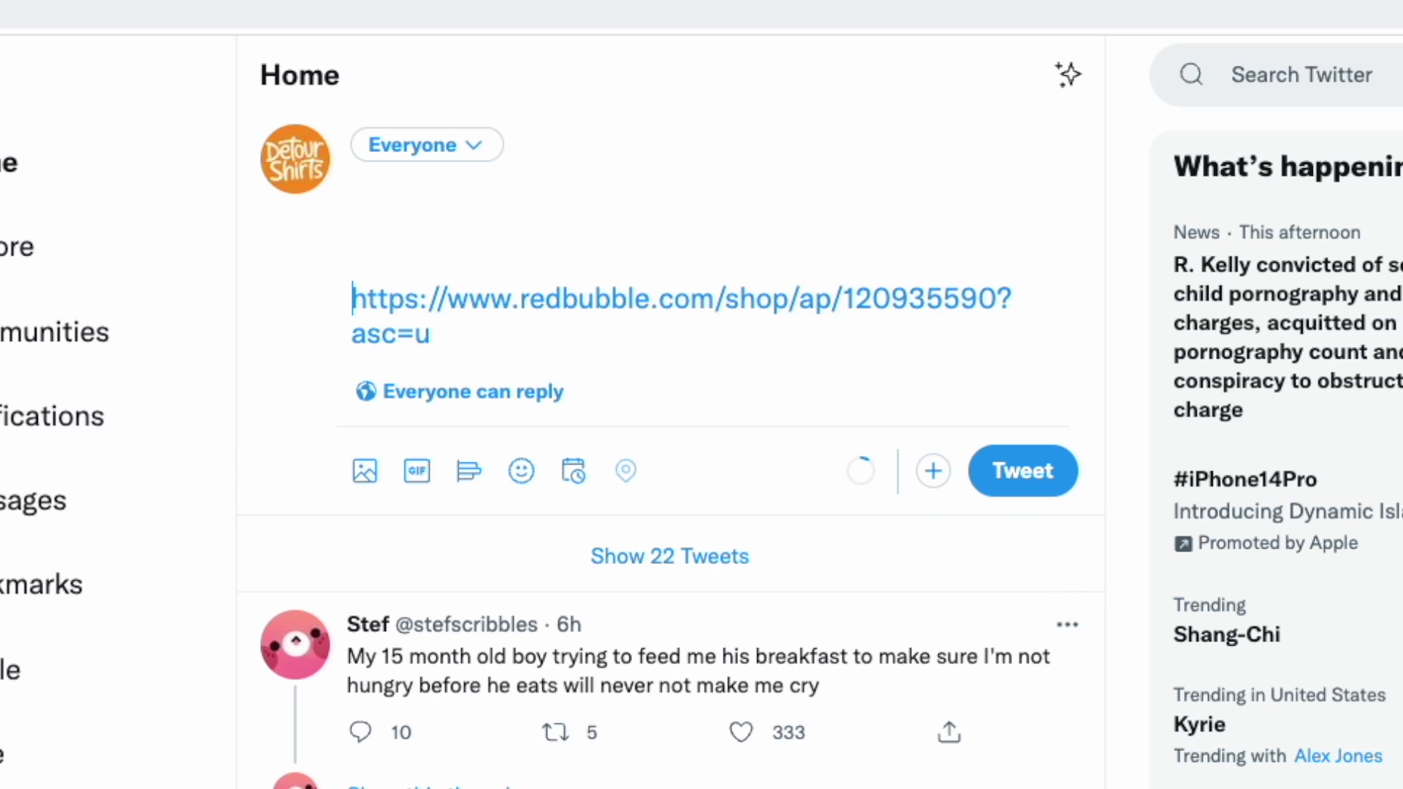
Write "Check out my new Ketchup Design...." above the link, publish the tweet and check it on the profile
type("Check out my ne")
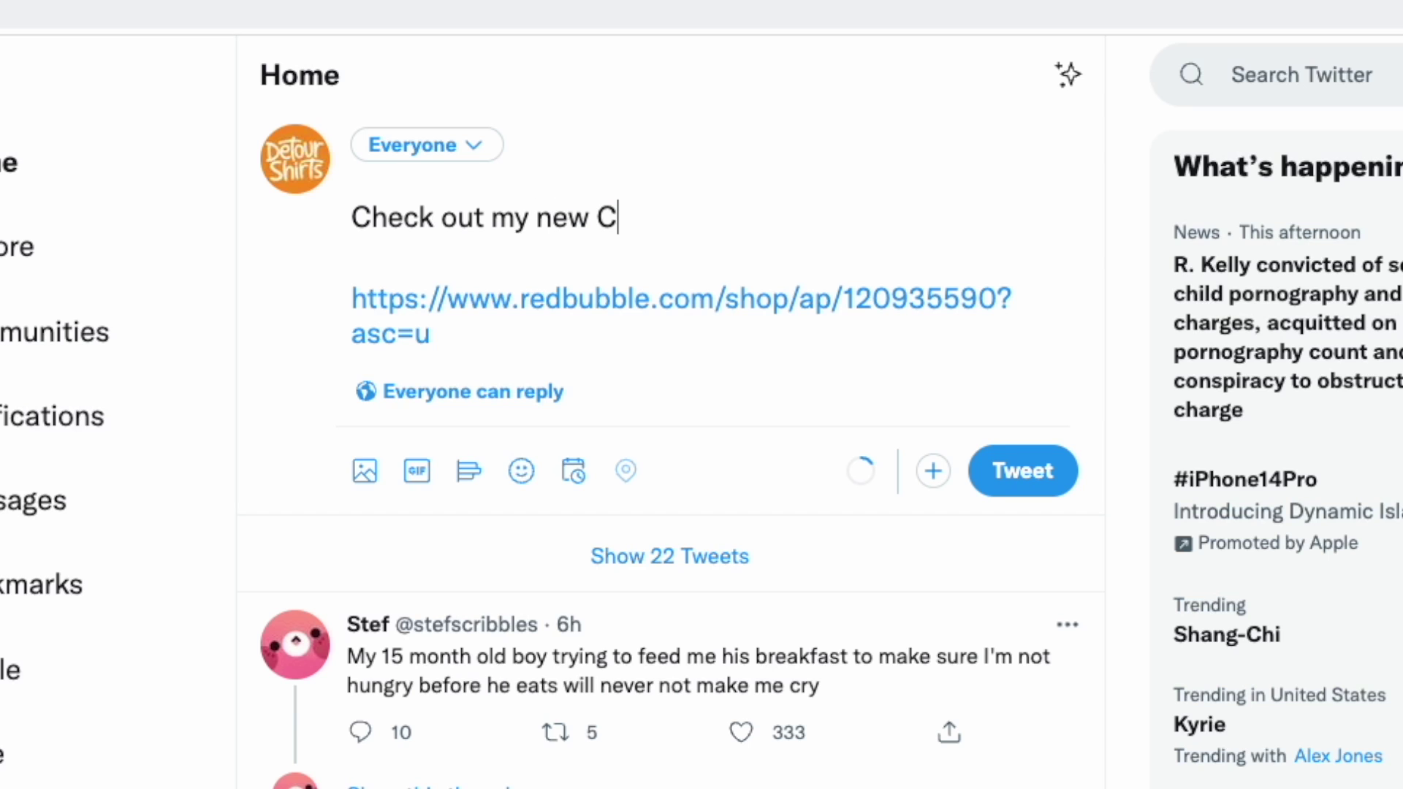
type("w Ketchup Design....")
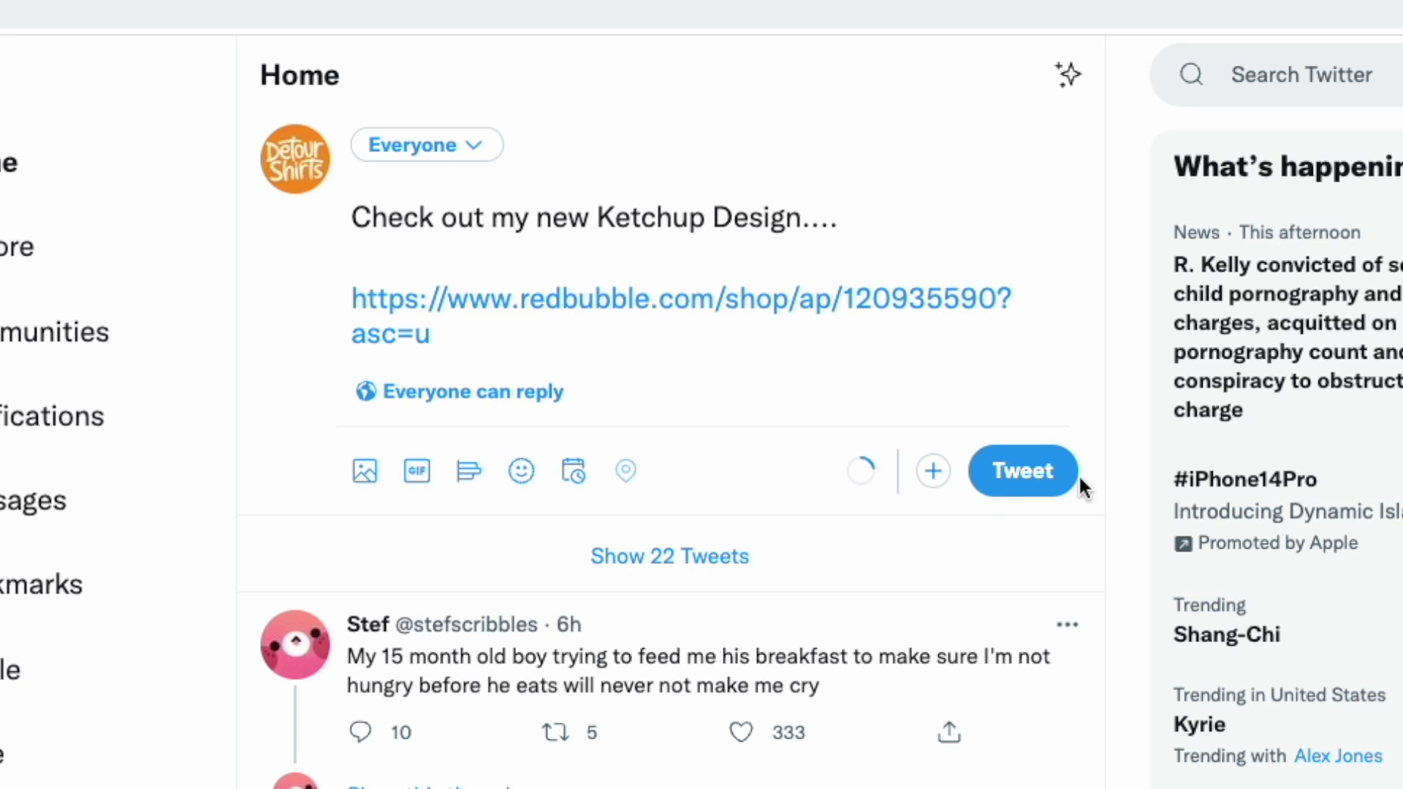
left_click(1030, 483)
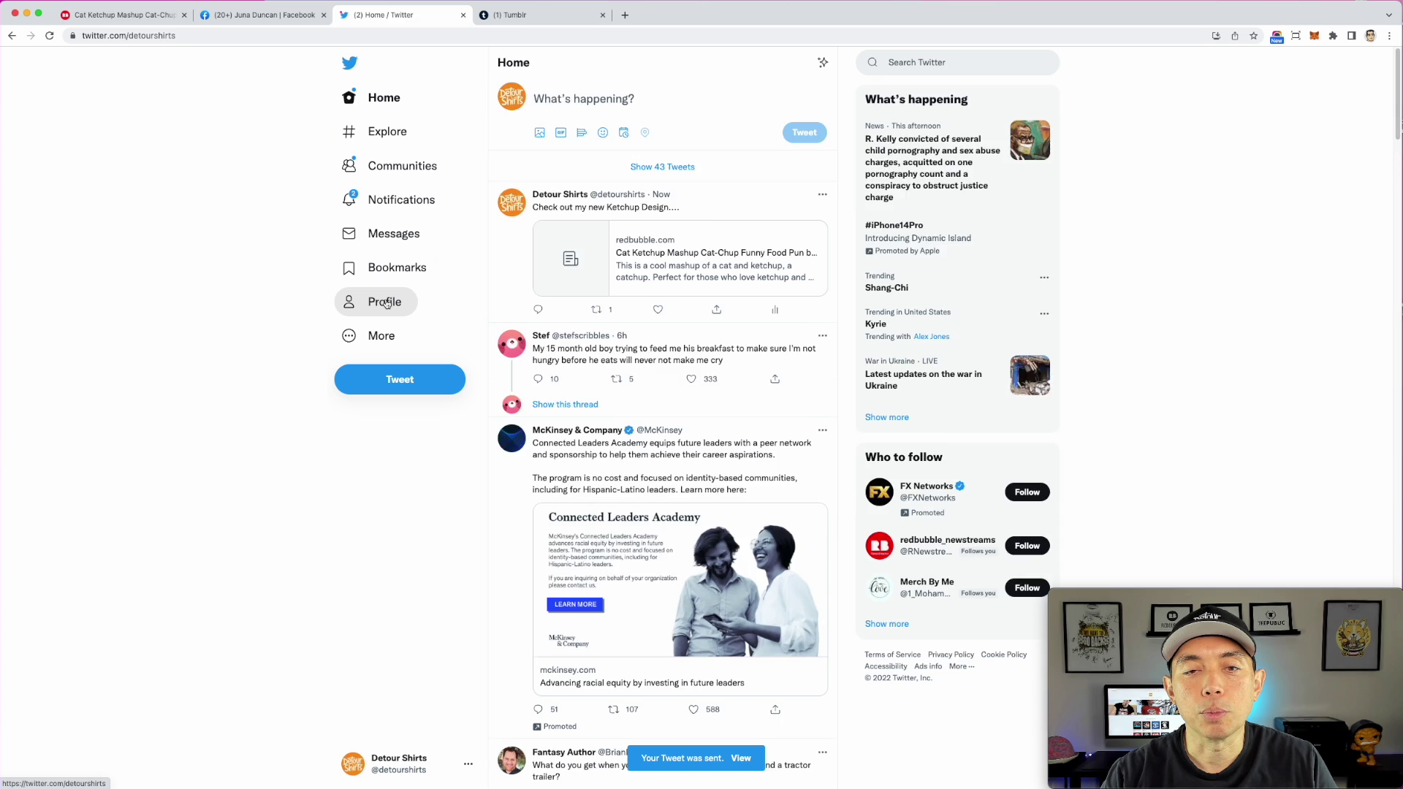
left_click(29, 669)
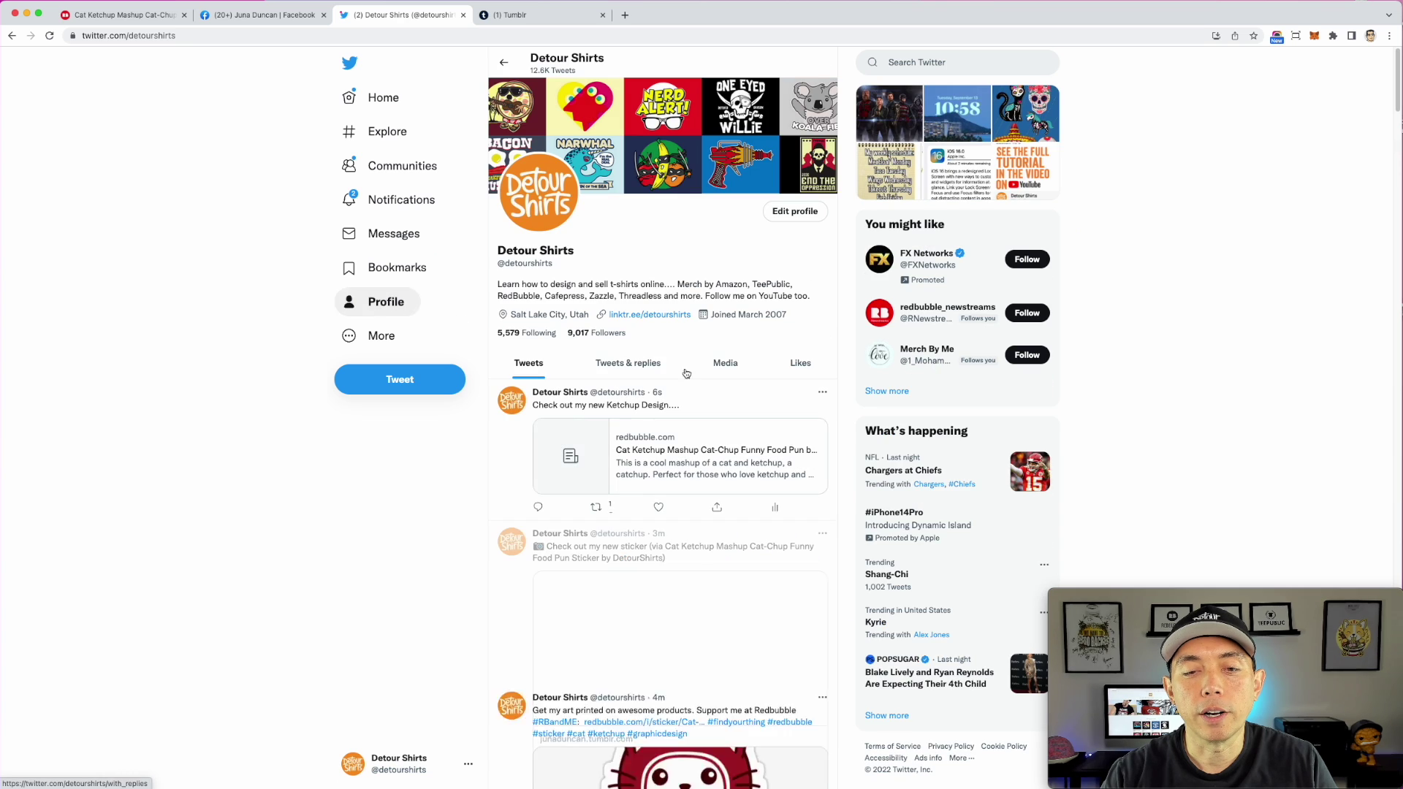
scroll(576, 436, "down", 1)
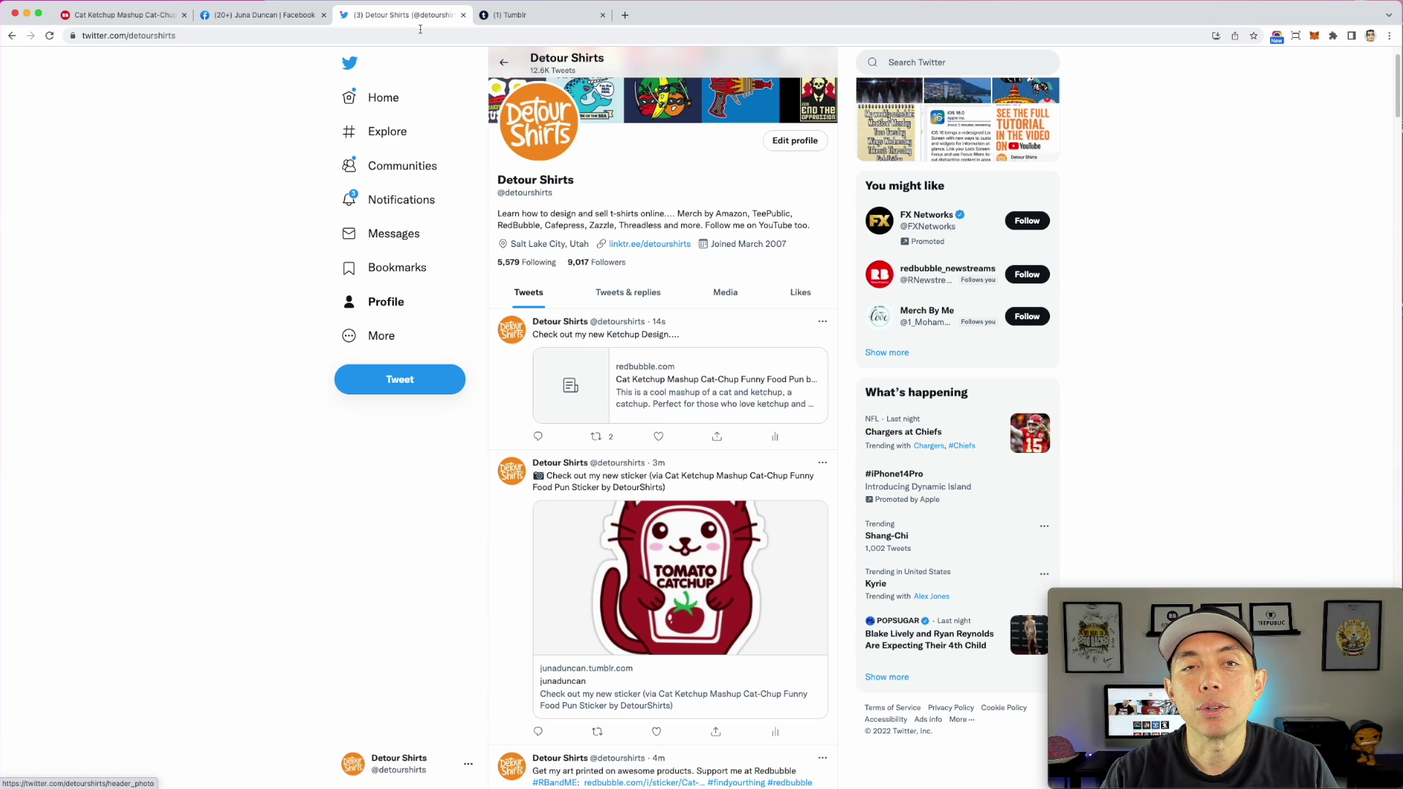
Return to the Cat Ketchup artwork page on Redbubble and look over its product listing
left_click(120, 15)
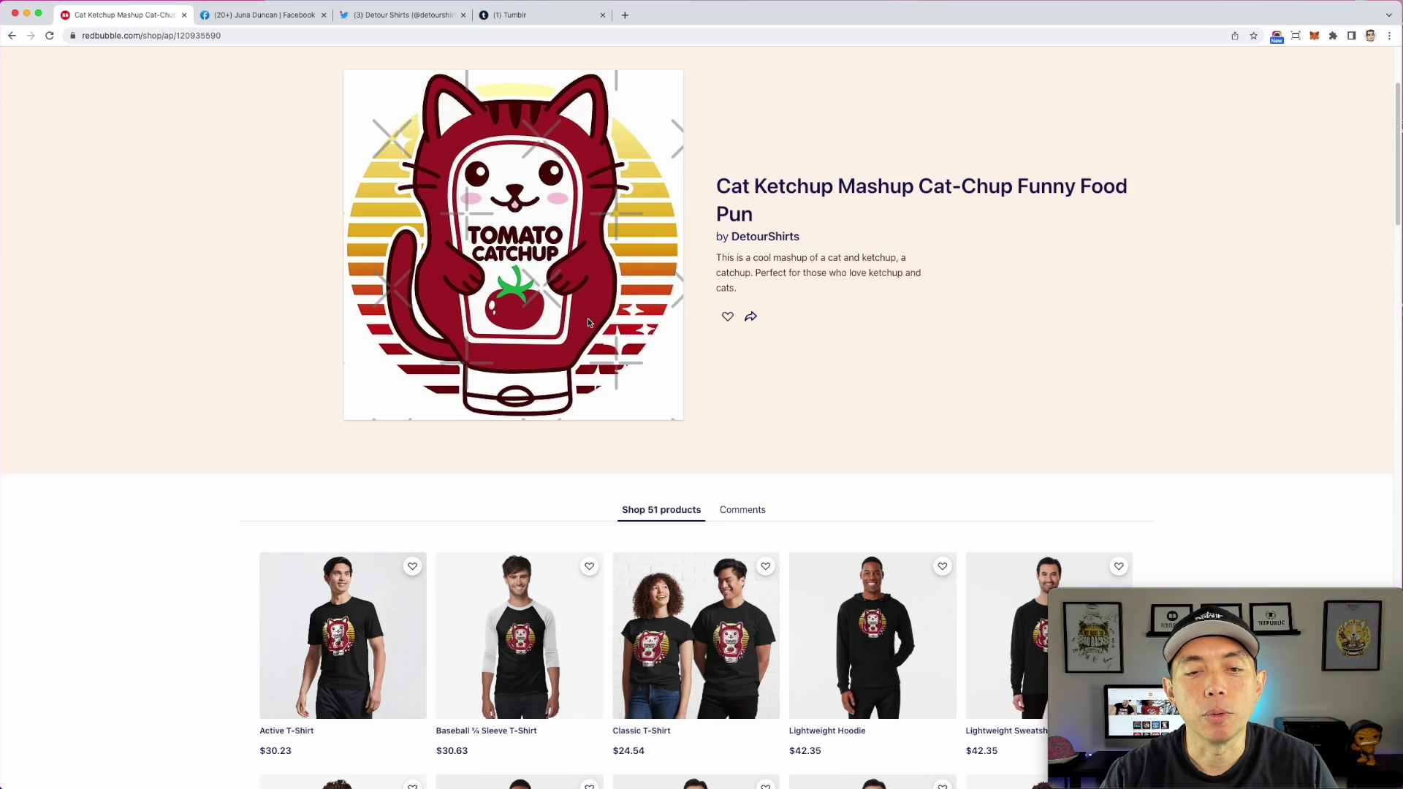
scroll(417, 388, "down", 5)
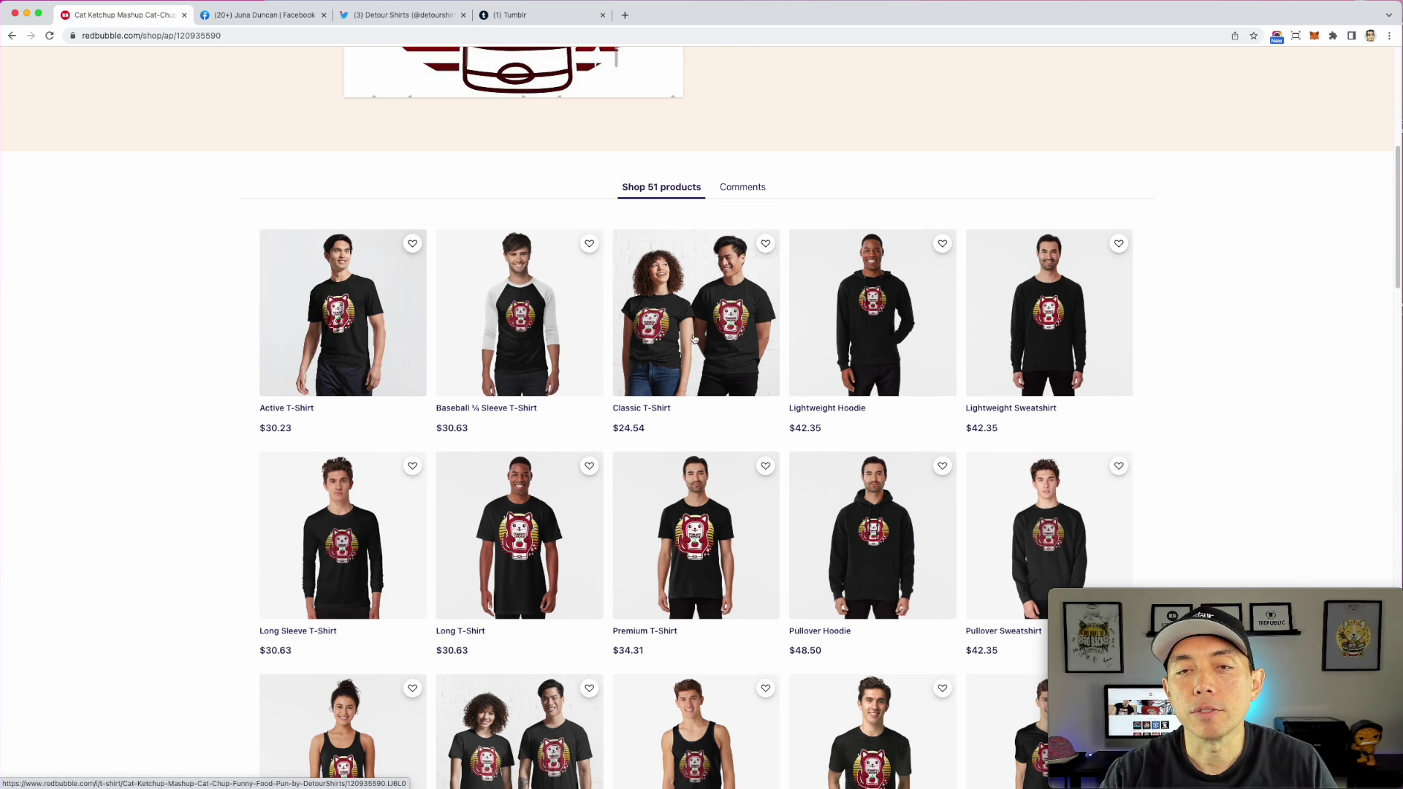
scroll(694, 339, "up", 7)
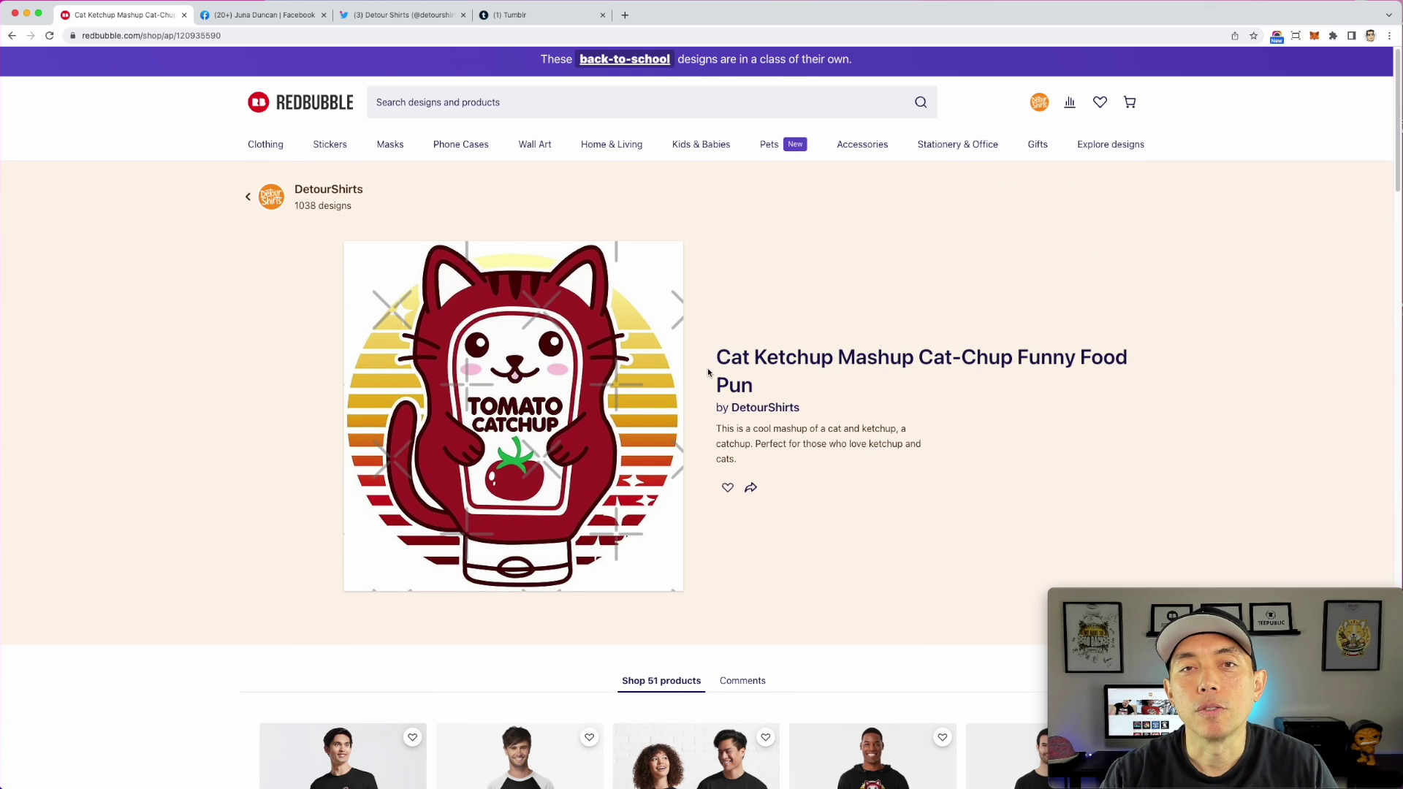
Return to the Twitter profile and open the Redbubble artwork link from the "Check out my new Ketchup Design...." tweet
scroll(708, 373, "down", 2)
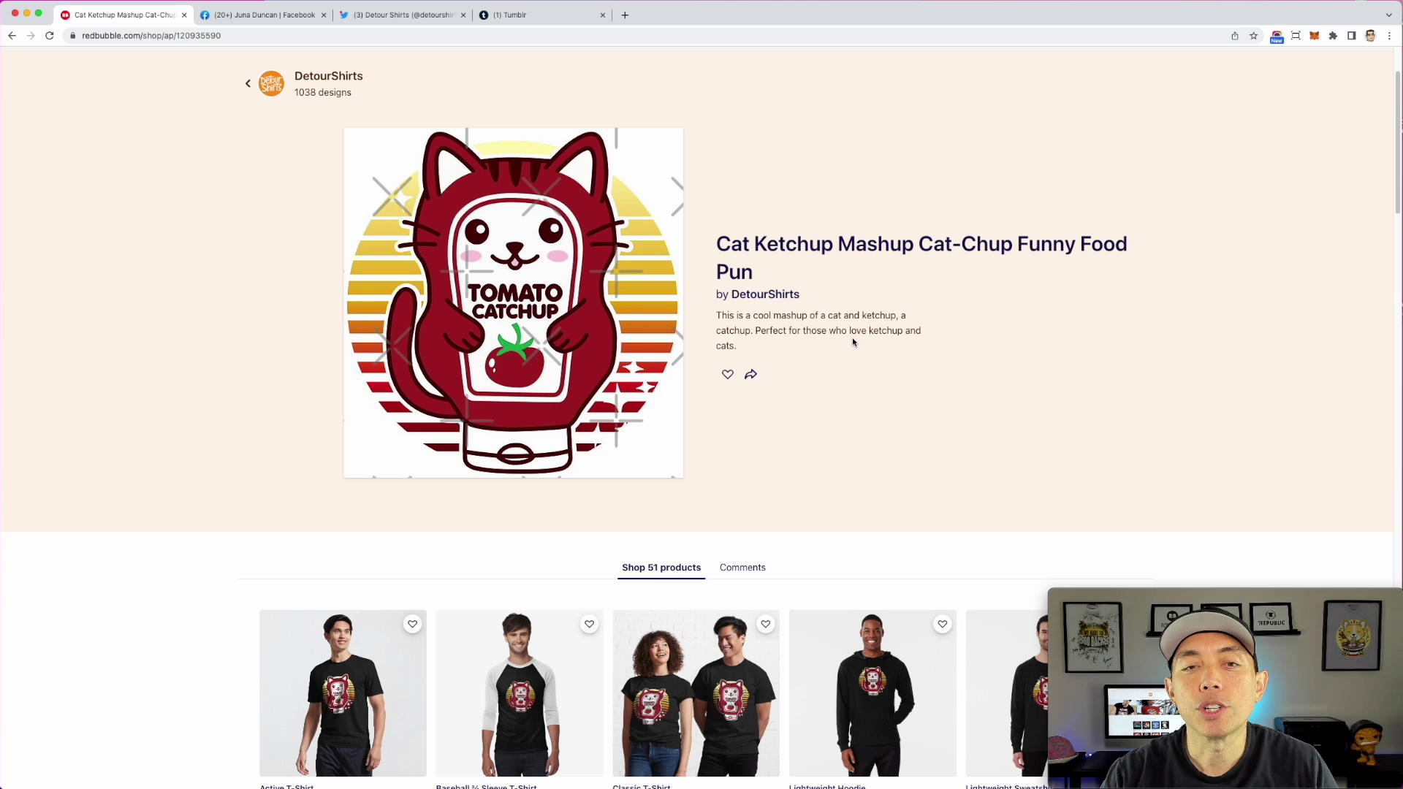
scroll(853, 343, "up", 2)
left_click(383, 16)
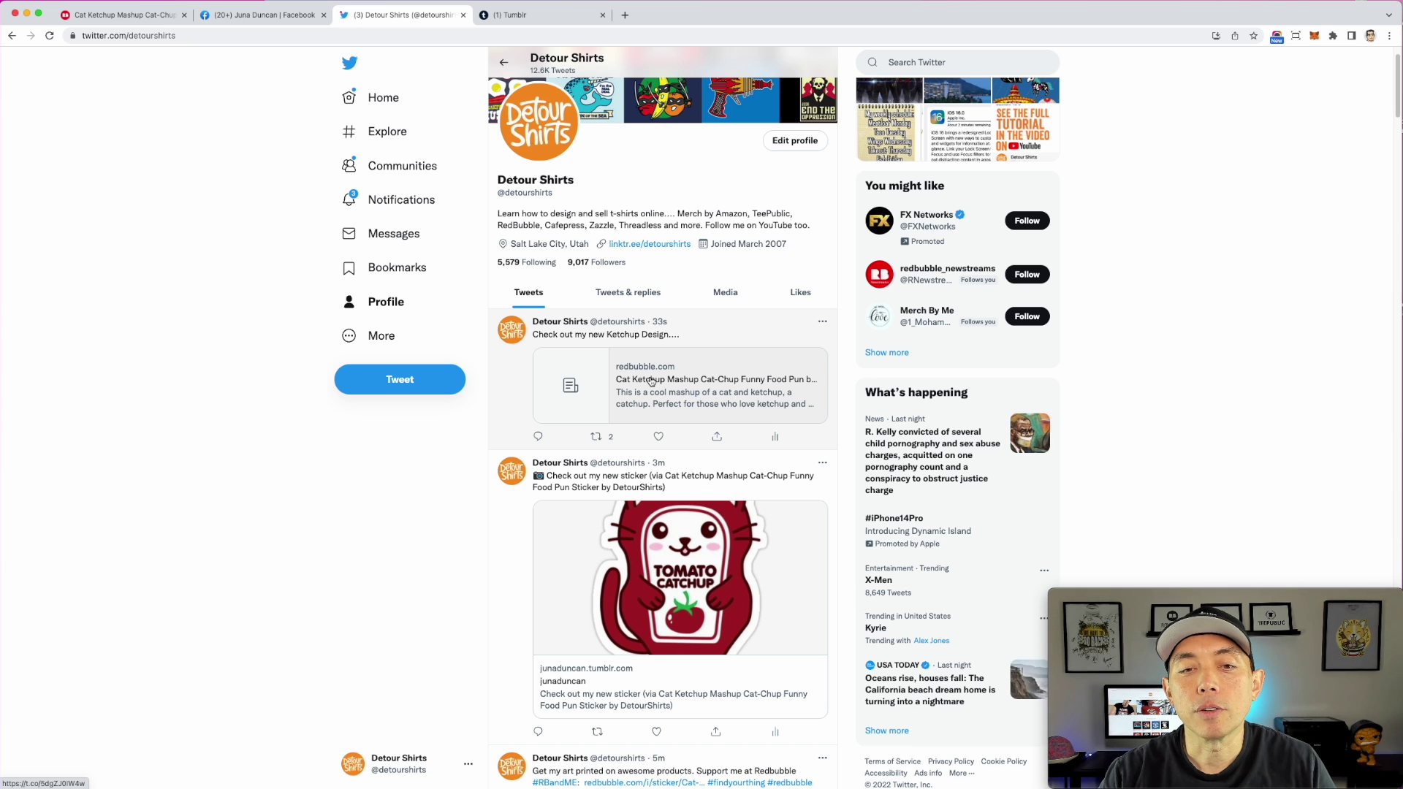
left_click(651, 380)
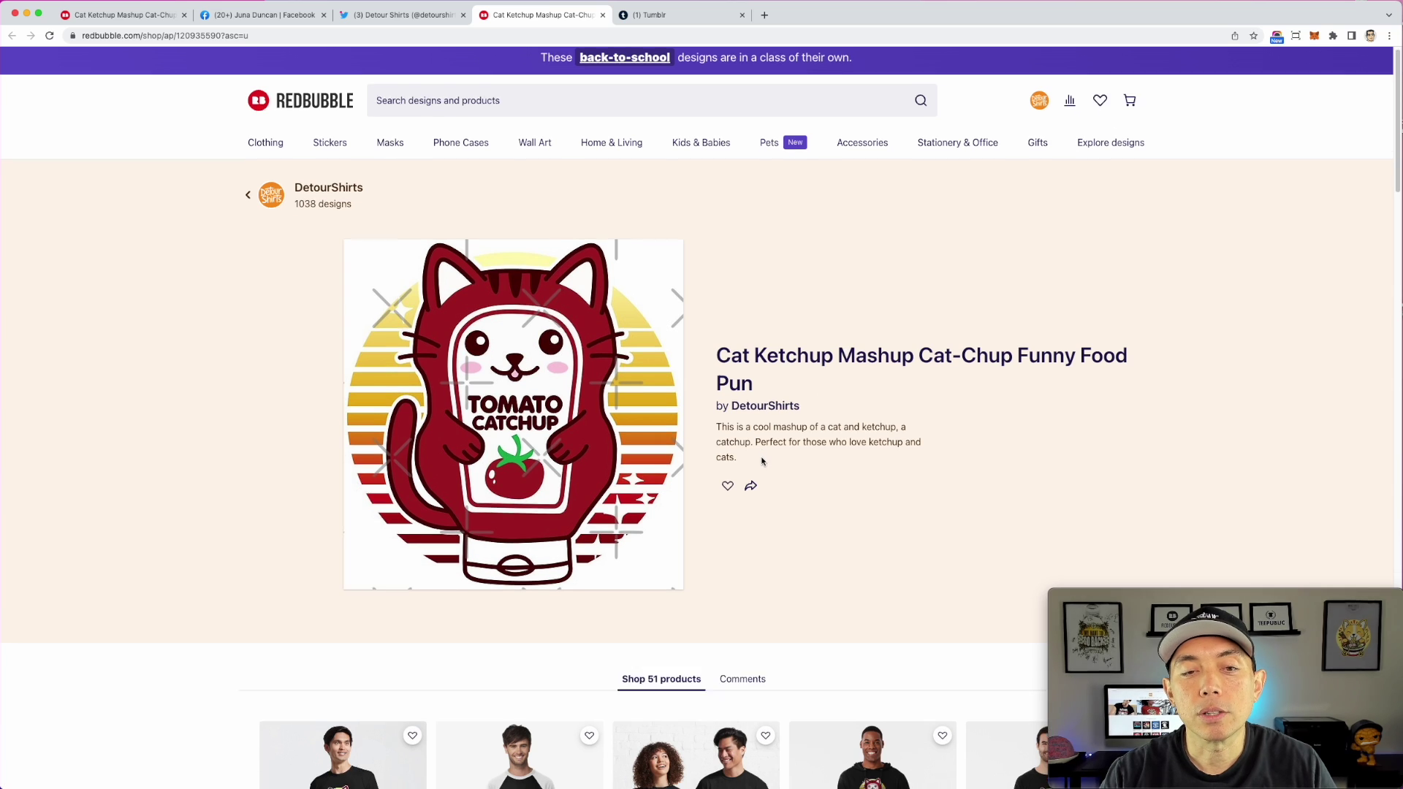
Examine the full range of Cat Ketchup products on the linked artwork page, from shirts to the magnet
scroll(761, 459, "down", 8)
scroll(760, 459, "down", 12)
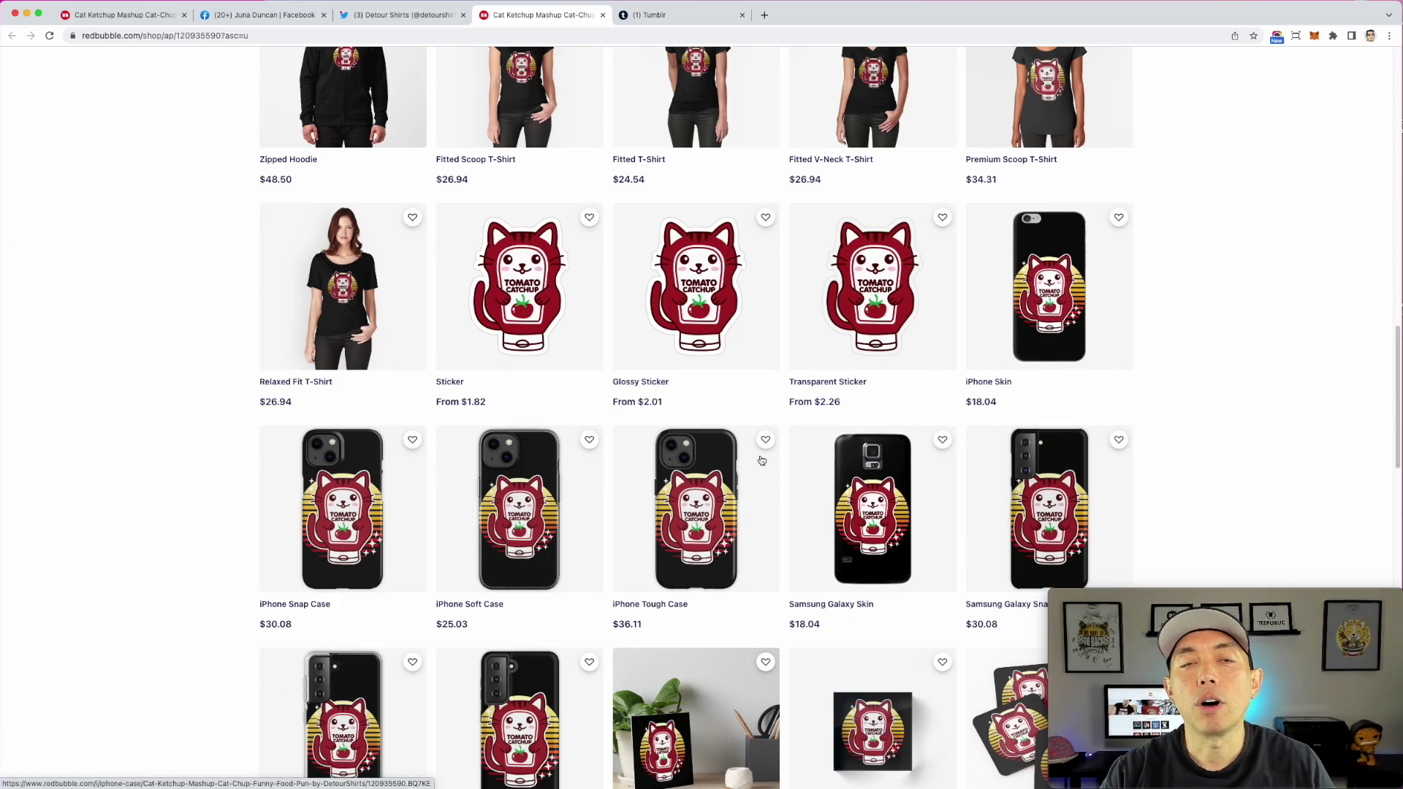
scroll(761, 459, "down", 5)
scroll(761, 459, "down", 6)
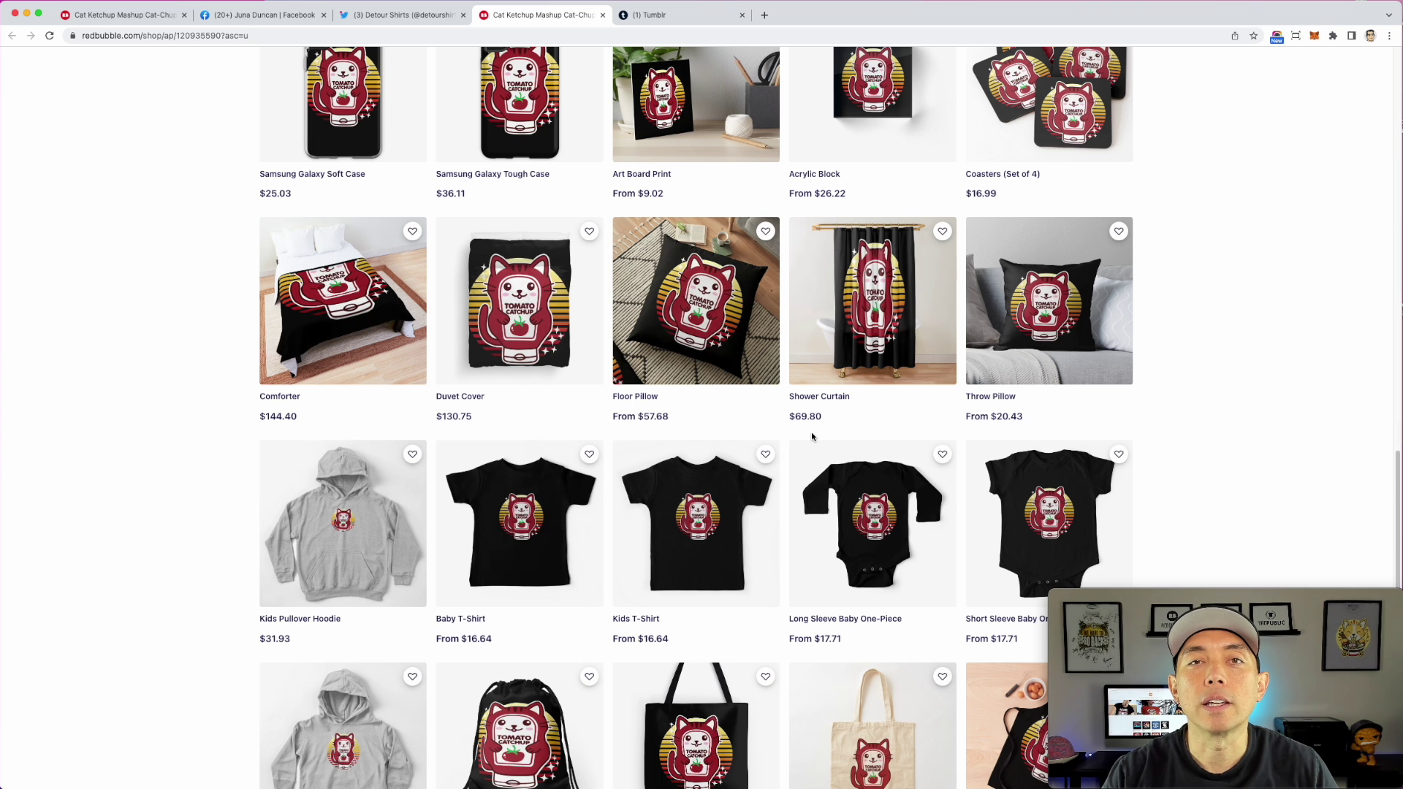
scroll(781, 337, "down", 2)
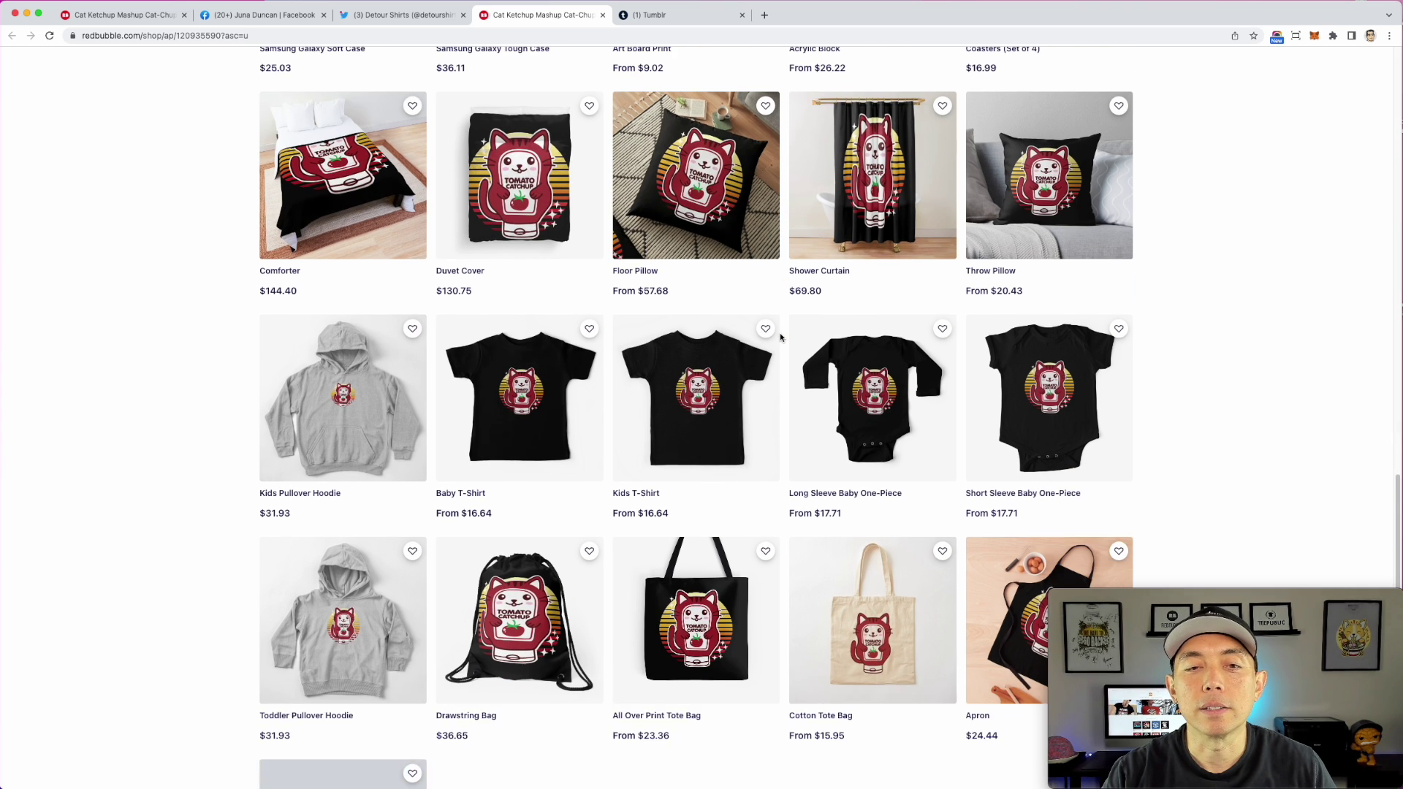
scroll(780, 337, "down", 4)
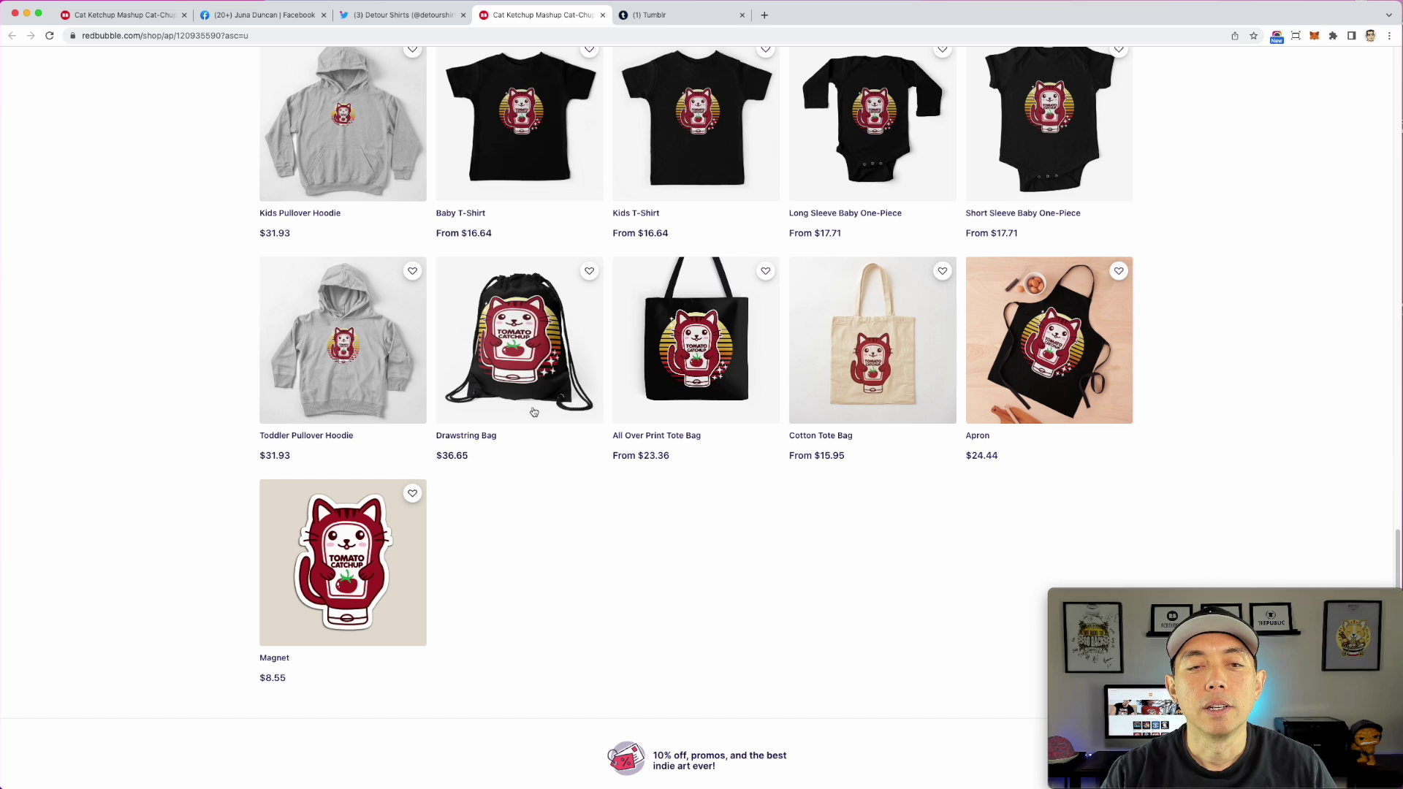
scroll(720, 389, "up", 20)
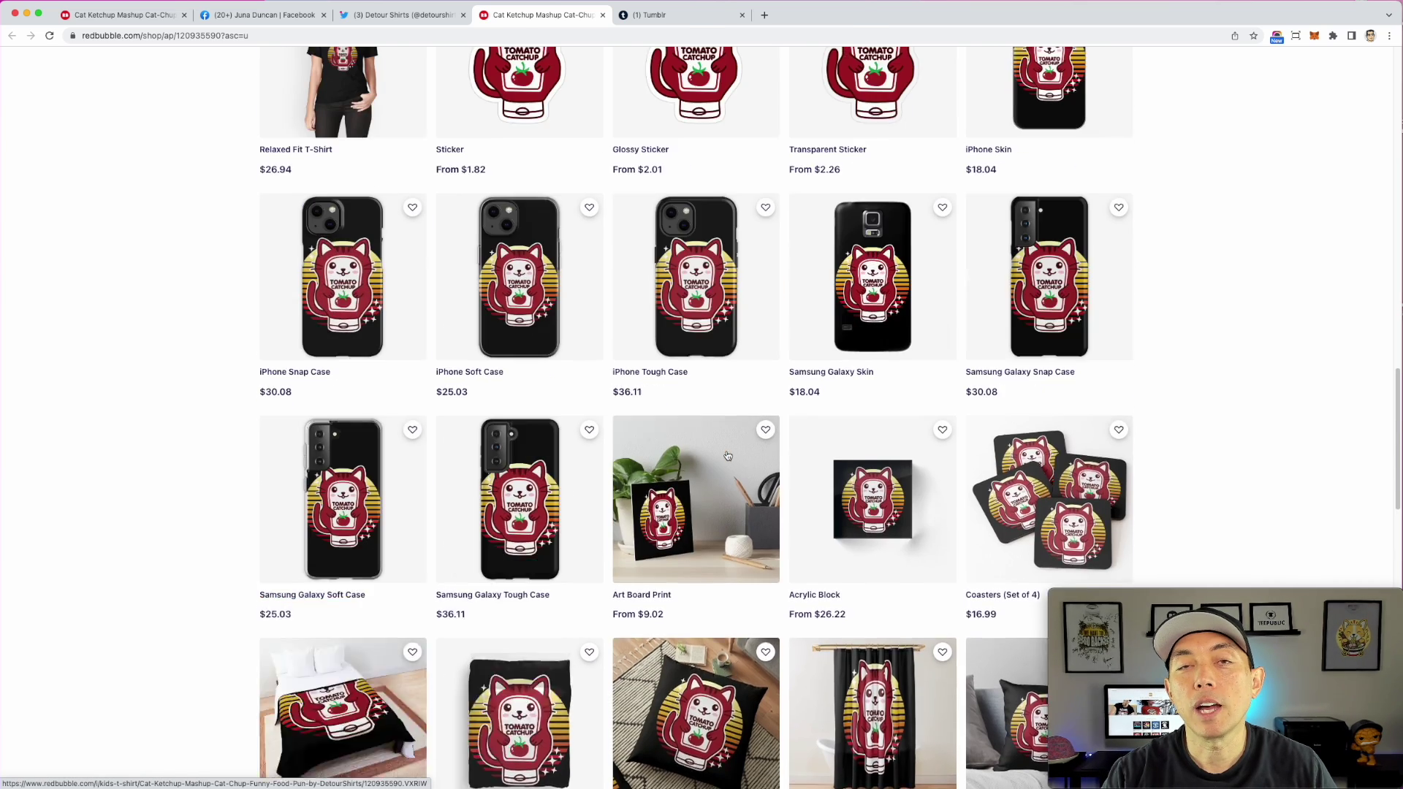
scroll(728, 456, "up", 1)
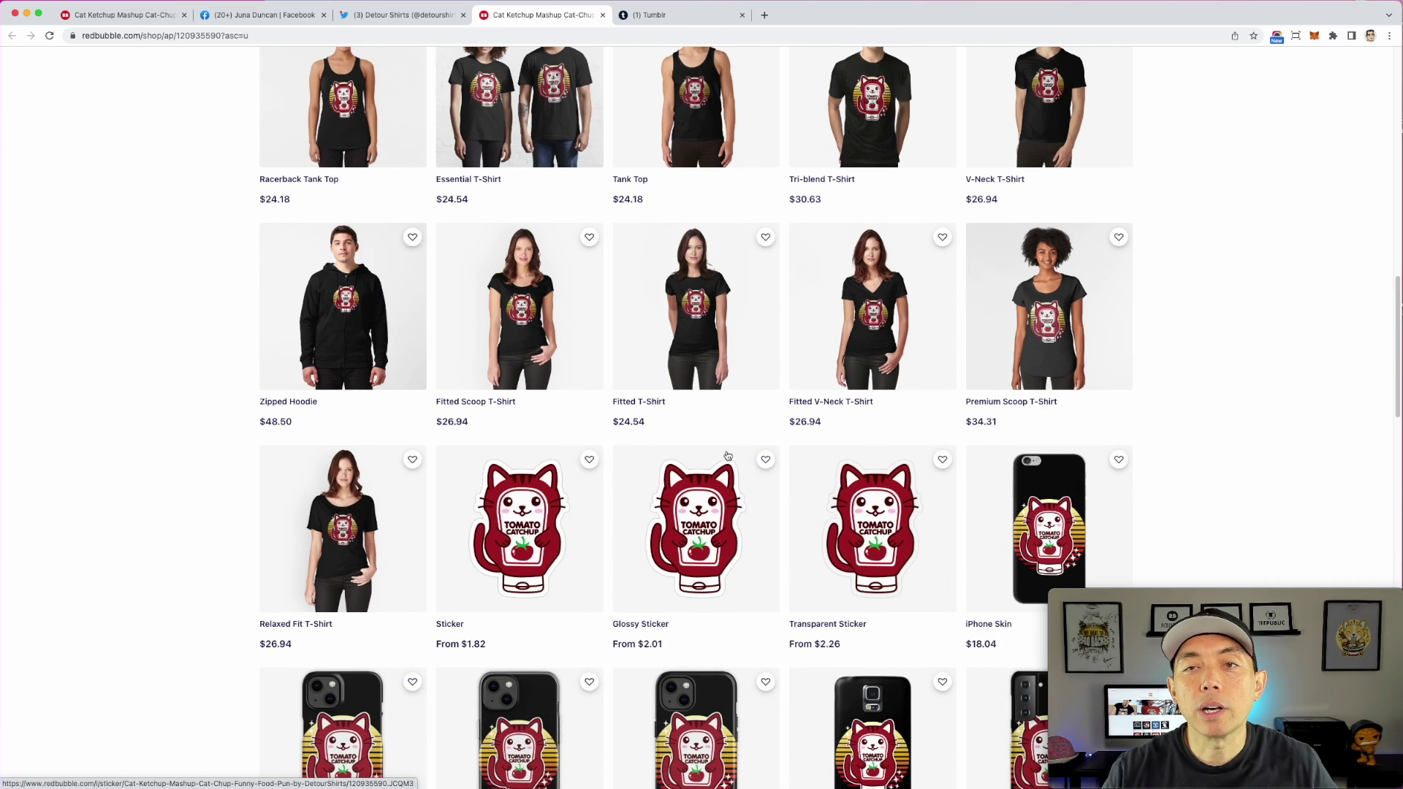
scroll(728, 456, "up", 15)
scroll(697, 408, "up", 2)
scroll(853, 449, "down", 5)
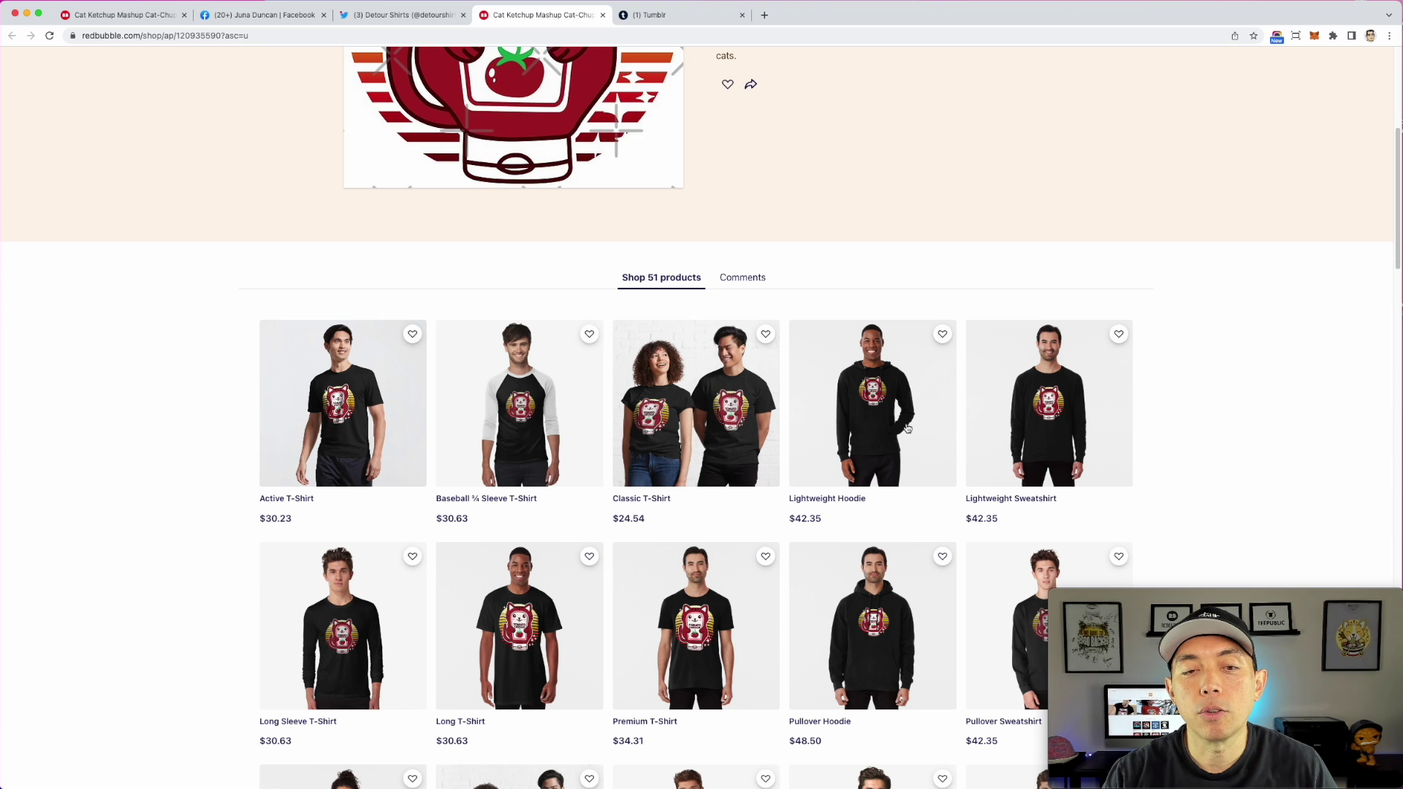
scroll(438, 536, "down", 3)
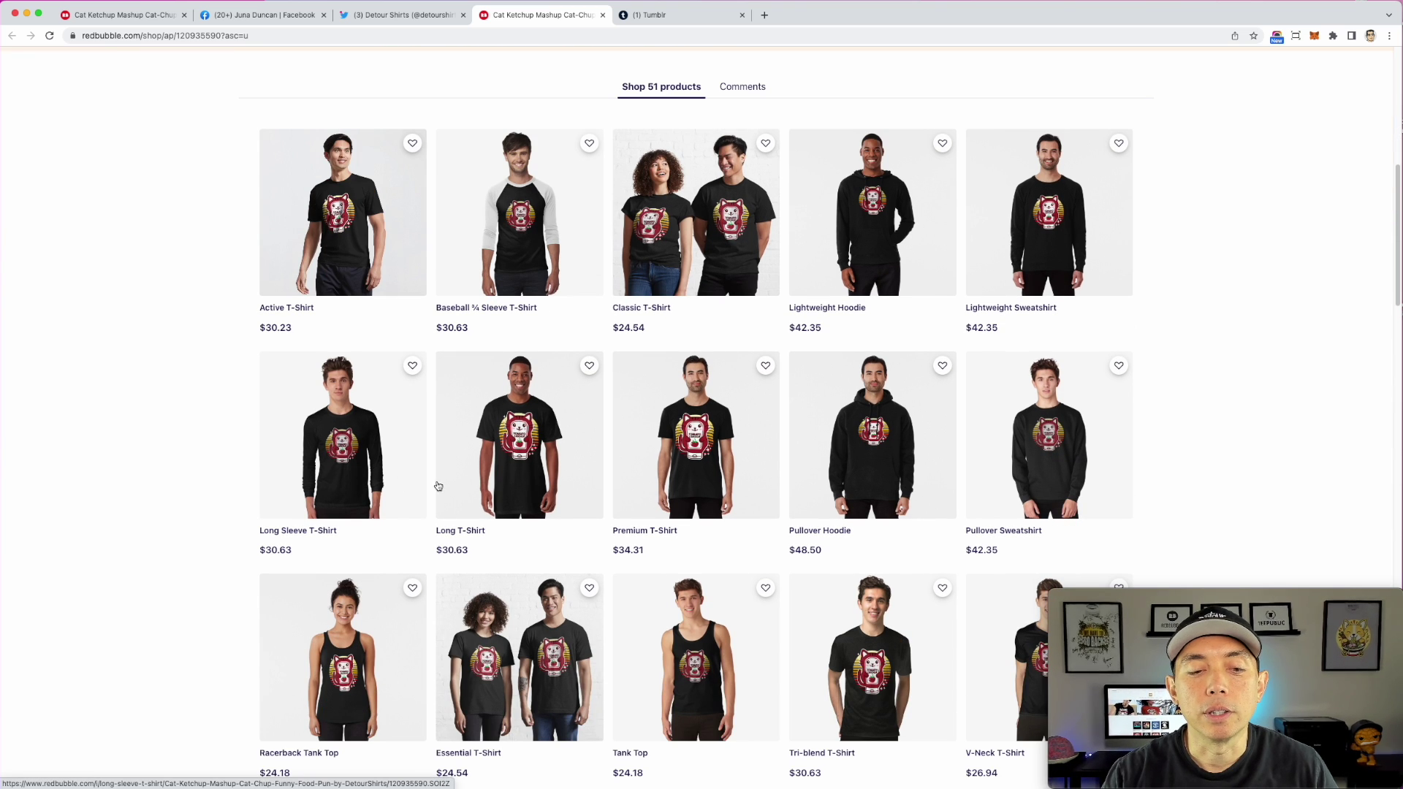
scroll(598, 504, "up", 7)
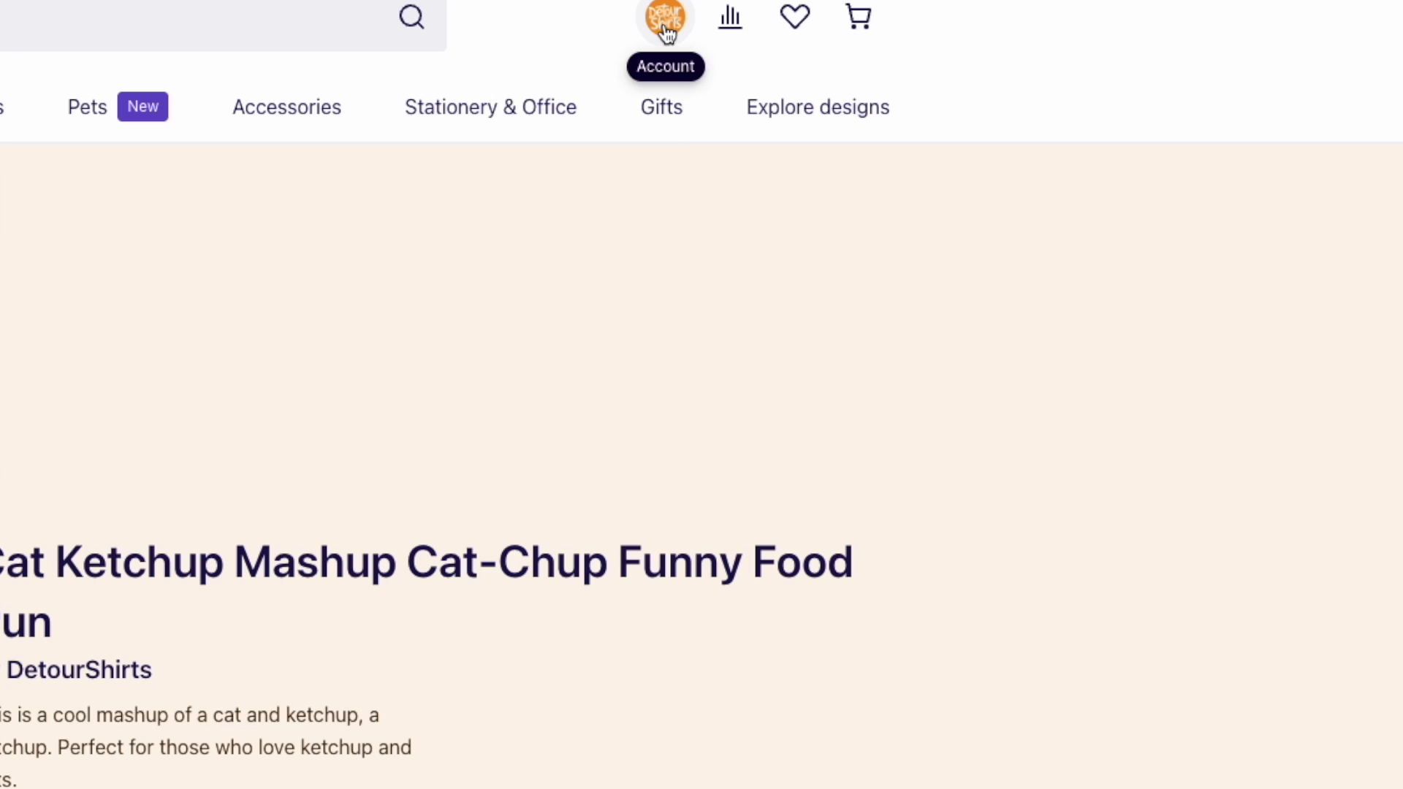
View the DetourShirts shop from the account options on Redbubble and copy its share link
left_click(1040, 109)
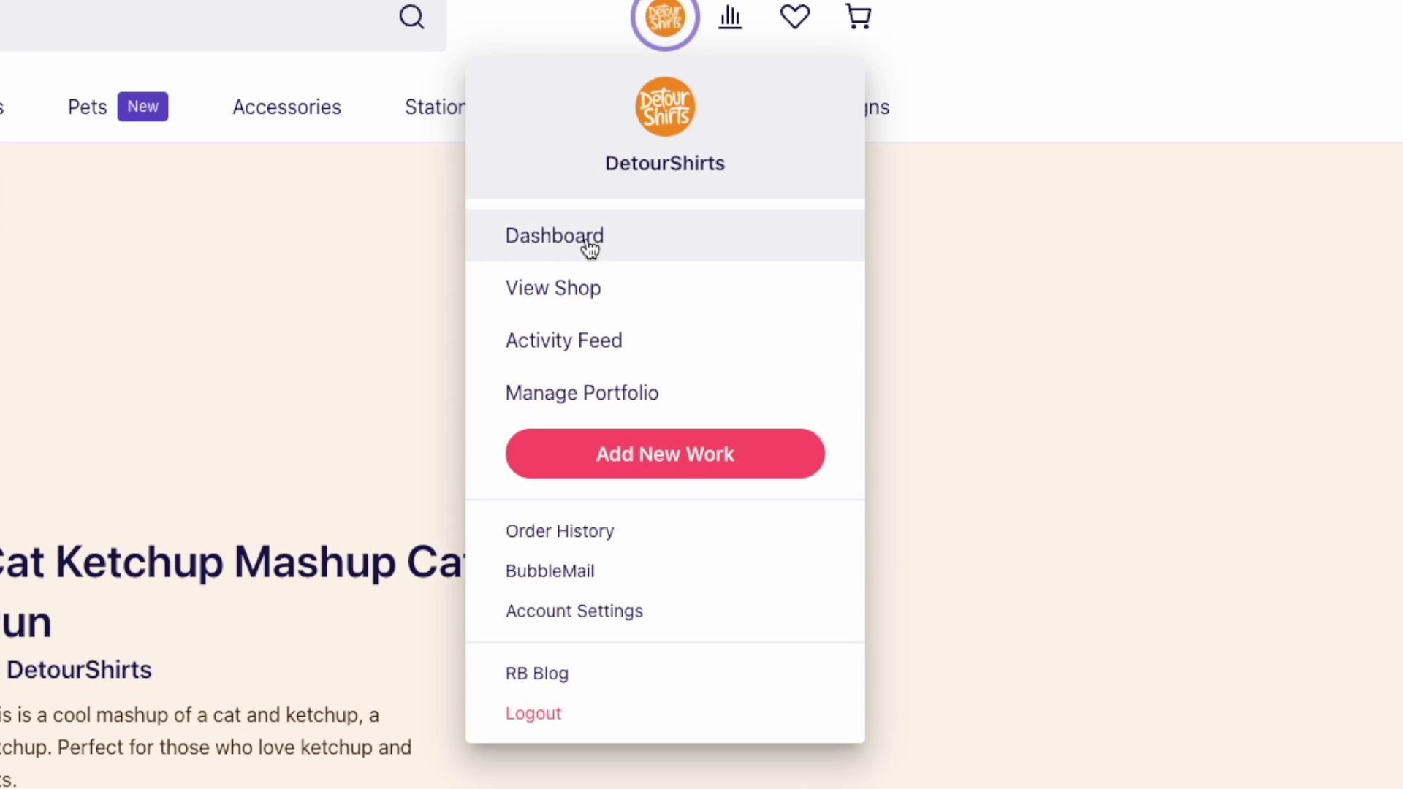
left_click(569, 285)
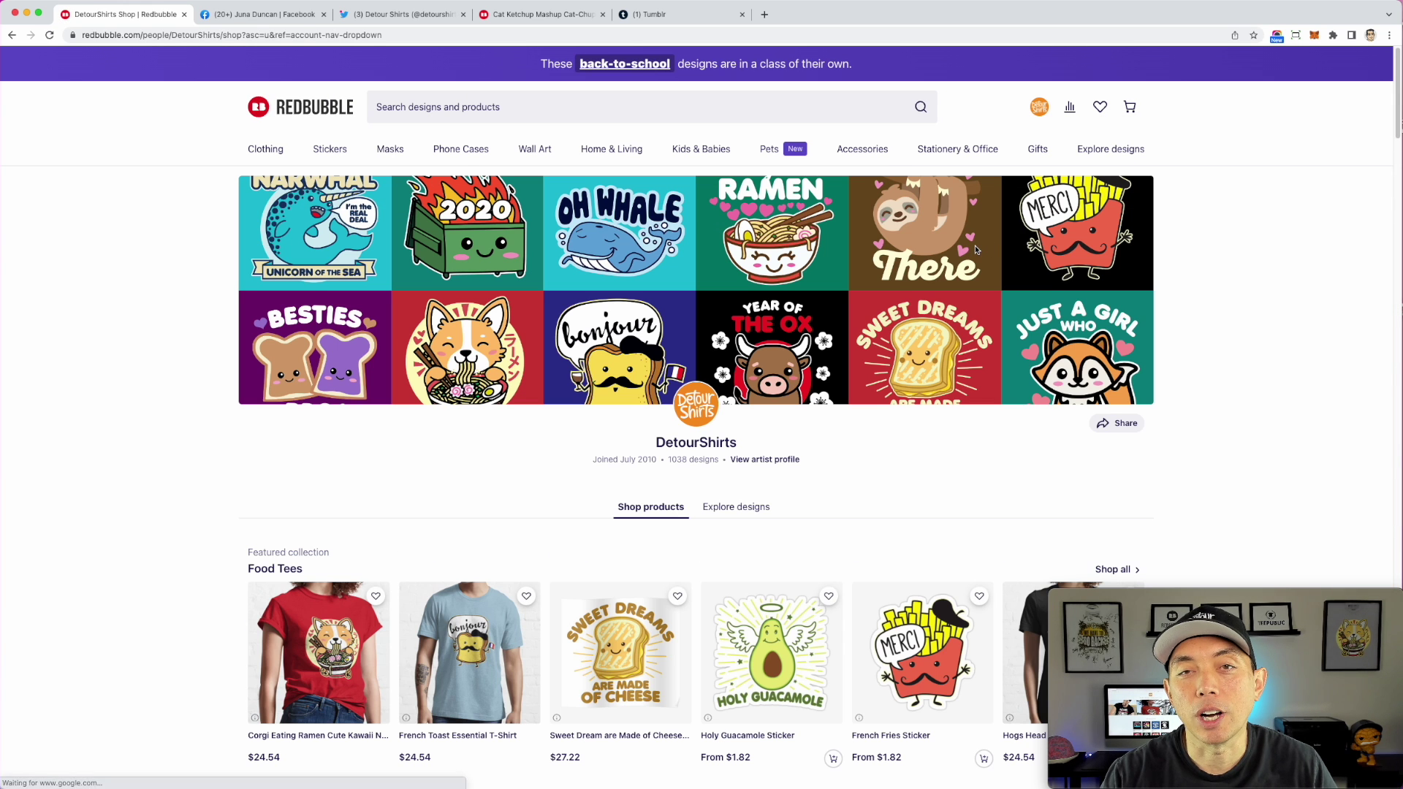
scroll(958, 431, "down", 1)
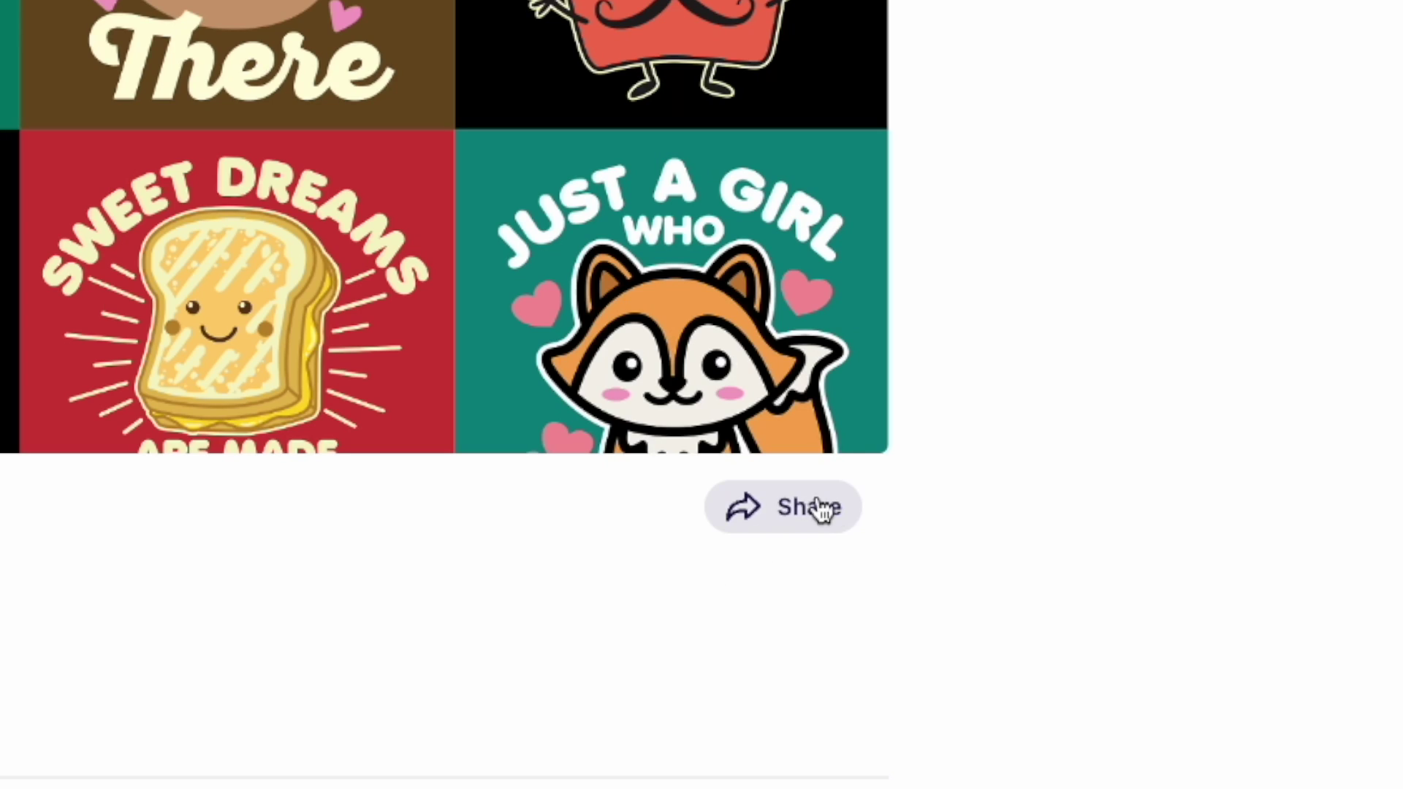
scroll(714, 601, "down", 1)
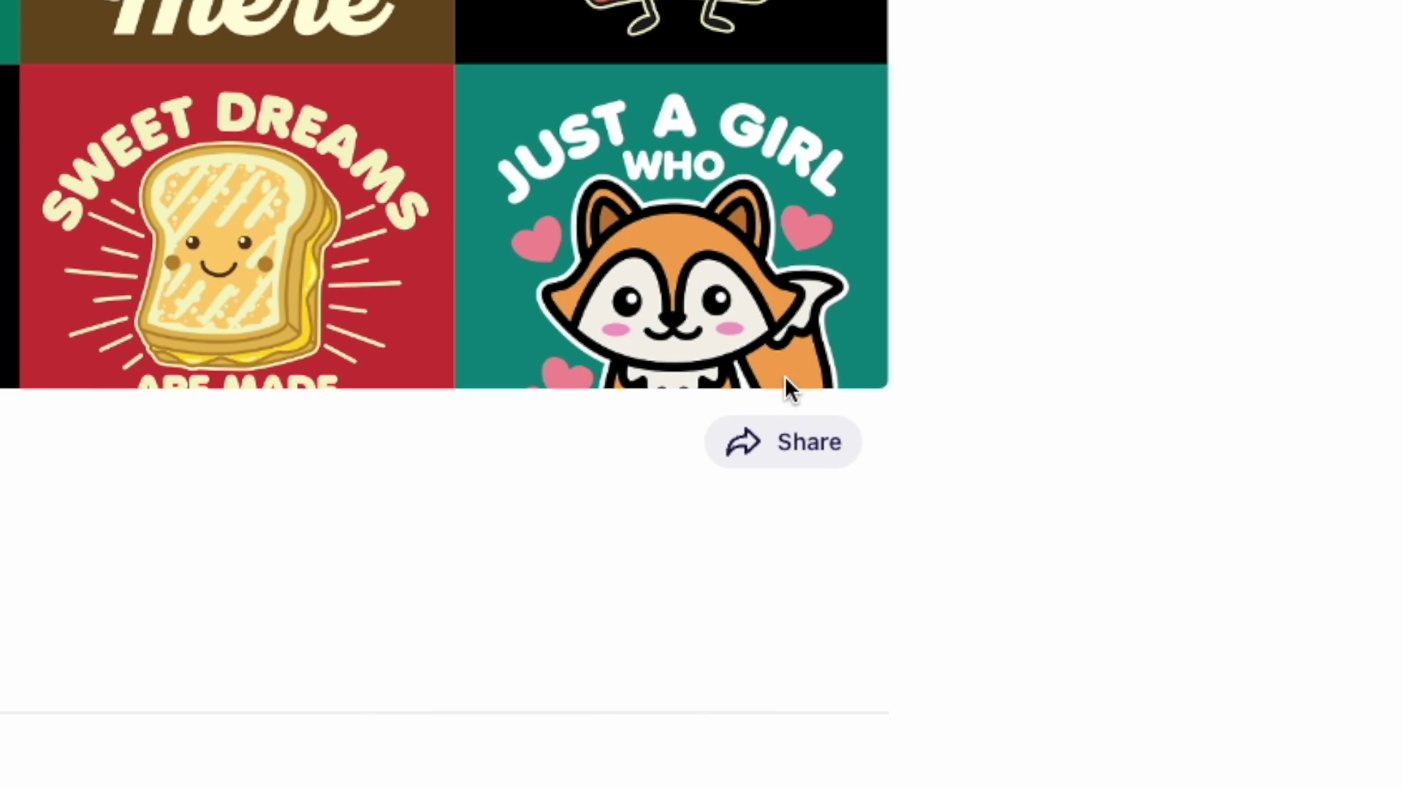
left_click(784, 459)
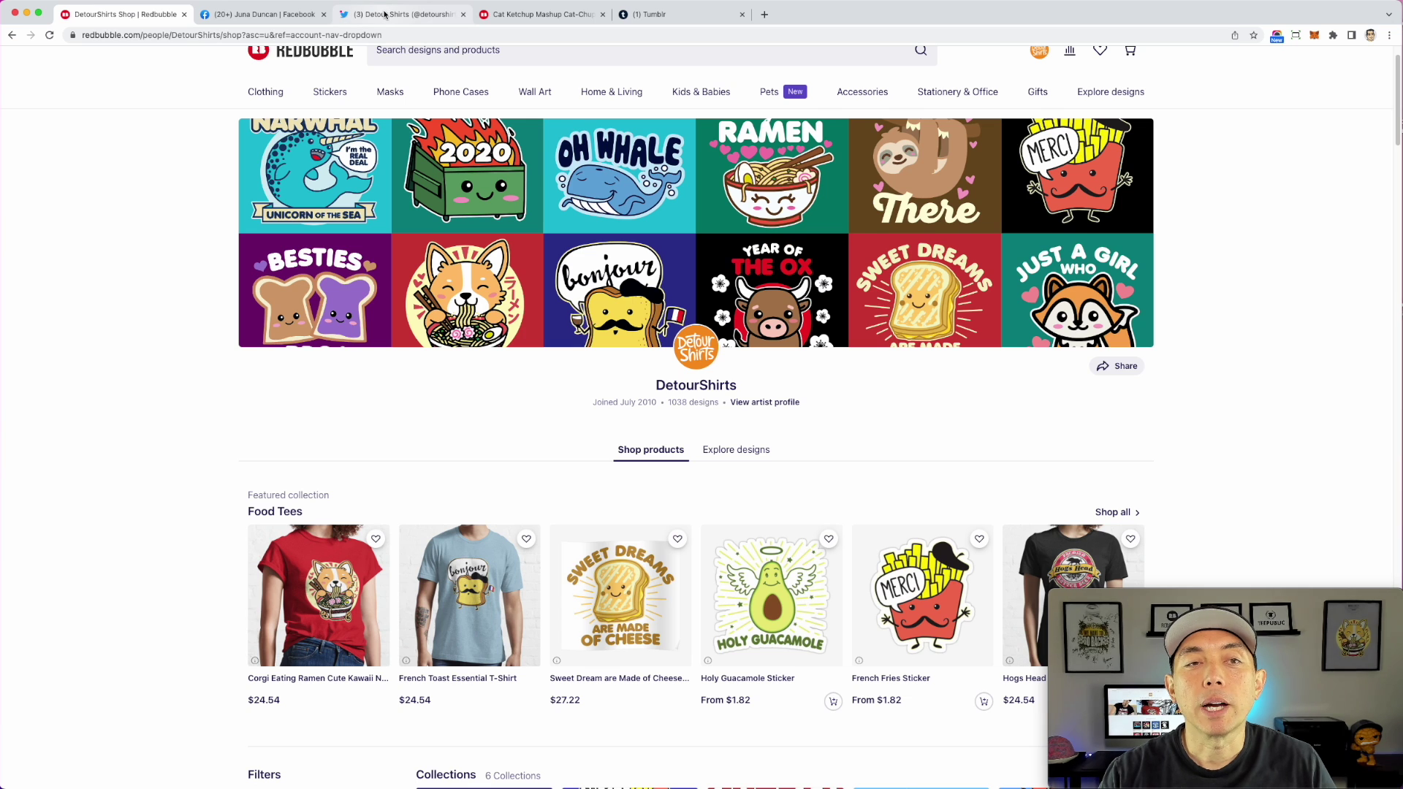
left_click(386, 14)
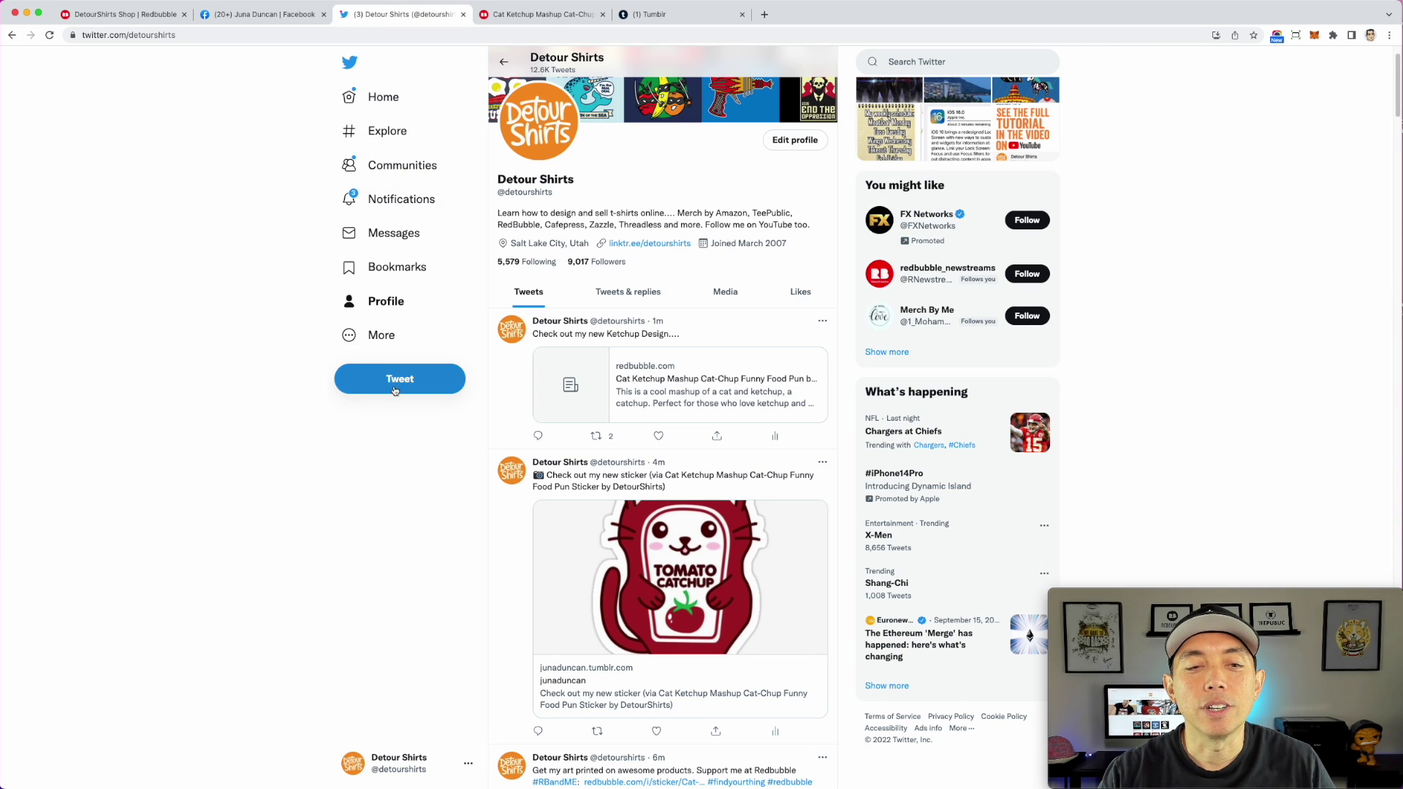
left_click(399, 379)
key("super+v")
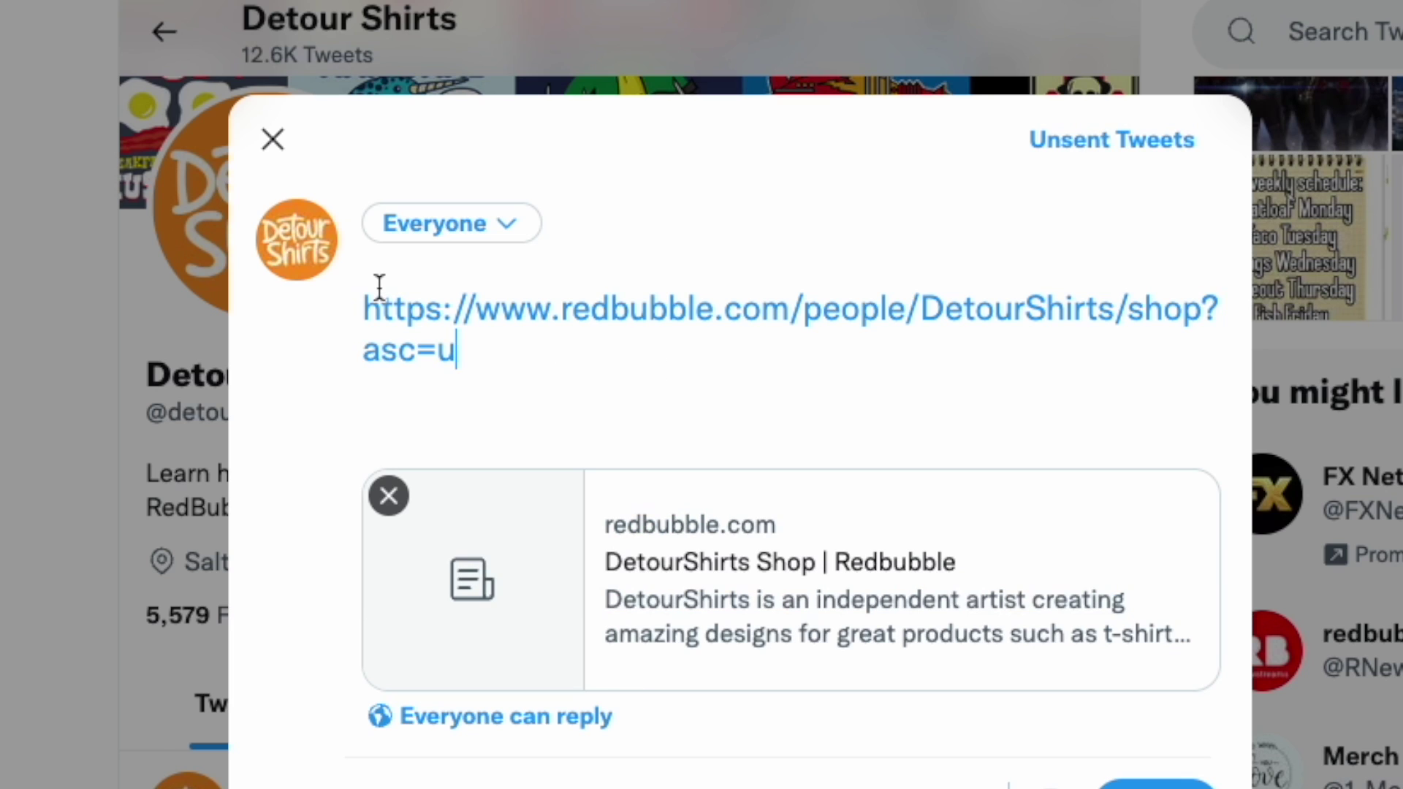
left_click(505, 353)
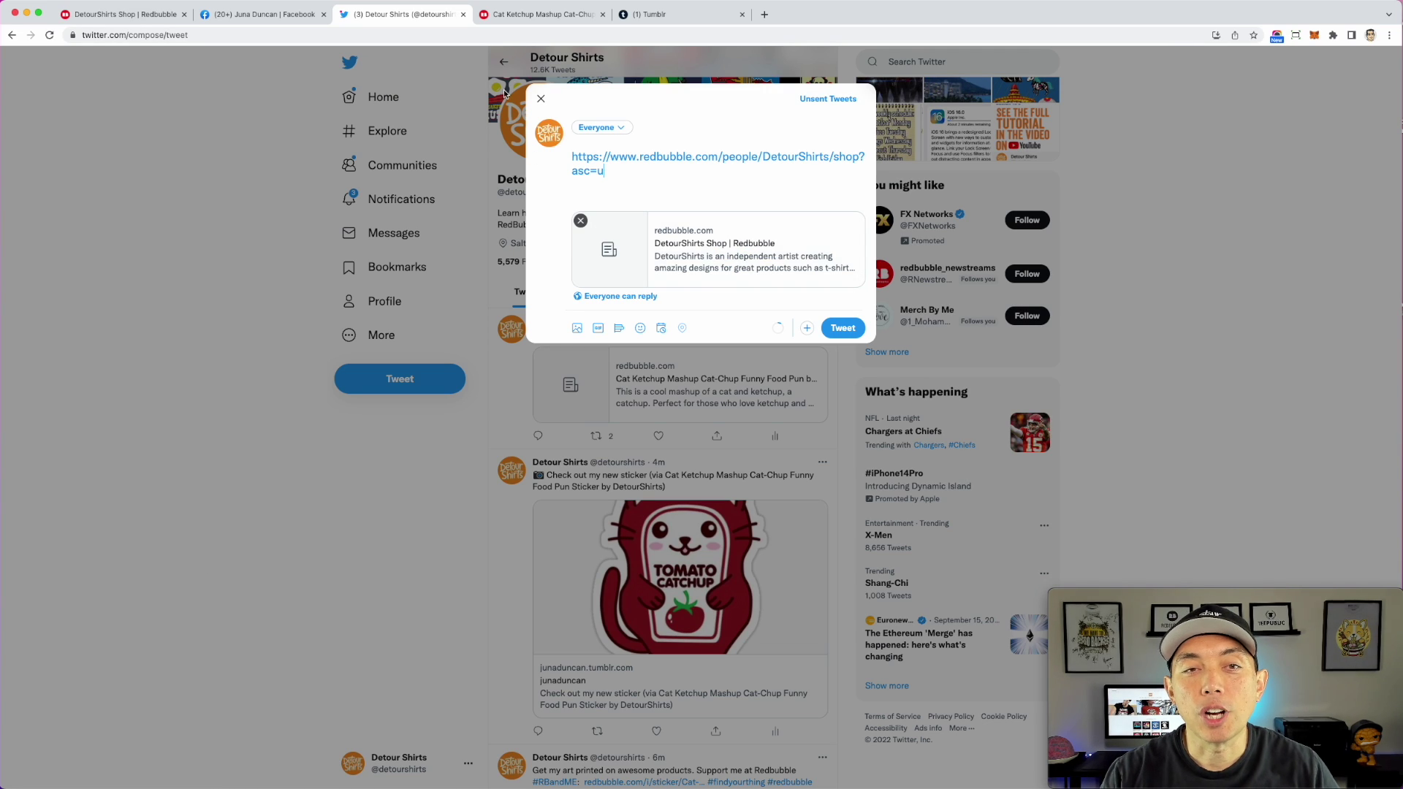
Go back to the Cat Ketchup page on Redbubble, view the DetourShirts shop from there and look through its collections and products
left_click(525, 16)
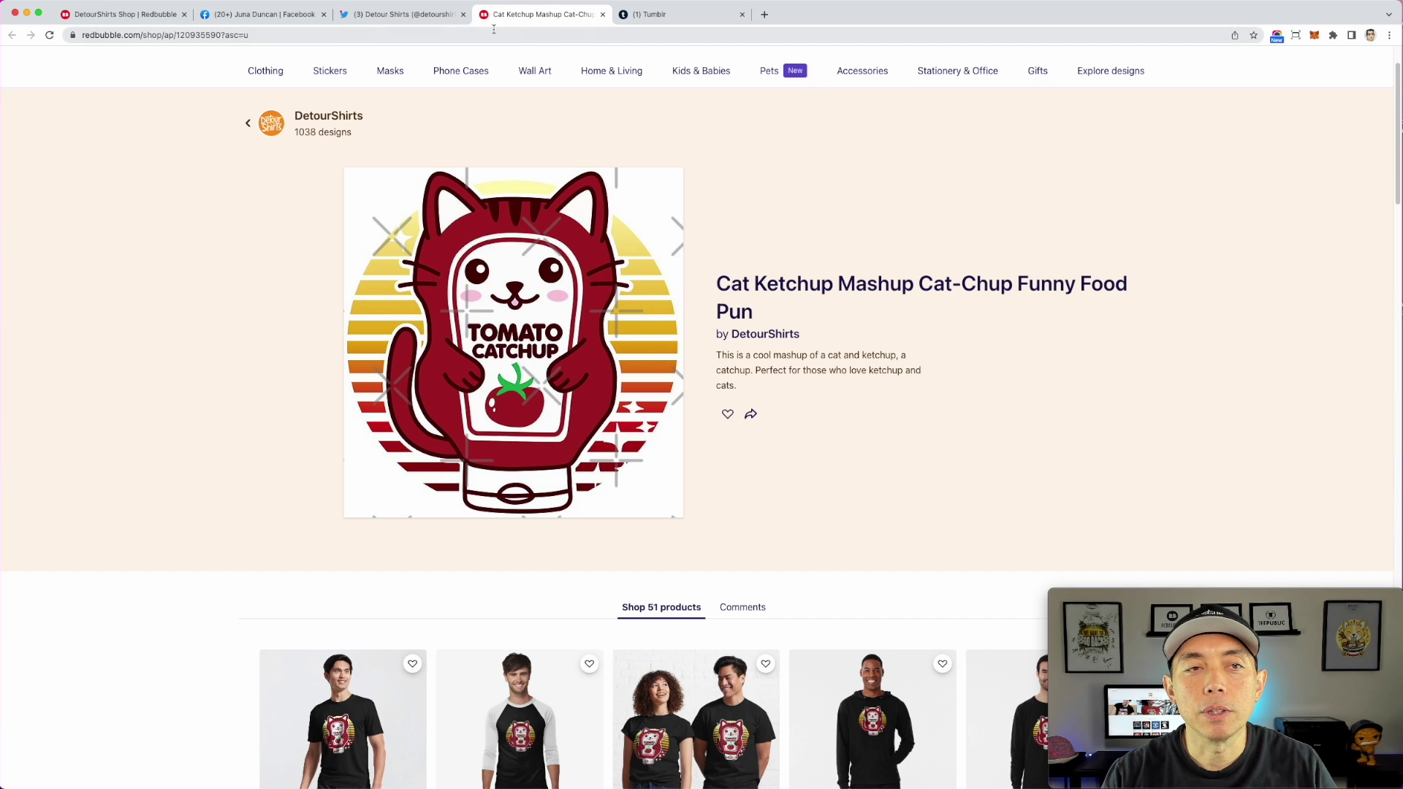
scroll(1257, 114, "up", 2)
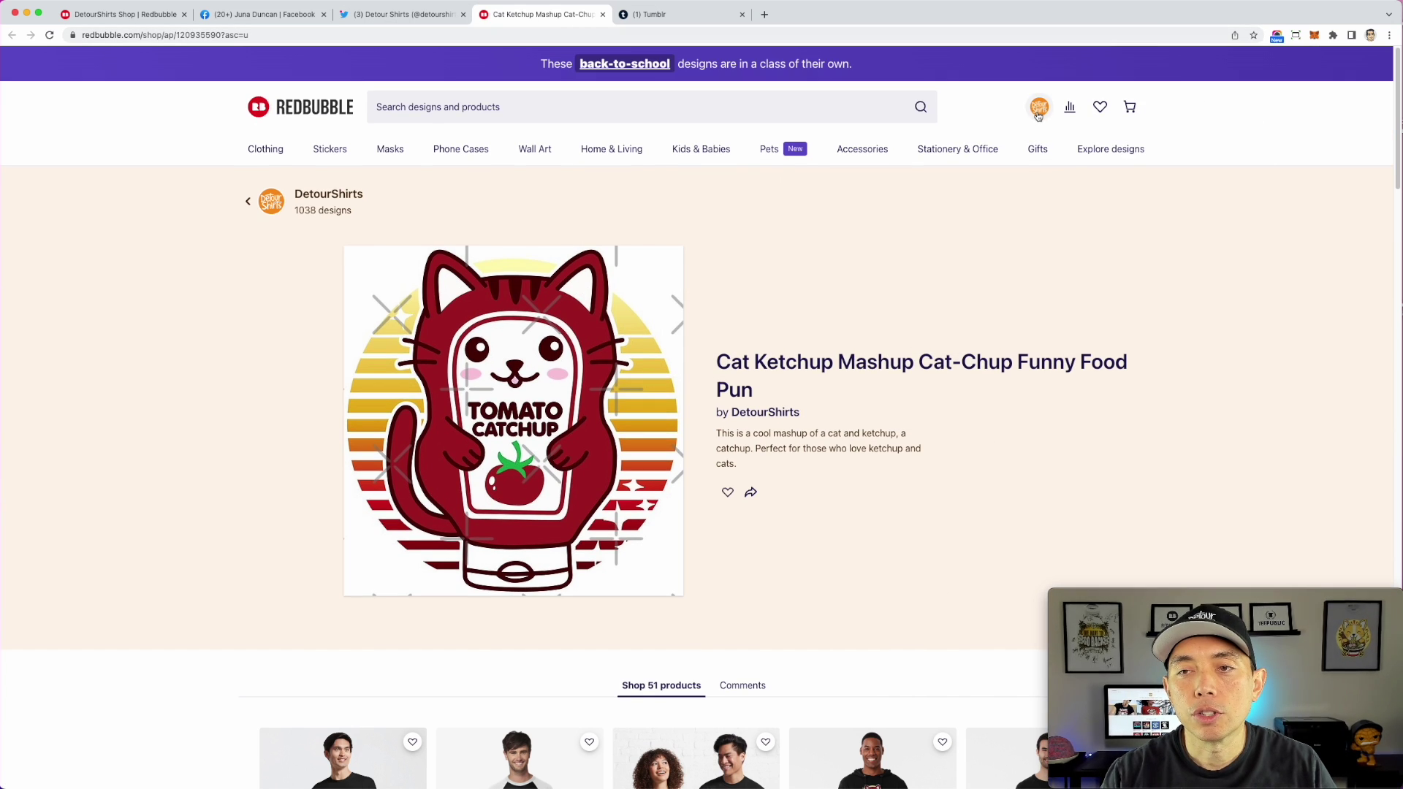
mouse_move(1039, 107)
left_click(987, 234)
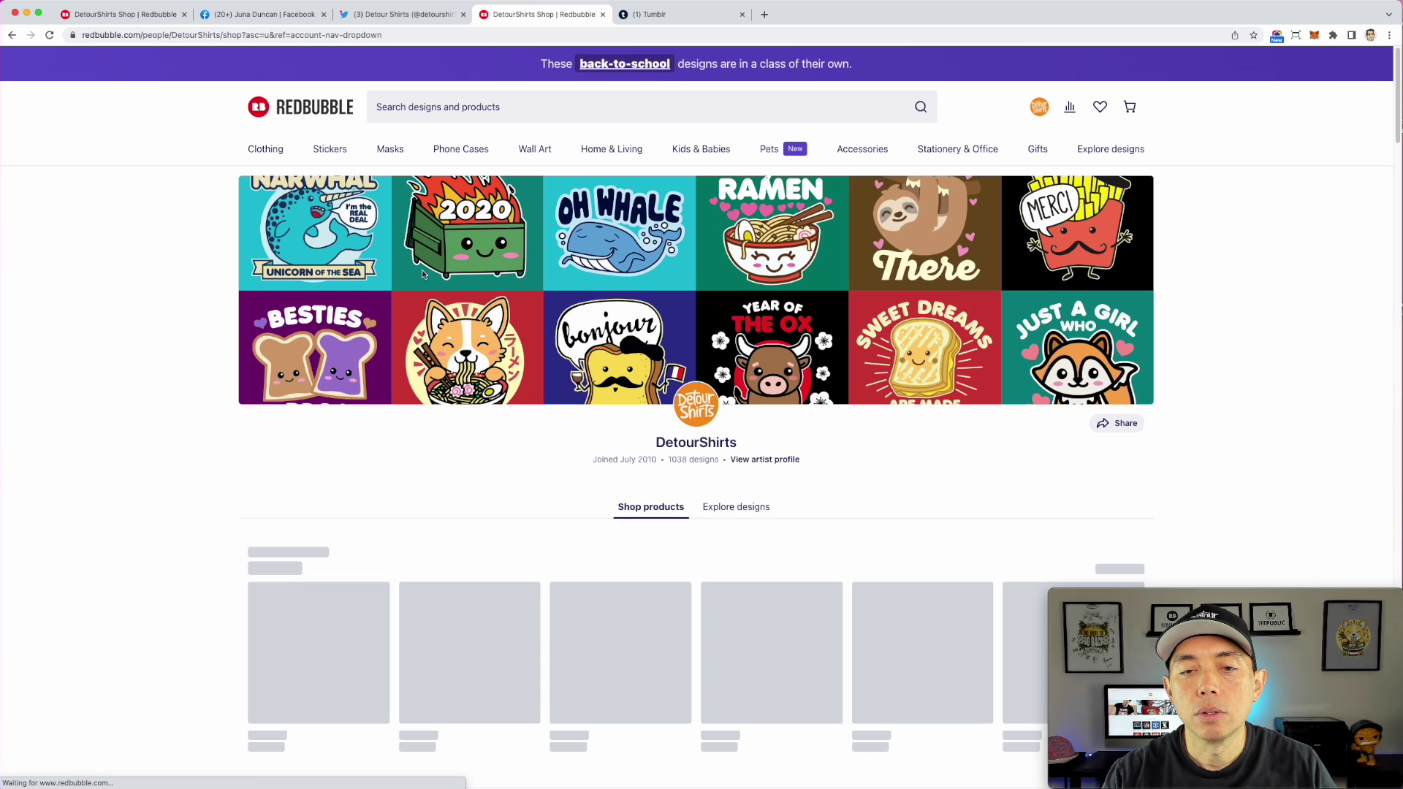
scroll(439, 285, "down", 3)
scroll(451, 292, "up", 3)
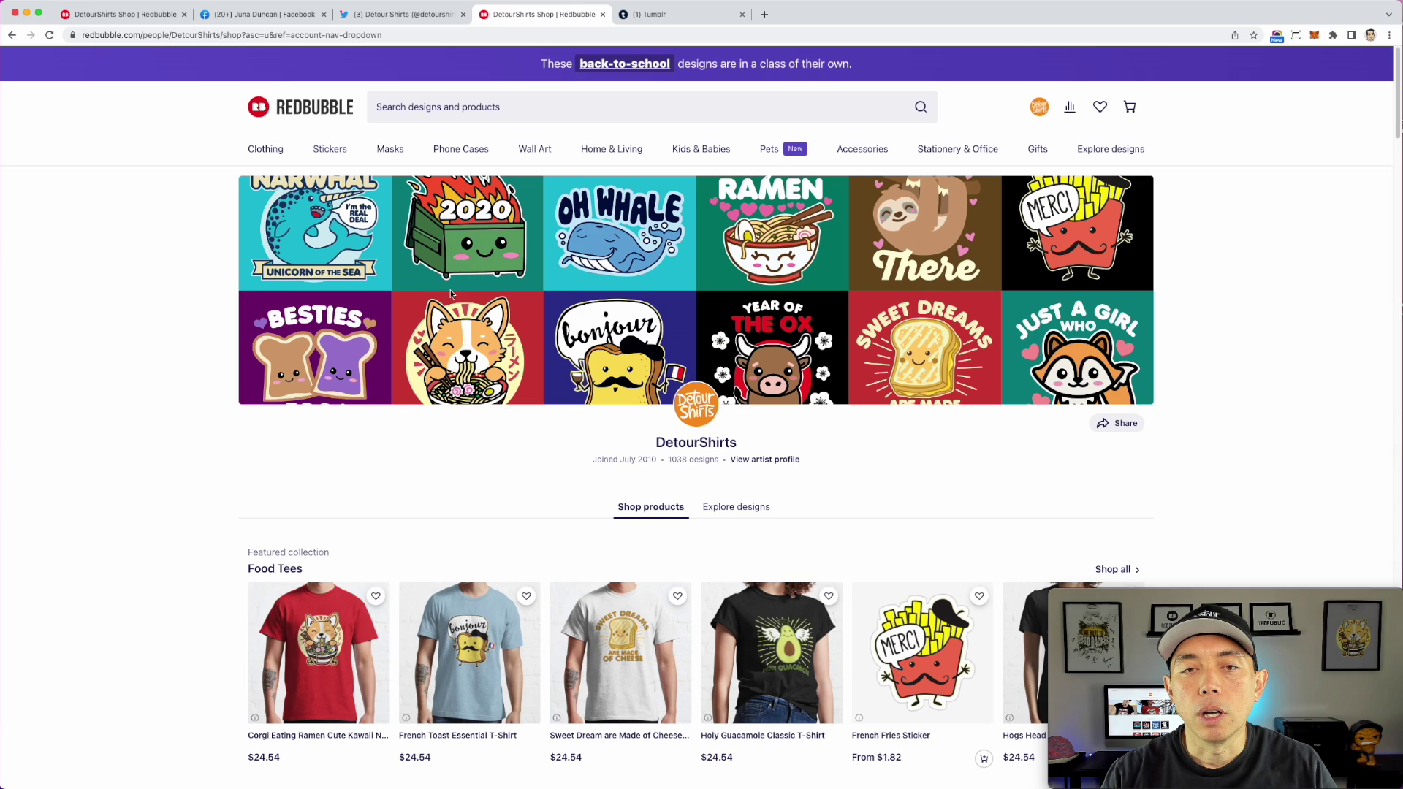
scroll(576, 398, "down", 8)
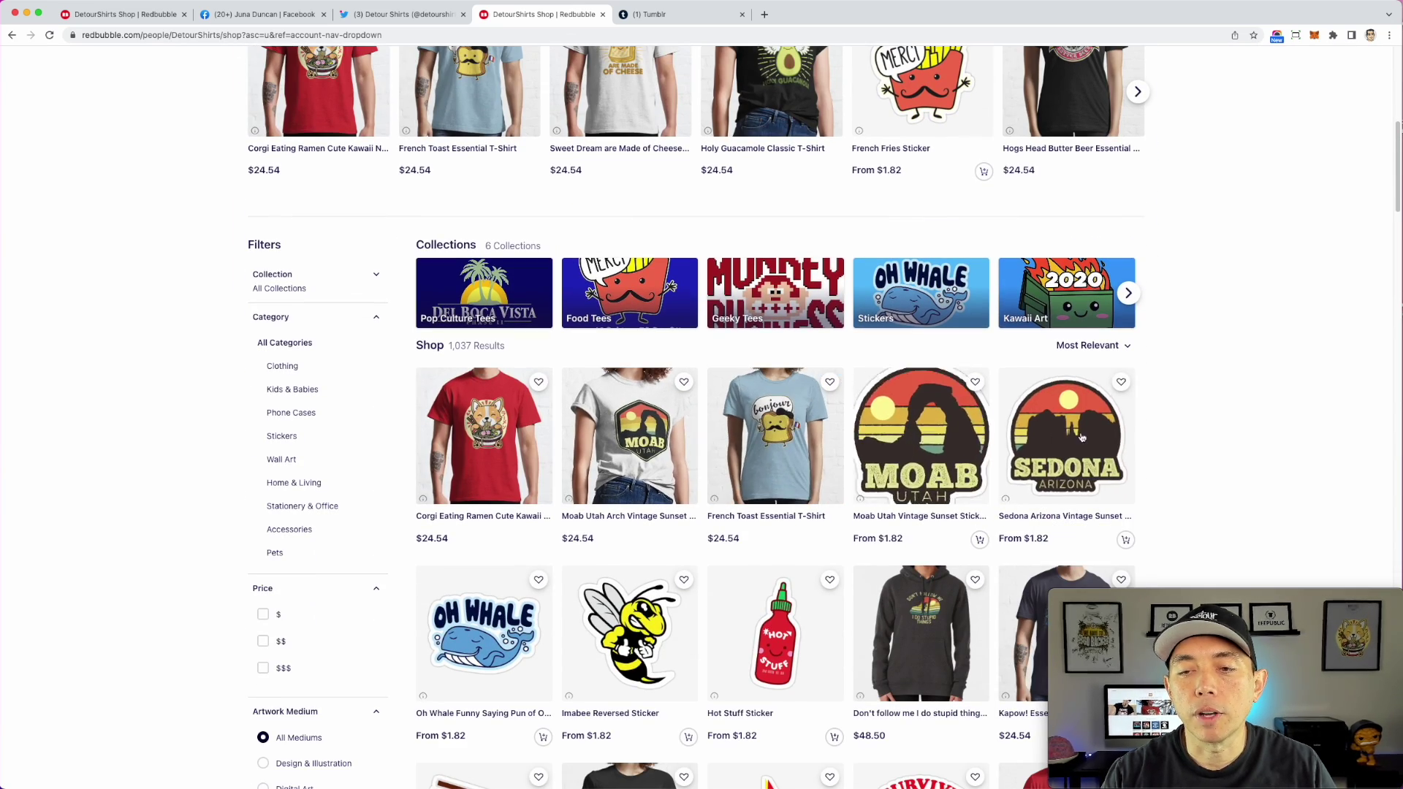
scroll(1077, 436, "down", 5)
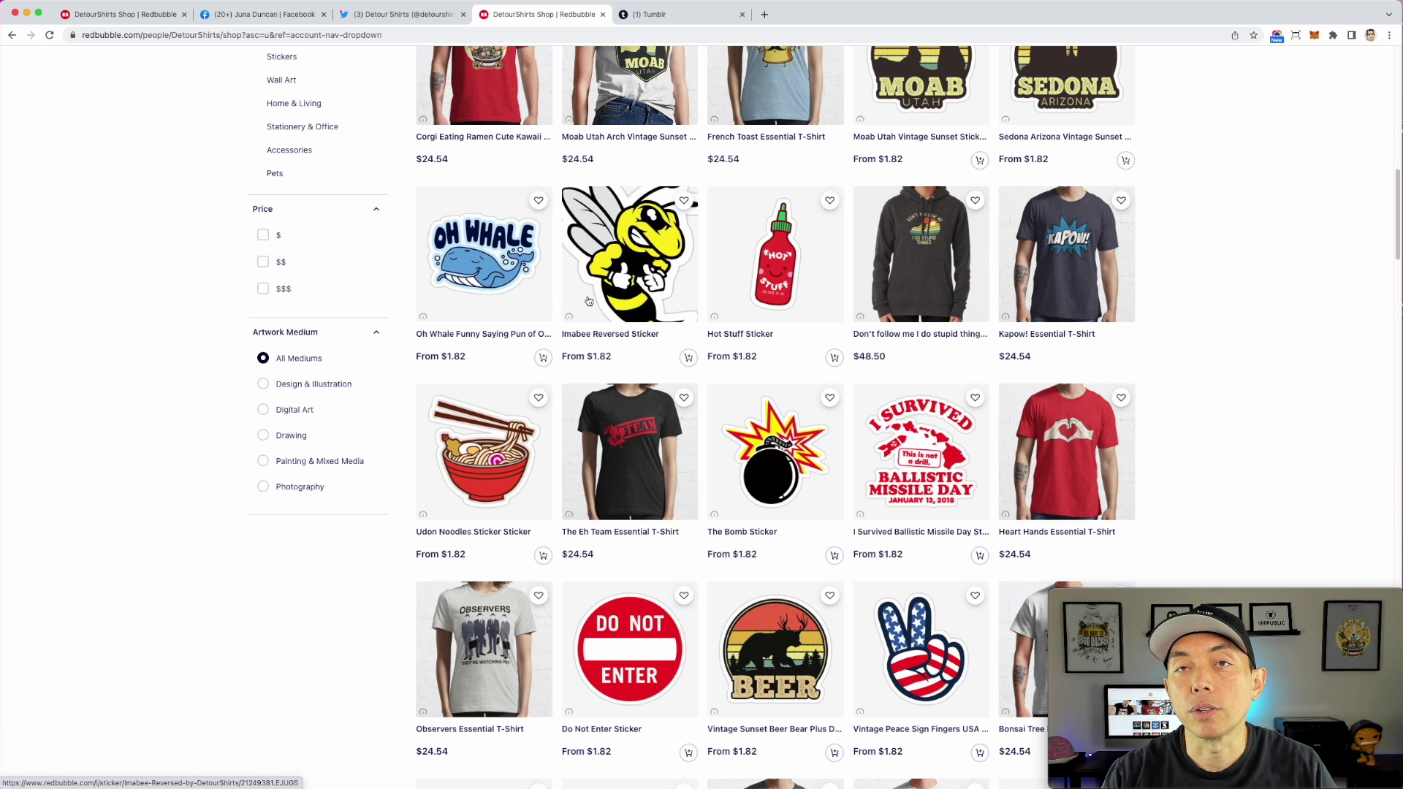
scroll(589, 289, "up", 8)
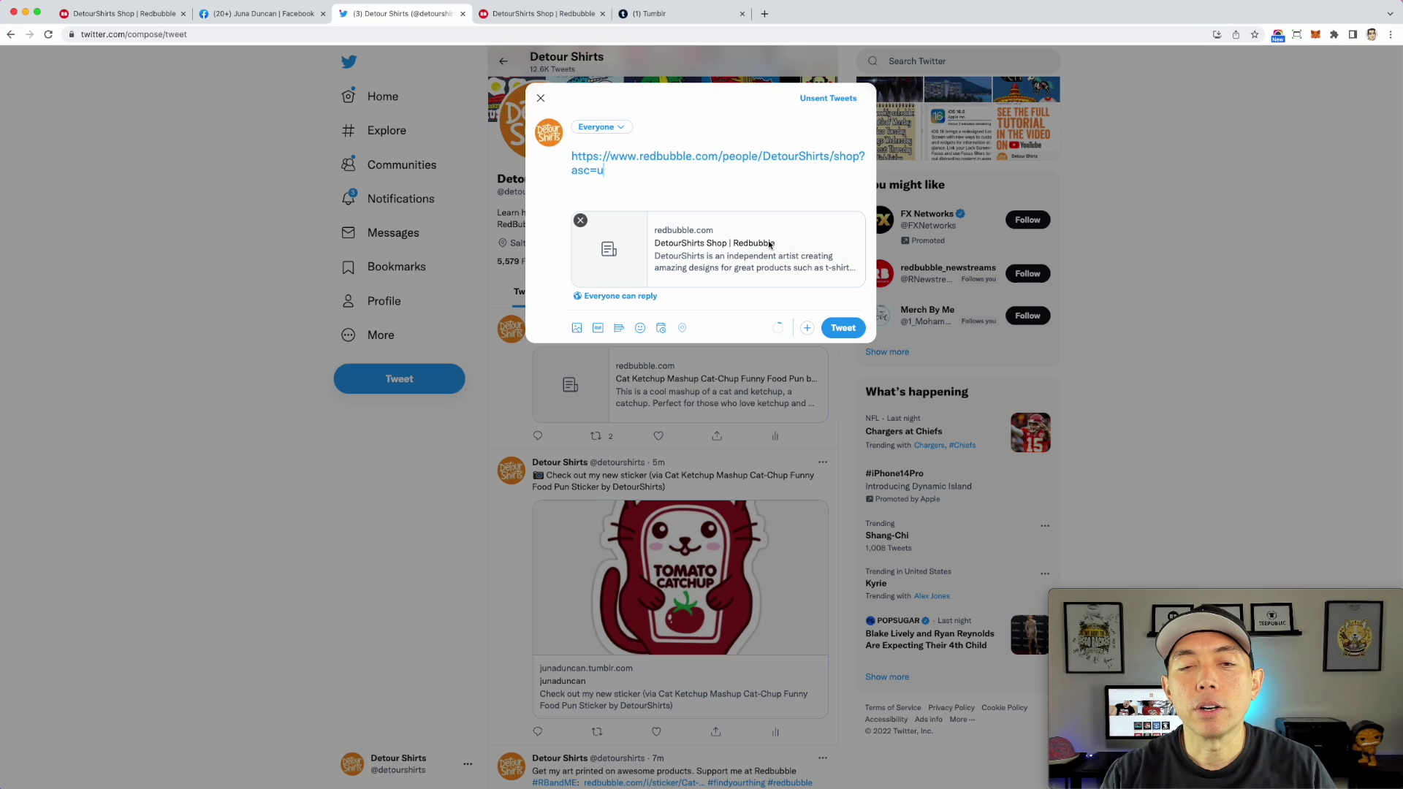
Publish the tweet containing the DetourShirts shop link and open that link from the profile
left_click(848, 328)
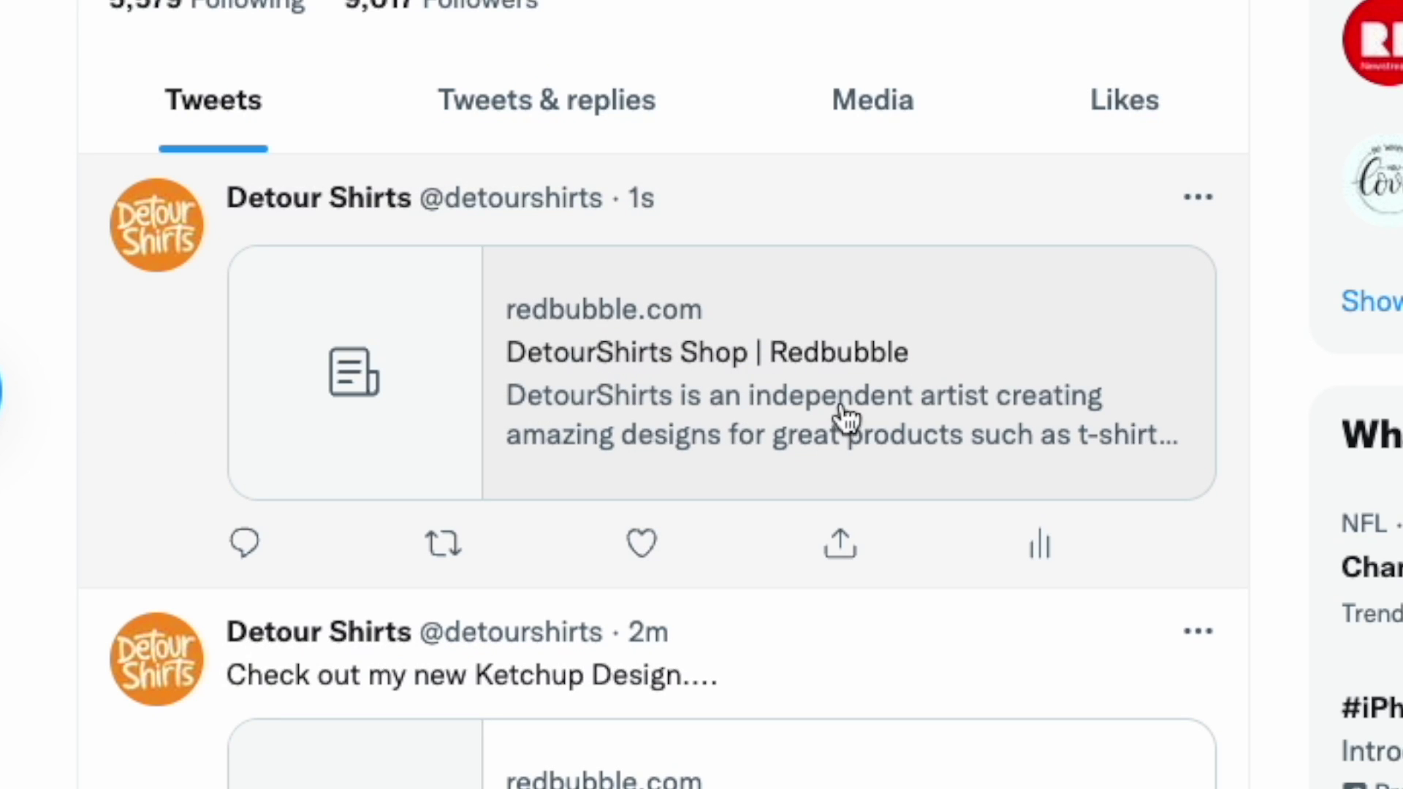
left_click(723, 363)
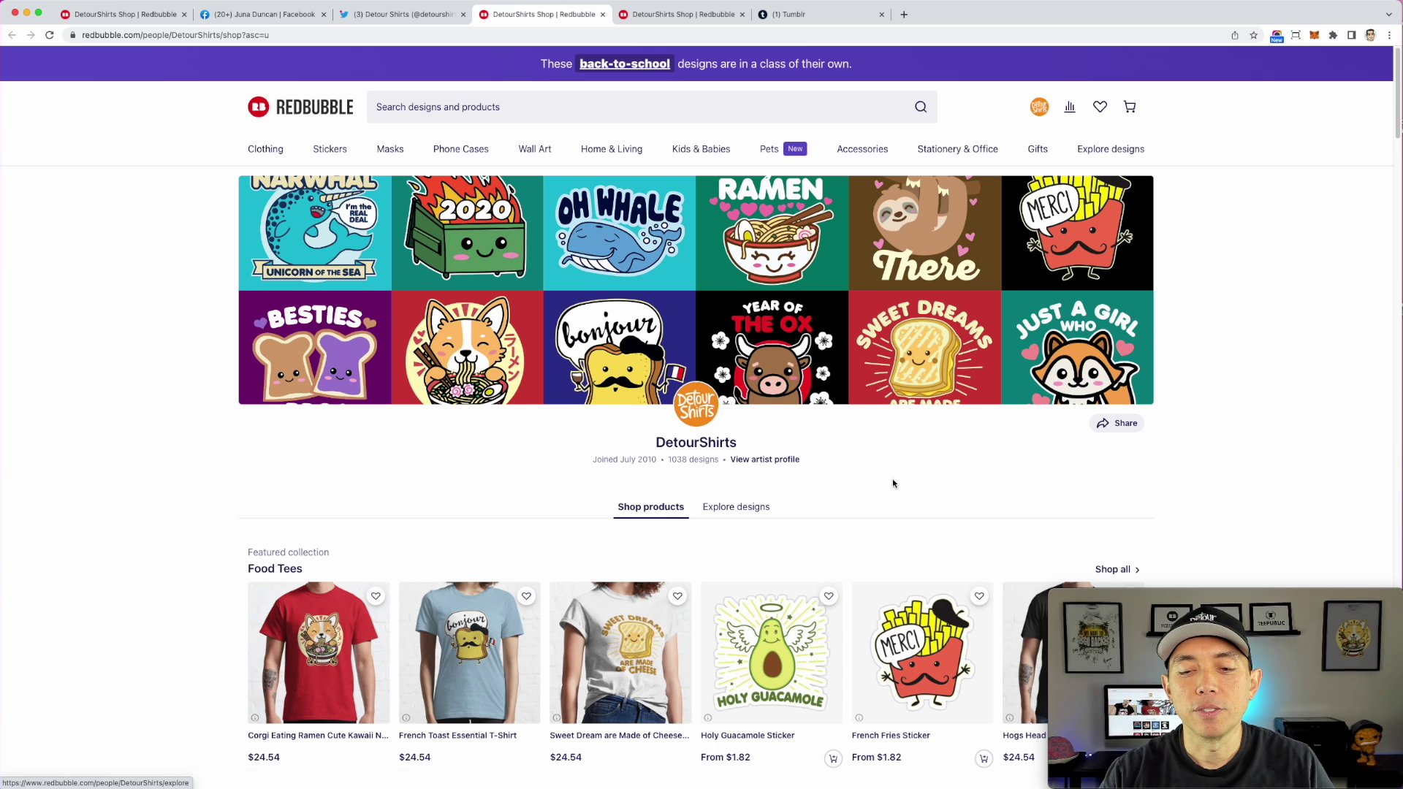
Examine the linked DetourShirts shop page, including its banner, featured Food Tees, collections and product listing
scroll(893, 479, "down", 2)
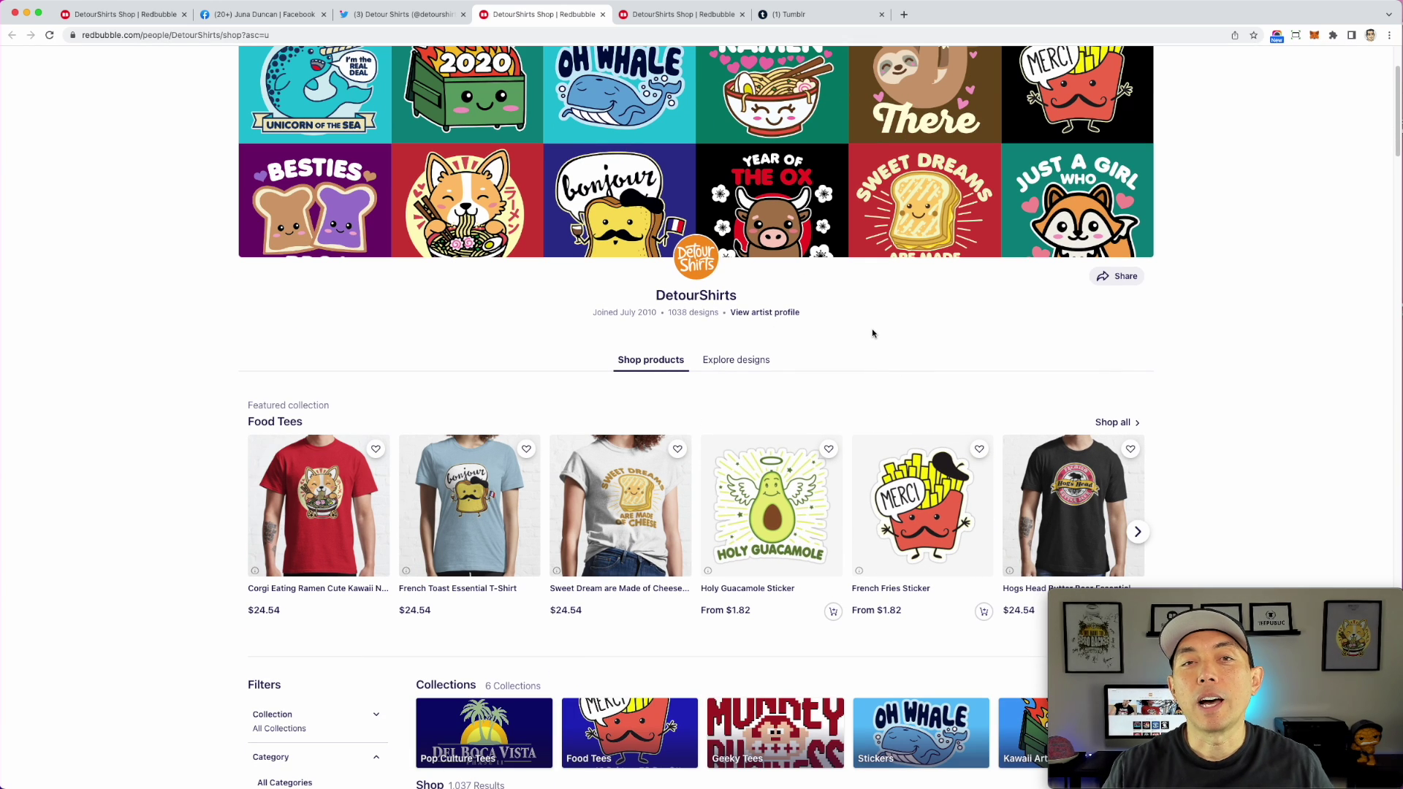
scroll(1036, 322, "down", 3)
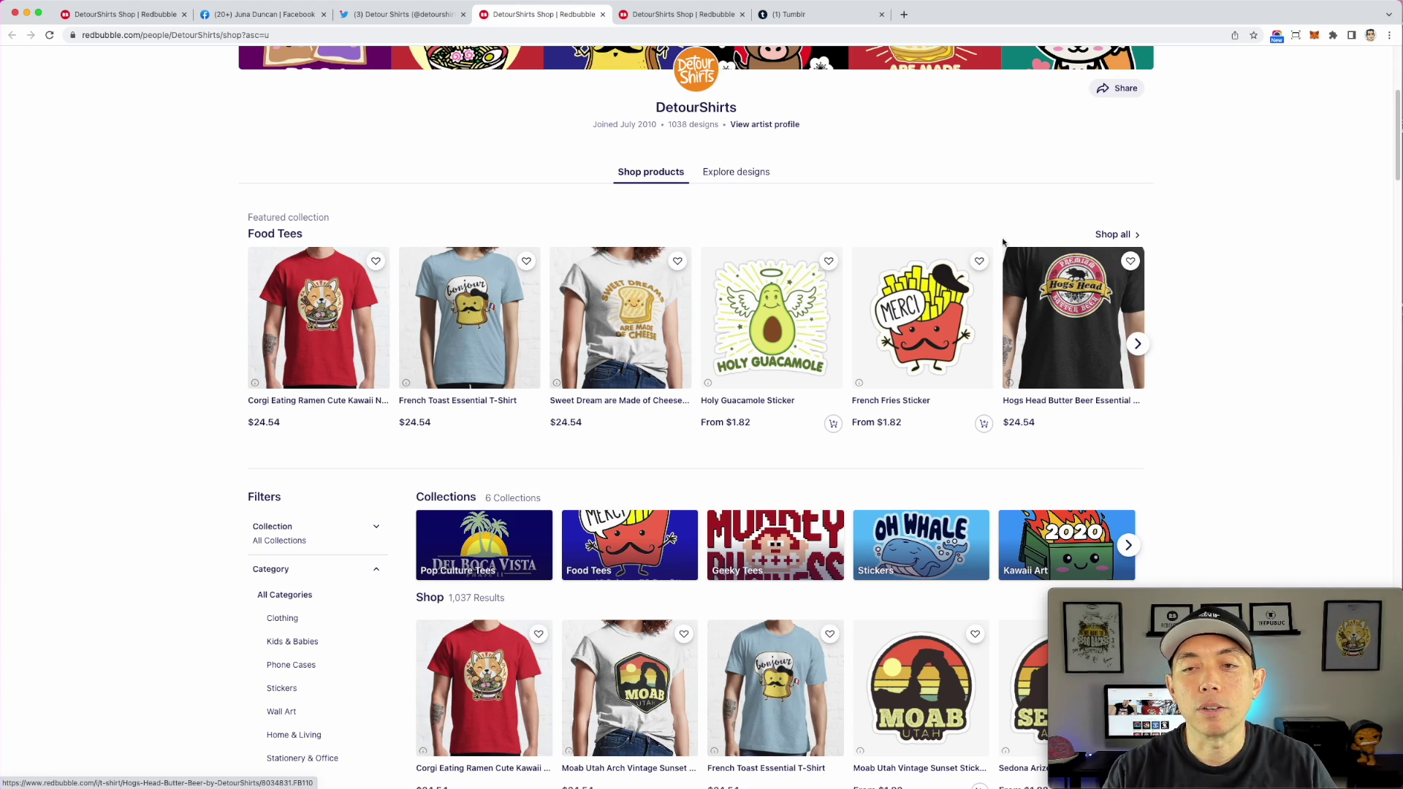
scroll(1003, 242, "down", 7)
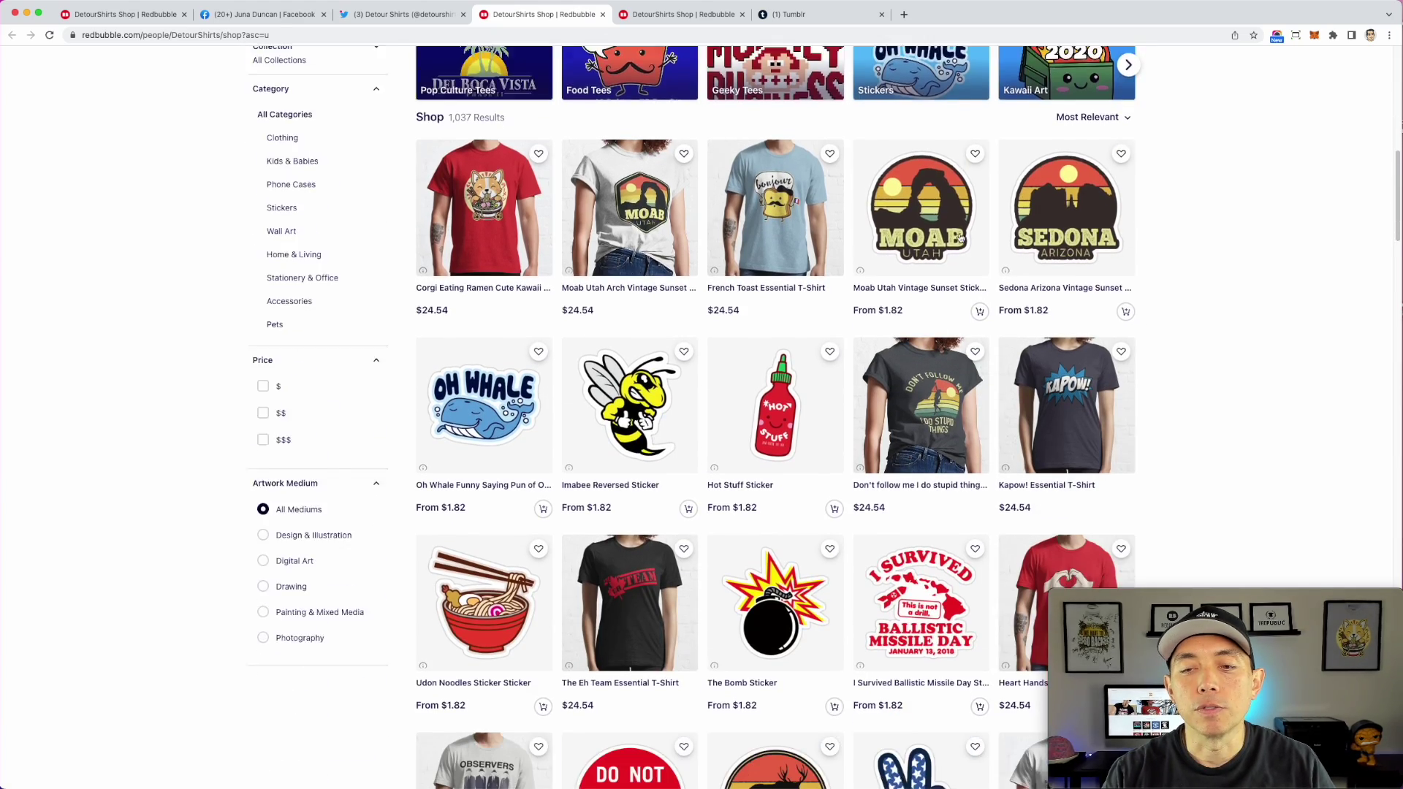
scroll(959, 239, "down", 1)
scroll(959, 238, "up", 6)
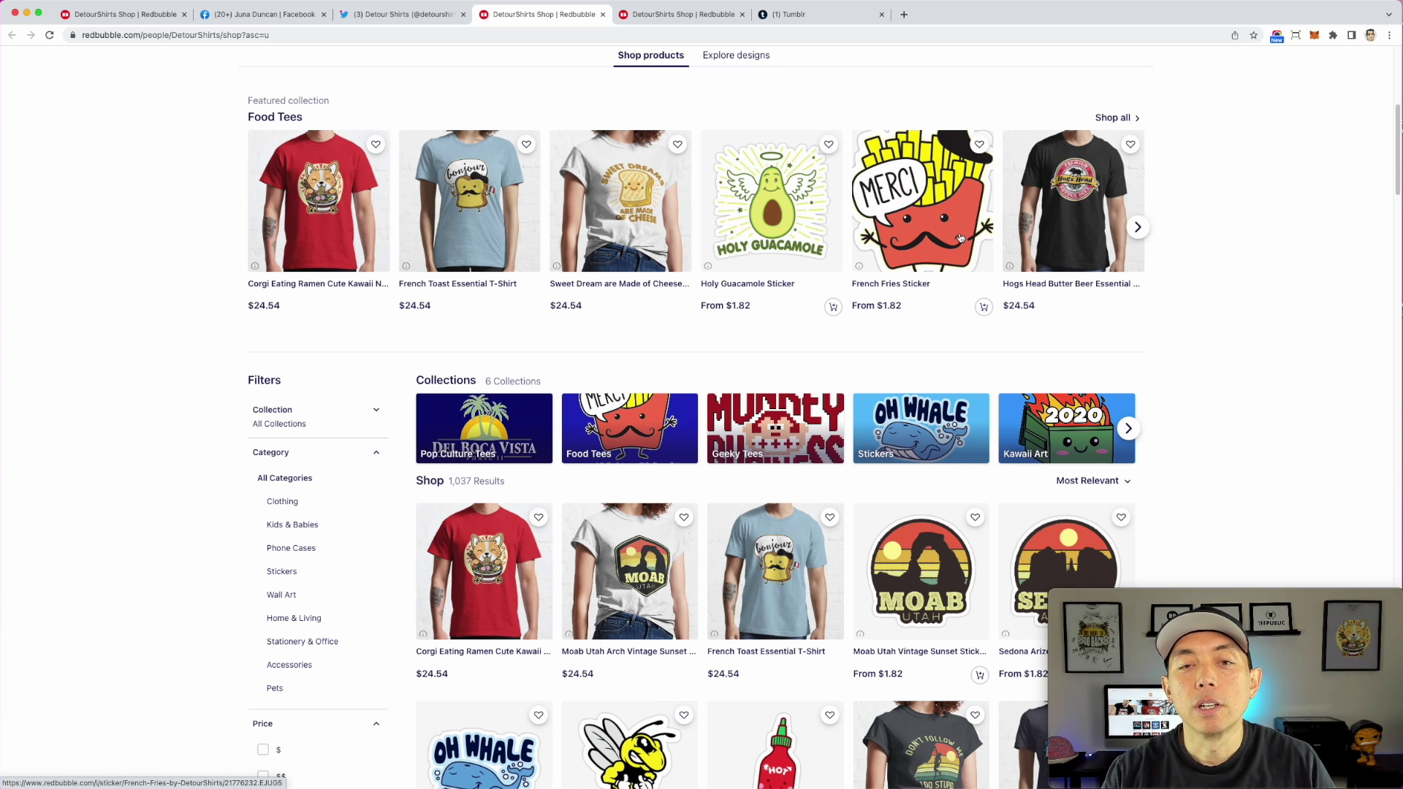
scroll(960, 237, "up", 6)
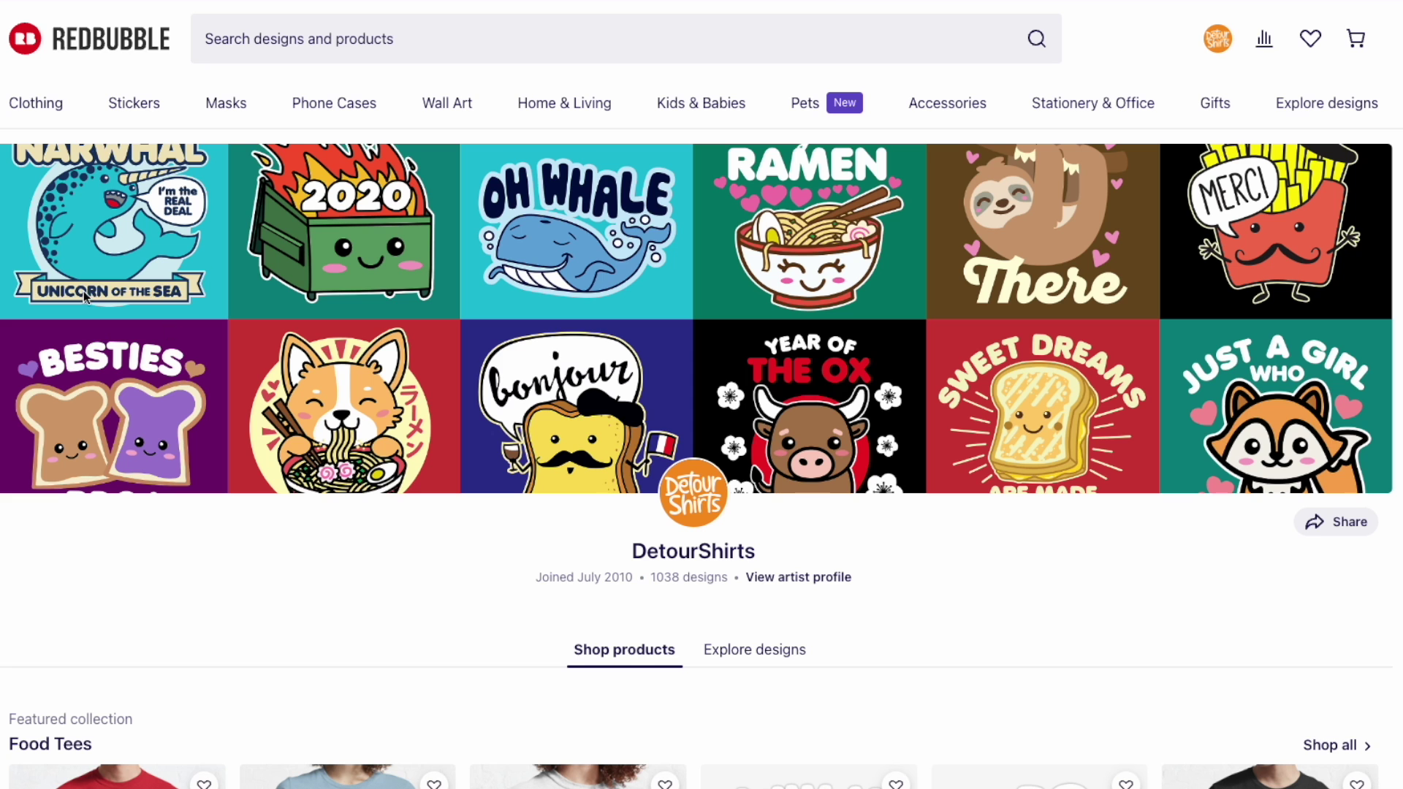
scroll(854, 277, "down", 1)
scroll(500, 380, "down", 4)
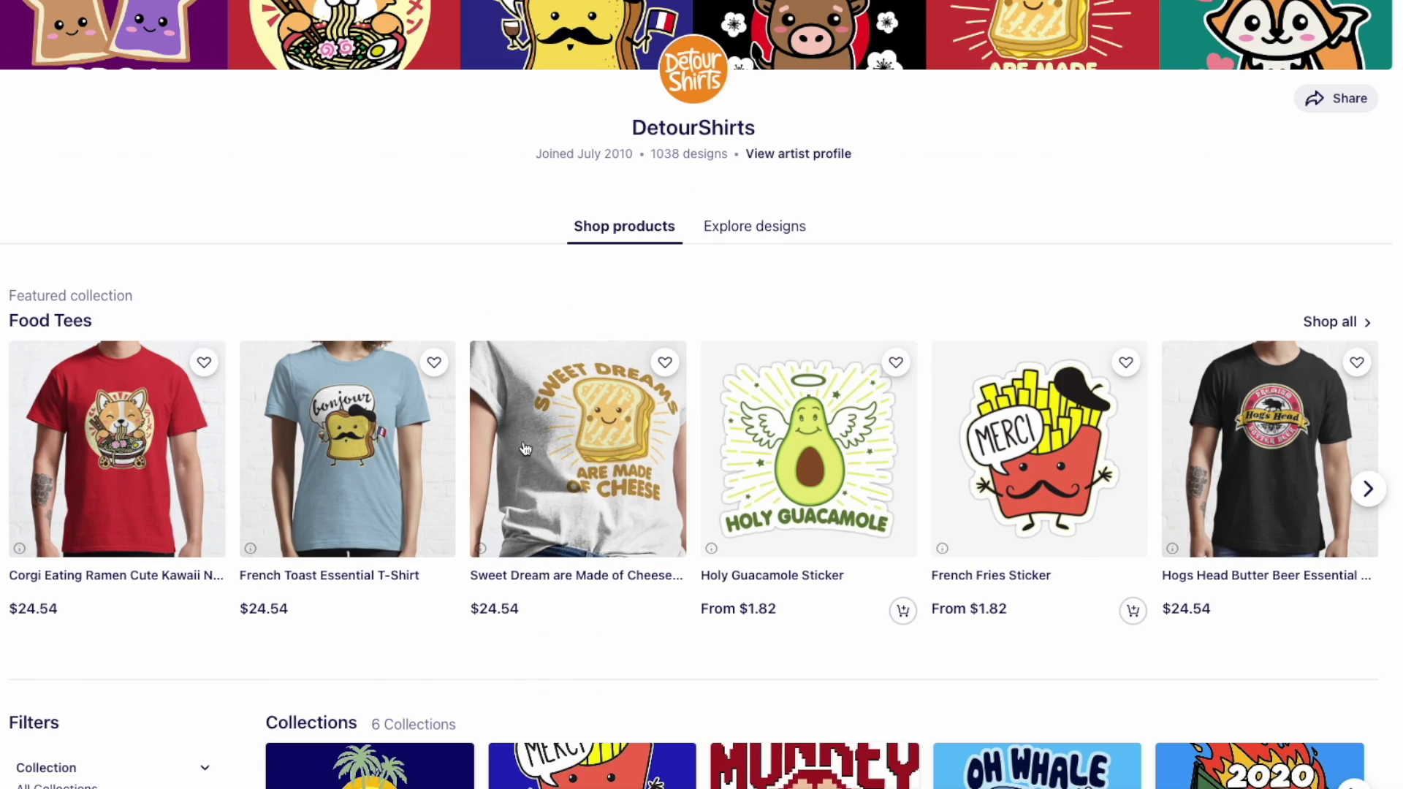
Look through the DetourShirts shop's collections and product listing, and return to the shop banner
scroll(525, 448, "down", 3)
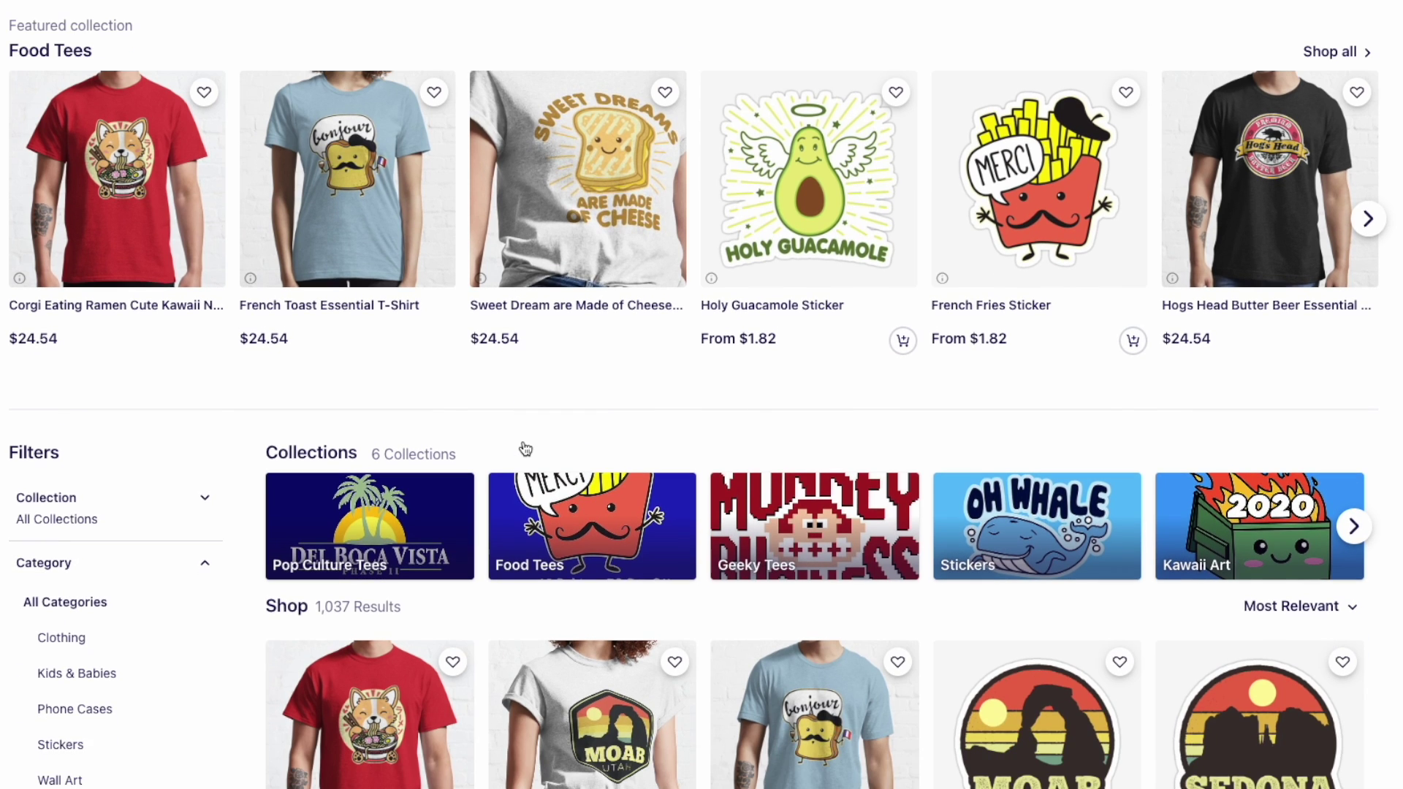
scroll(620, 406, "down", 5)
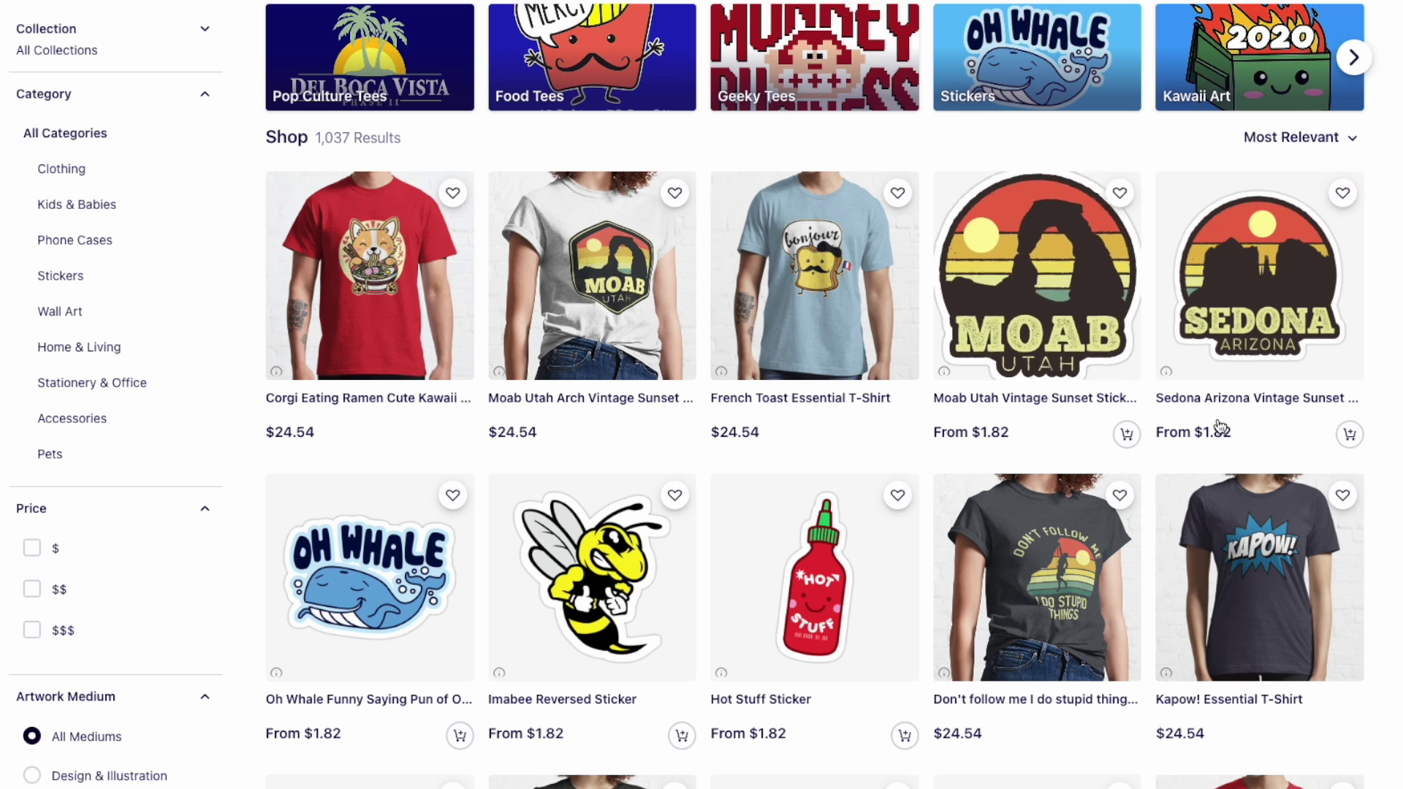
scroll(1217, 430, "down", 1)
scroll(1217, 430, "up", 1)
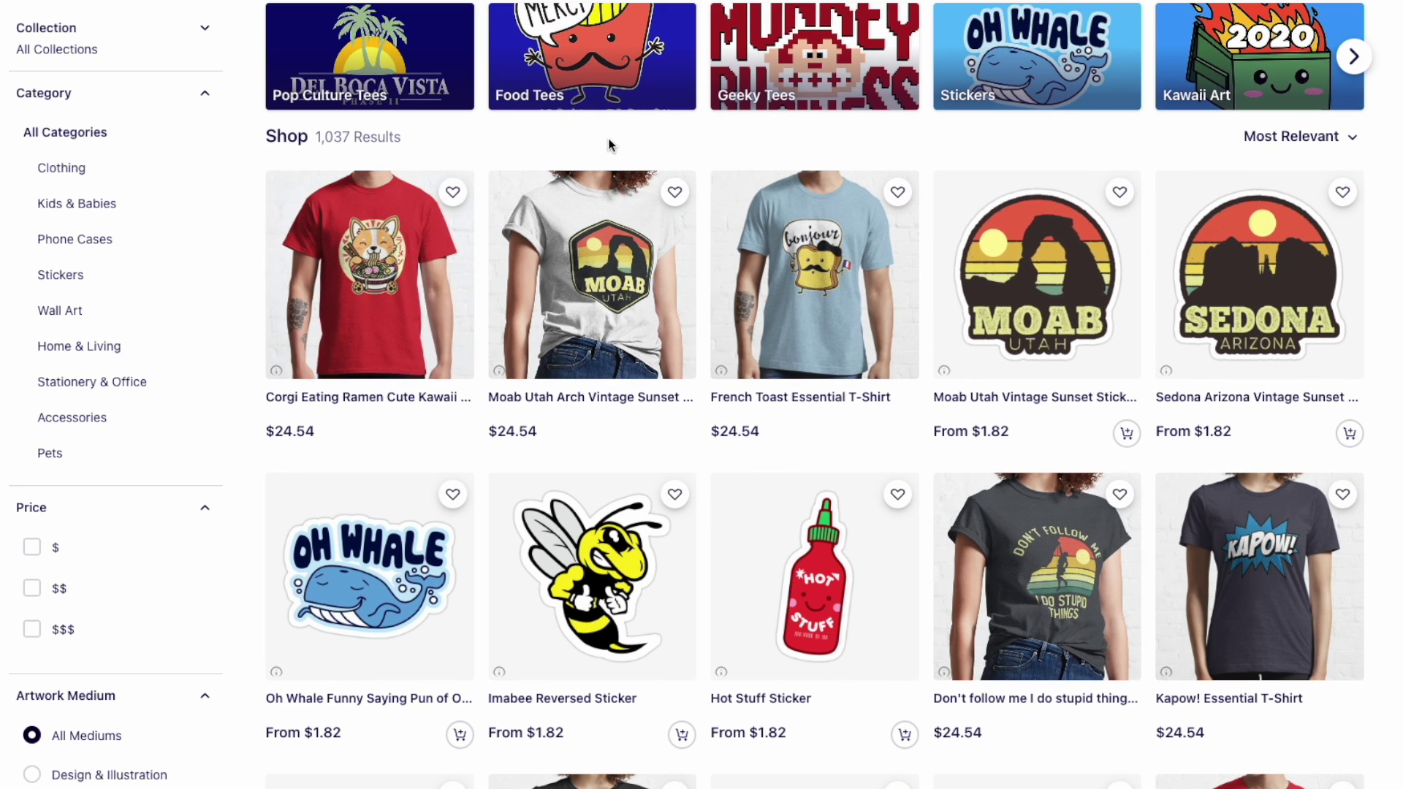
scroll(176, 407, "up", 4)
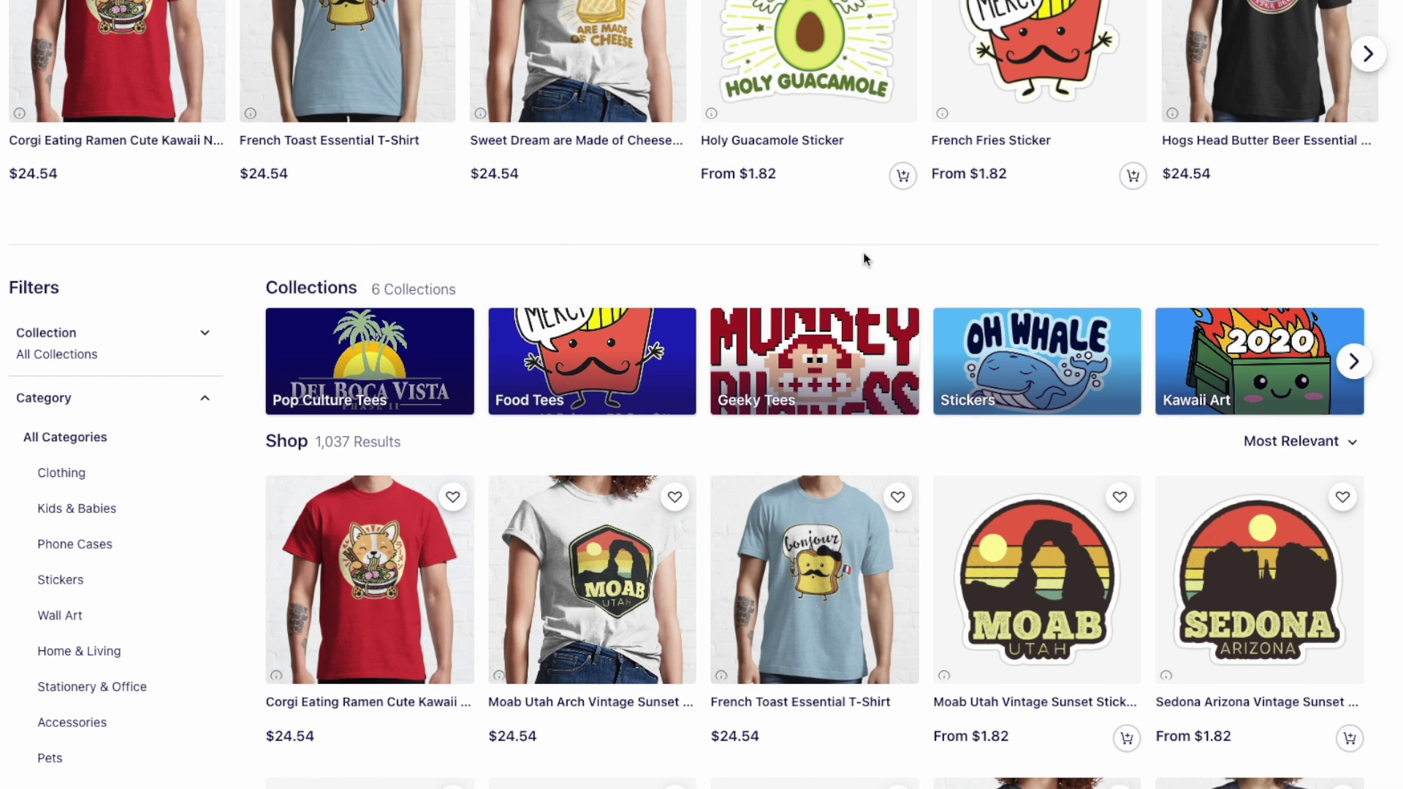
scroll(477, 287, "up", 5)
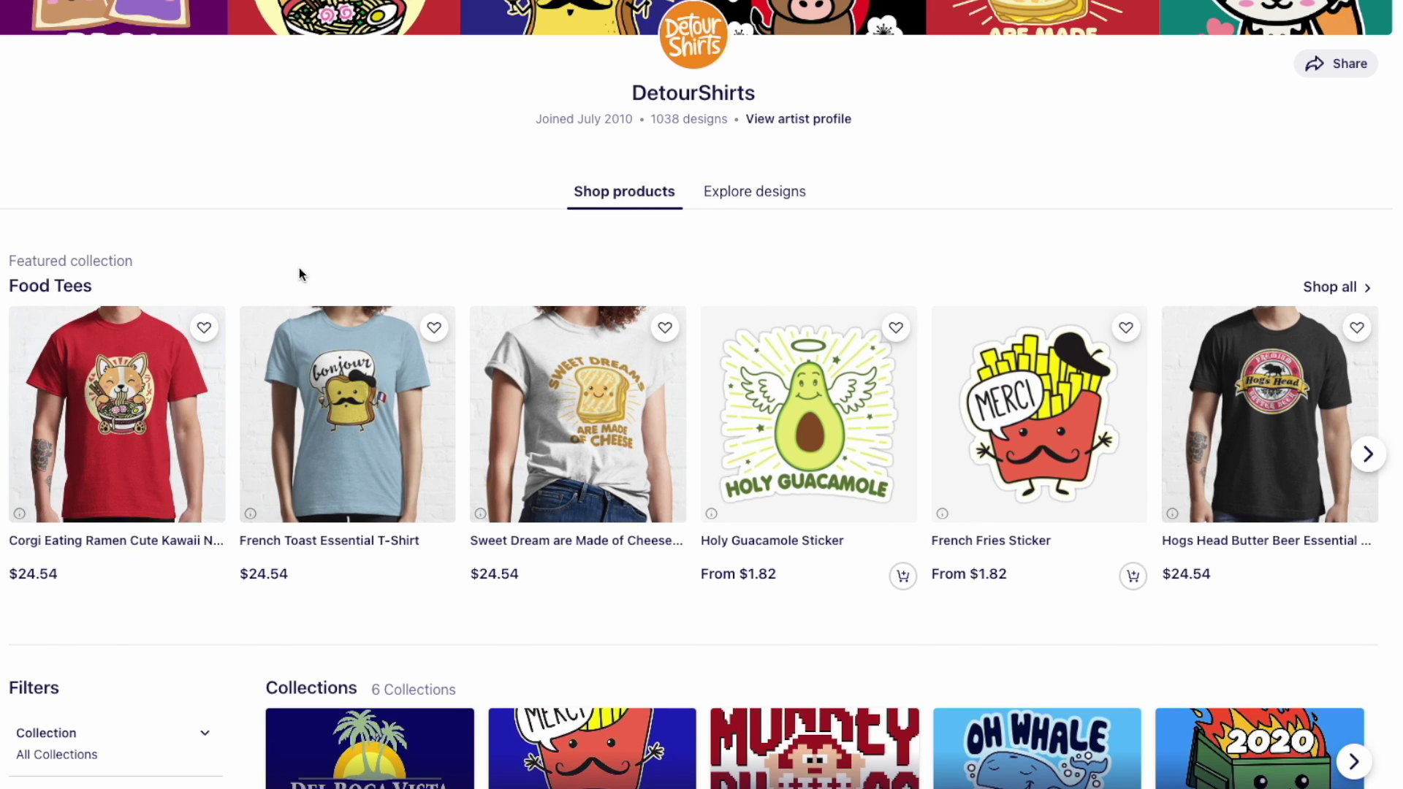
scroll(333, 402, "up", 2)
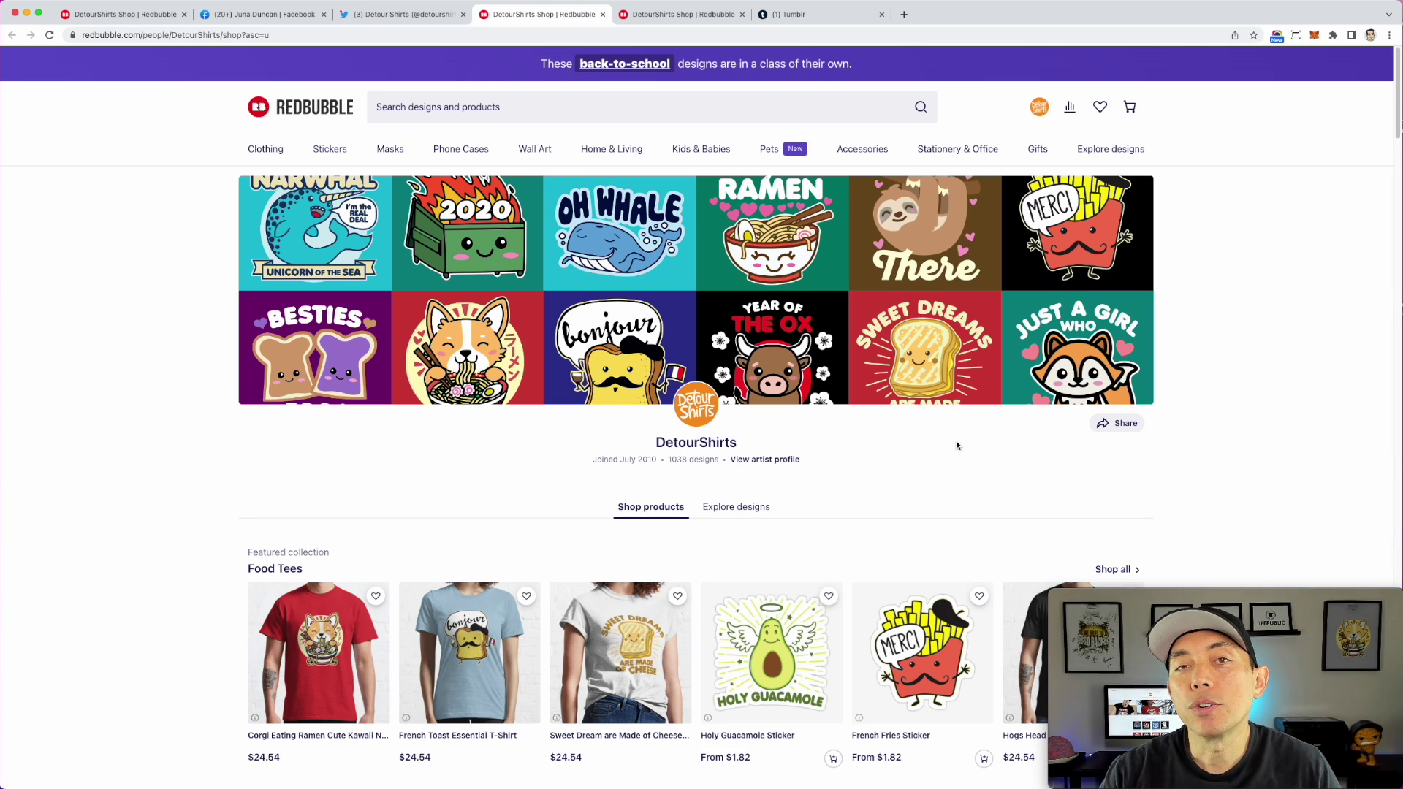
Open the Redbubble artist dashboard and review the earnings summary and the earnings by artwork and product
left_click(1040, 106)
left_click(988, 210)
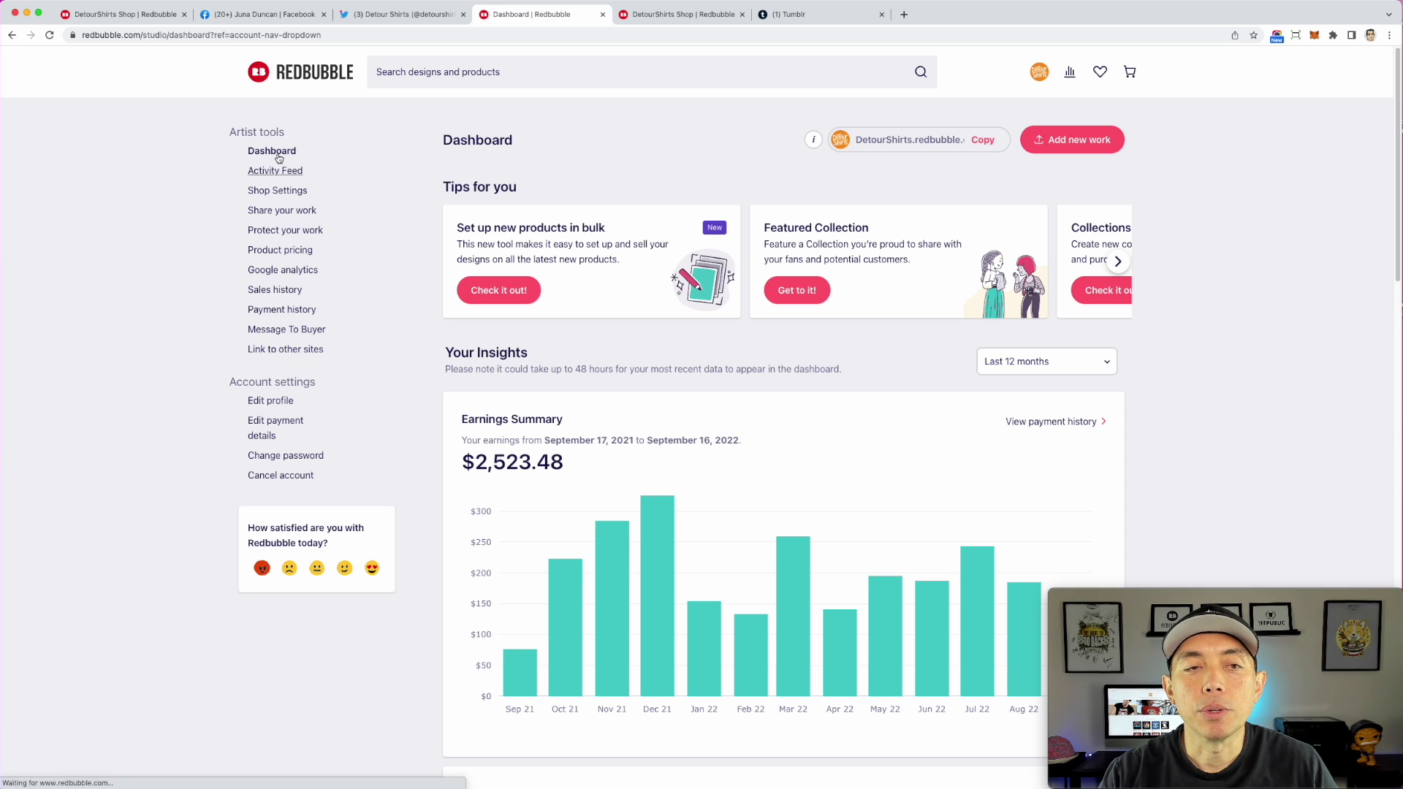
scroll(1228, 343, "down", 1)
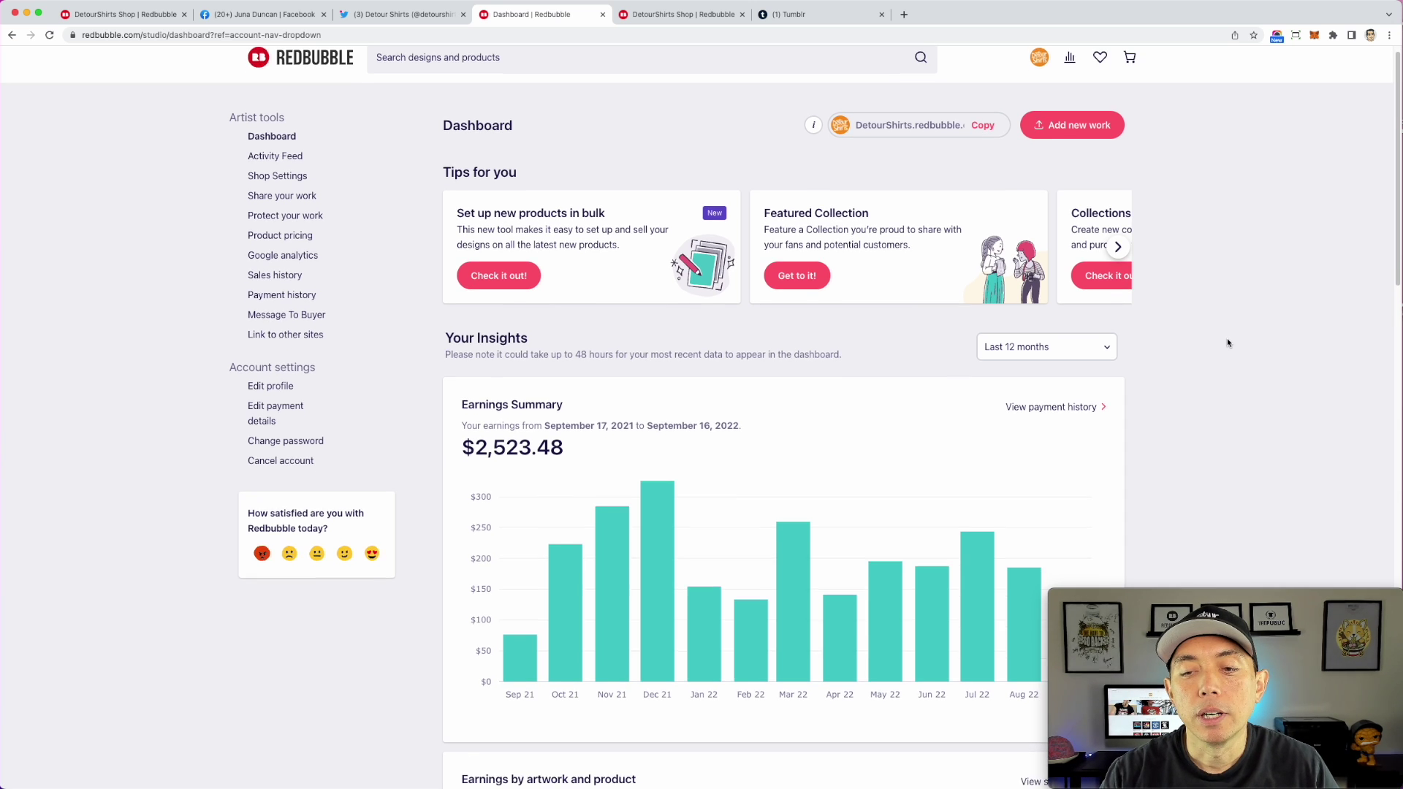
scroll(1228, 343, "down", 3)
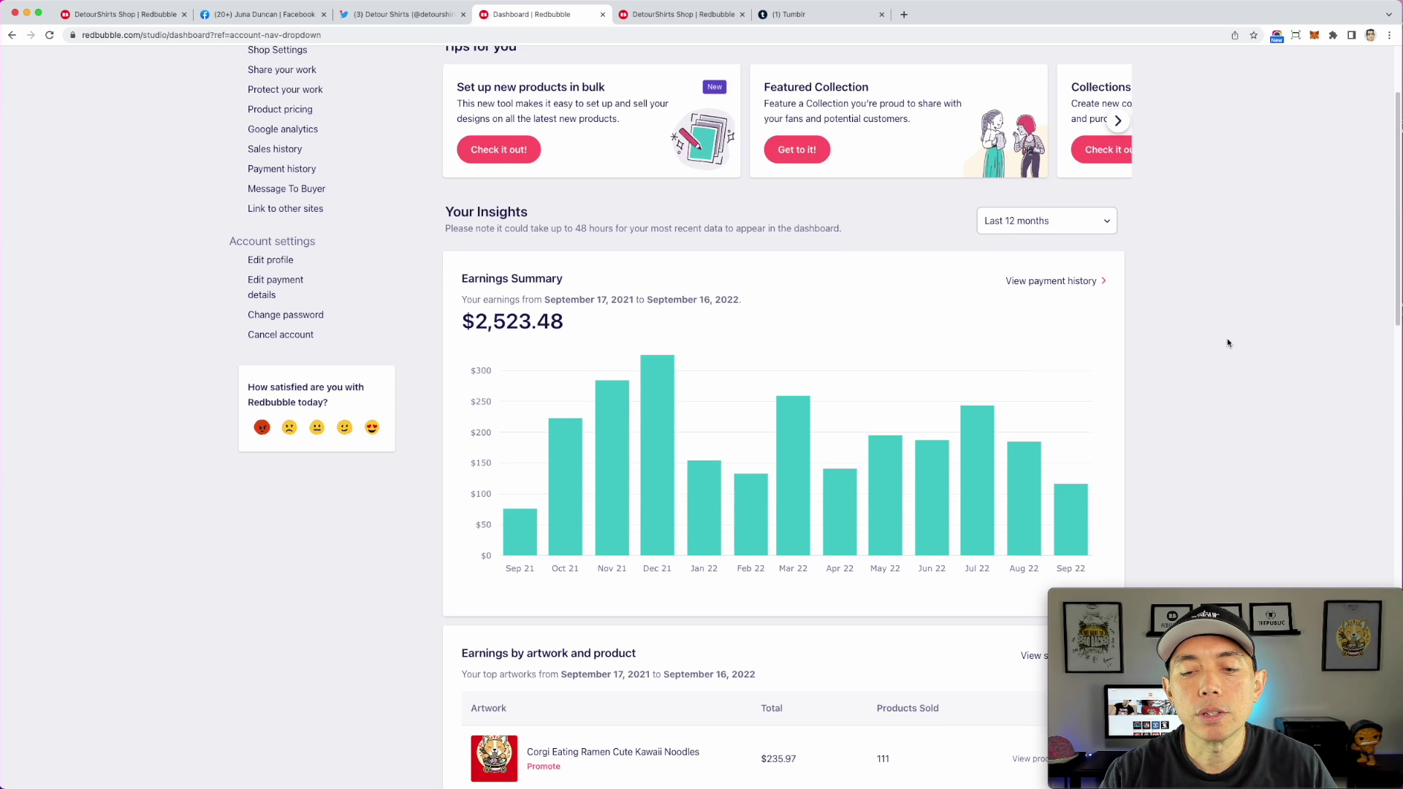
scroll(1229, 343, "down", 3)
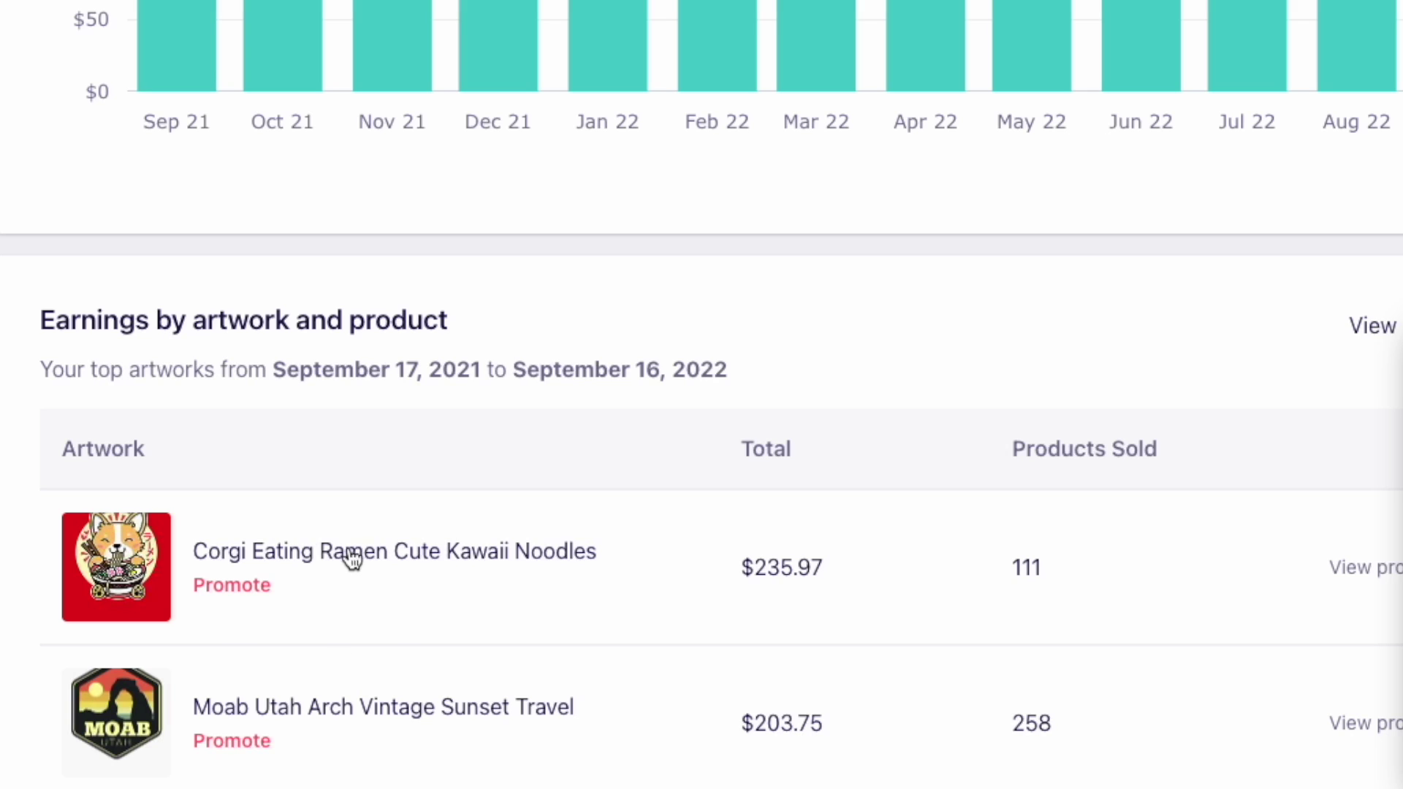
Open the promotion page for Corgi Eating Ramen Cute Kawaii Noodles and view its product images and the magnet's sharing options
left_click(248, 594)
scroll(900, 405, "down", 1)
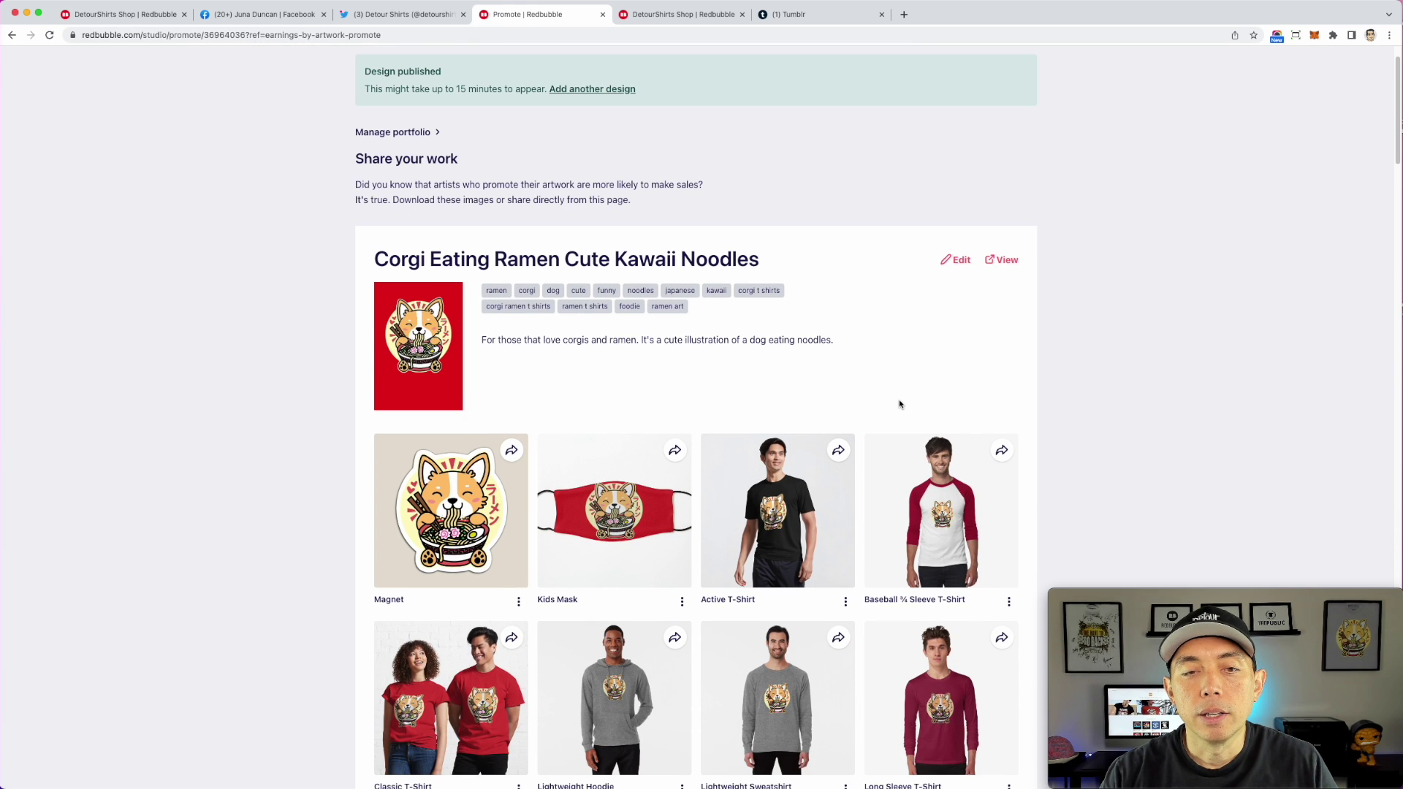
scroll(899, 404, "down", 3)
scroll(900, 404, "down", 1)
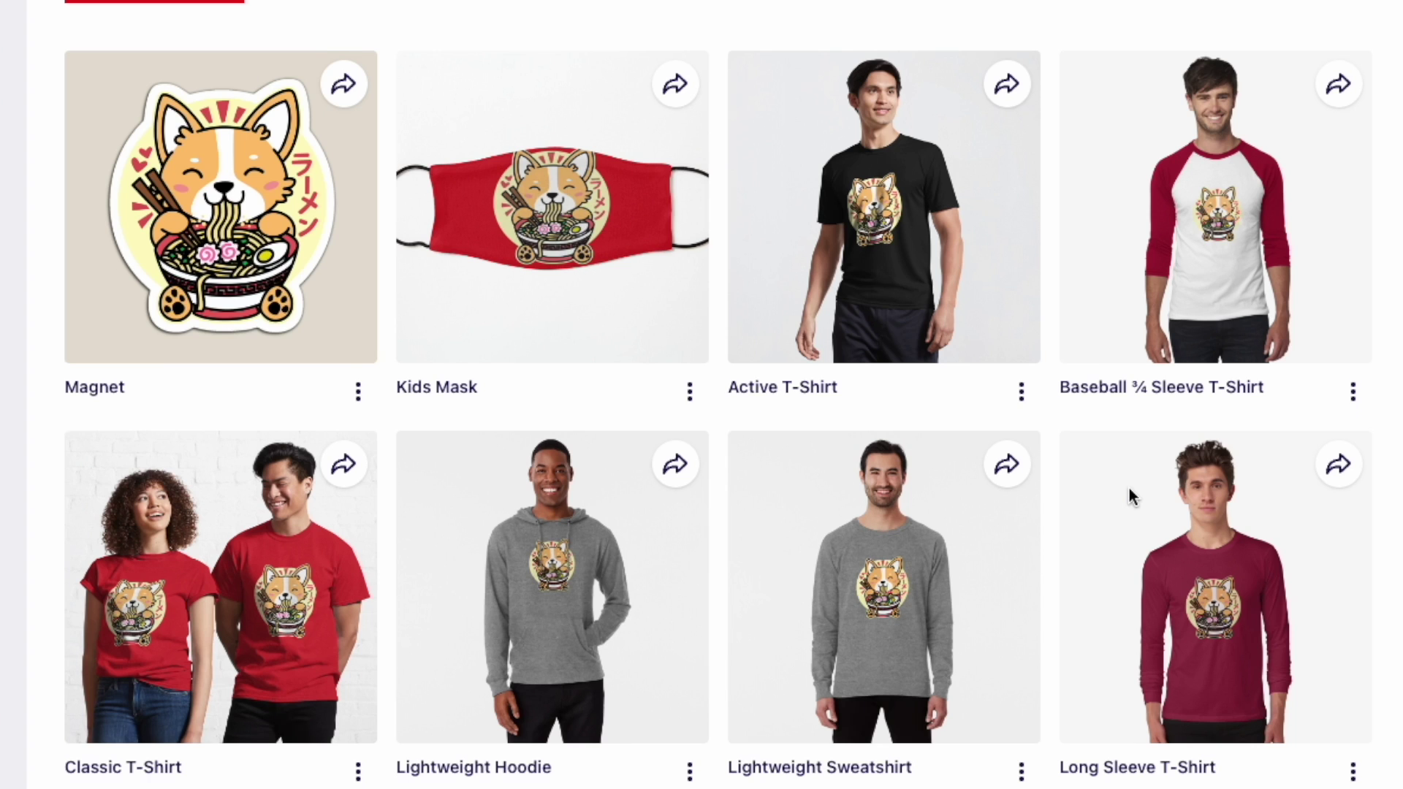
scroll(1129, 488, "up", 1)
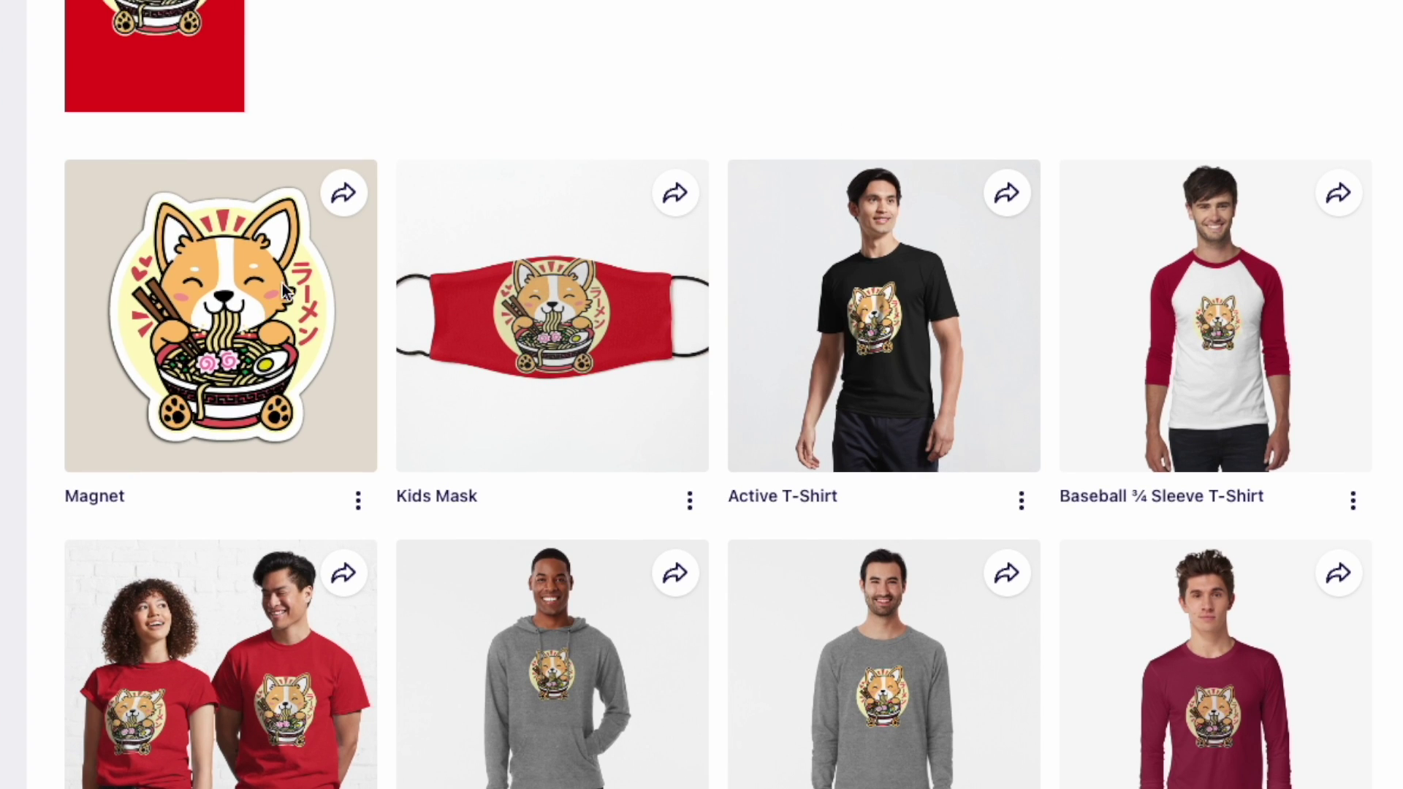
left_click(344, 197)
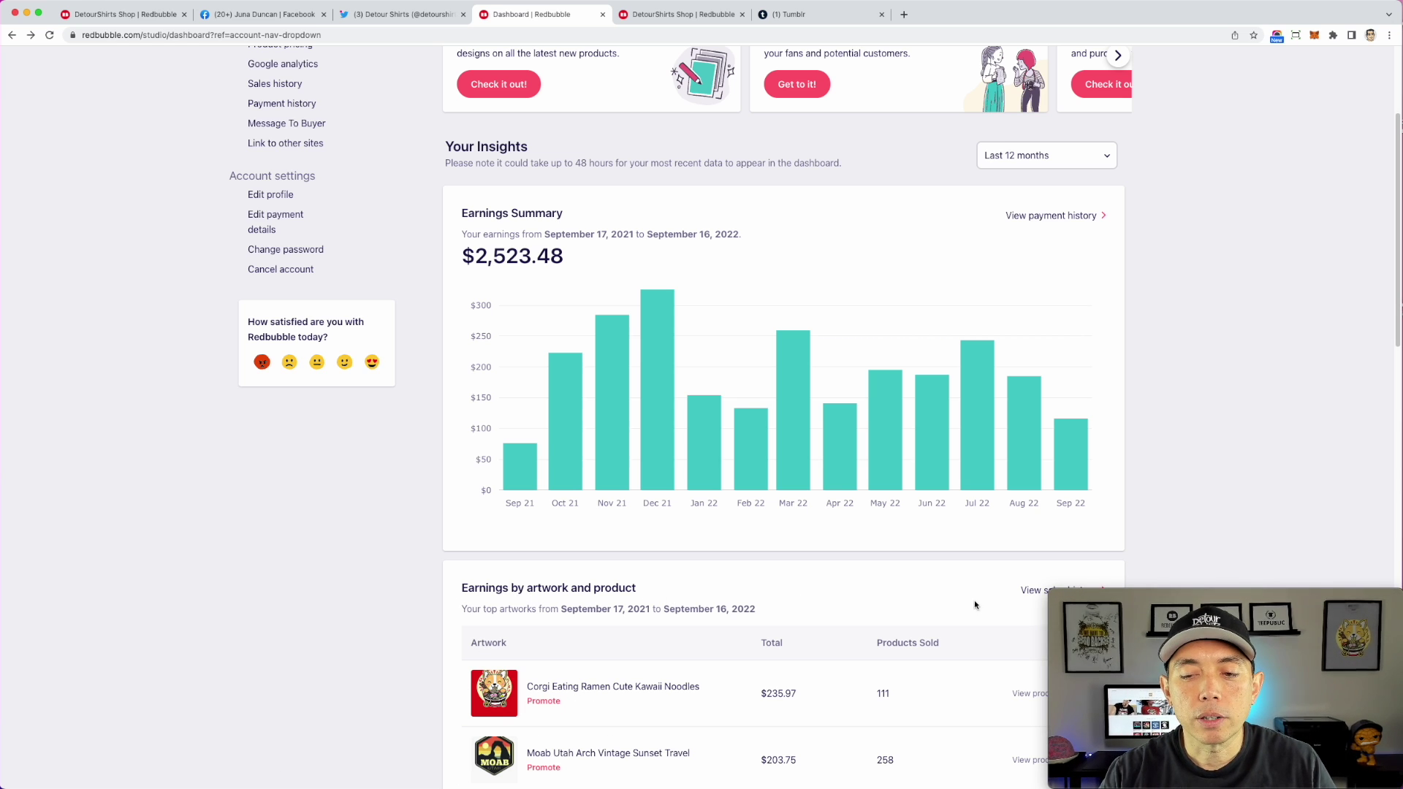
Set the dashboard insights period to Last 30 days
left_click(1094, 155)
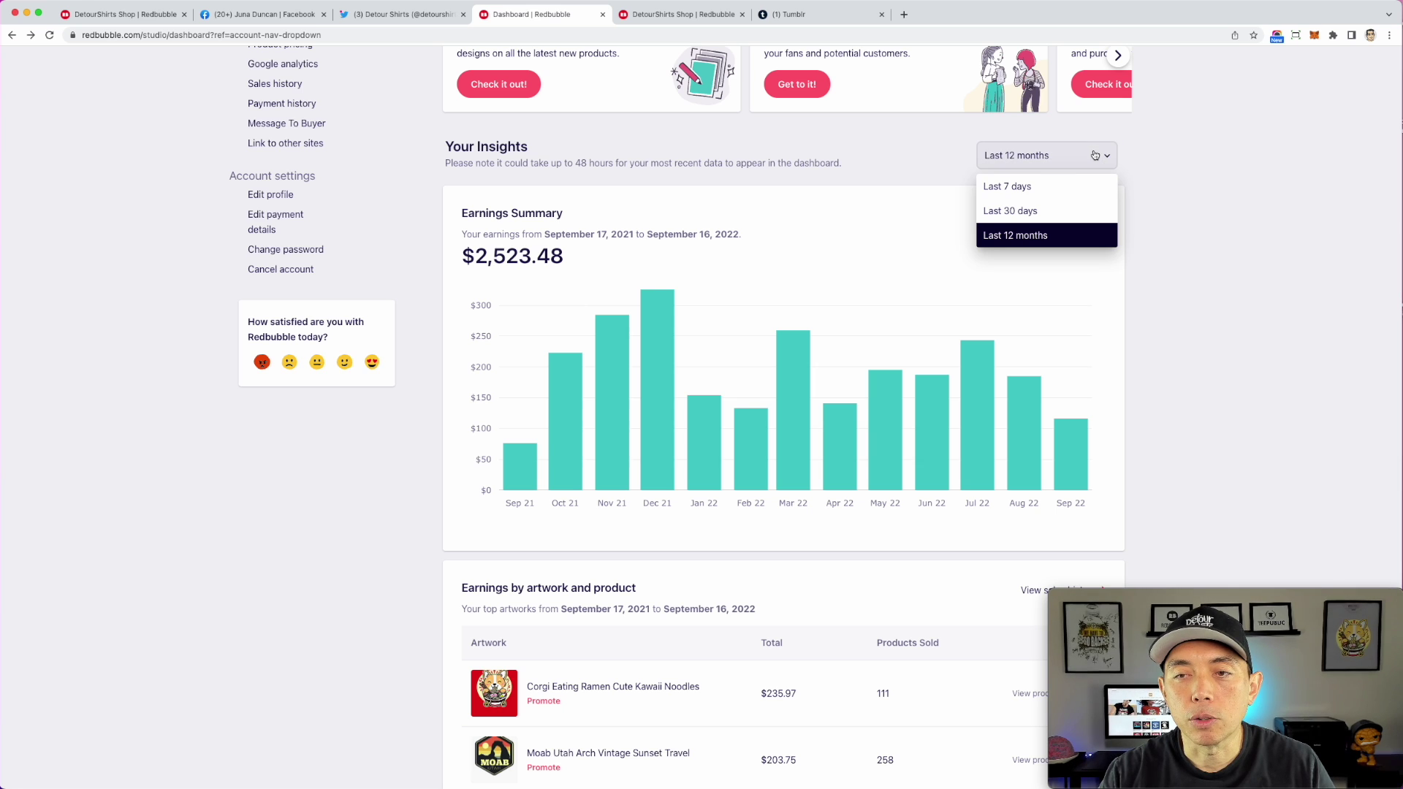
left_click(1041, 211)
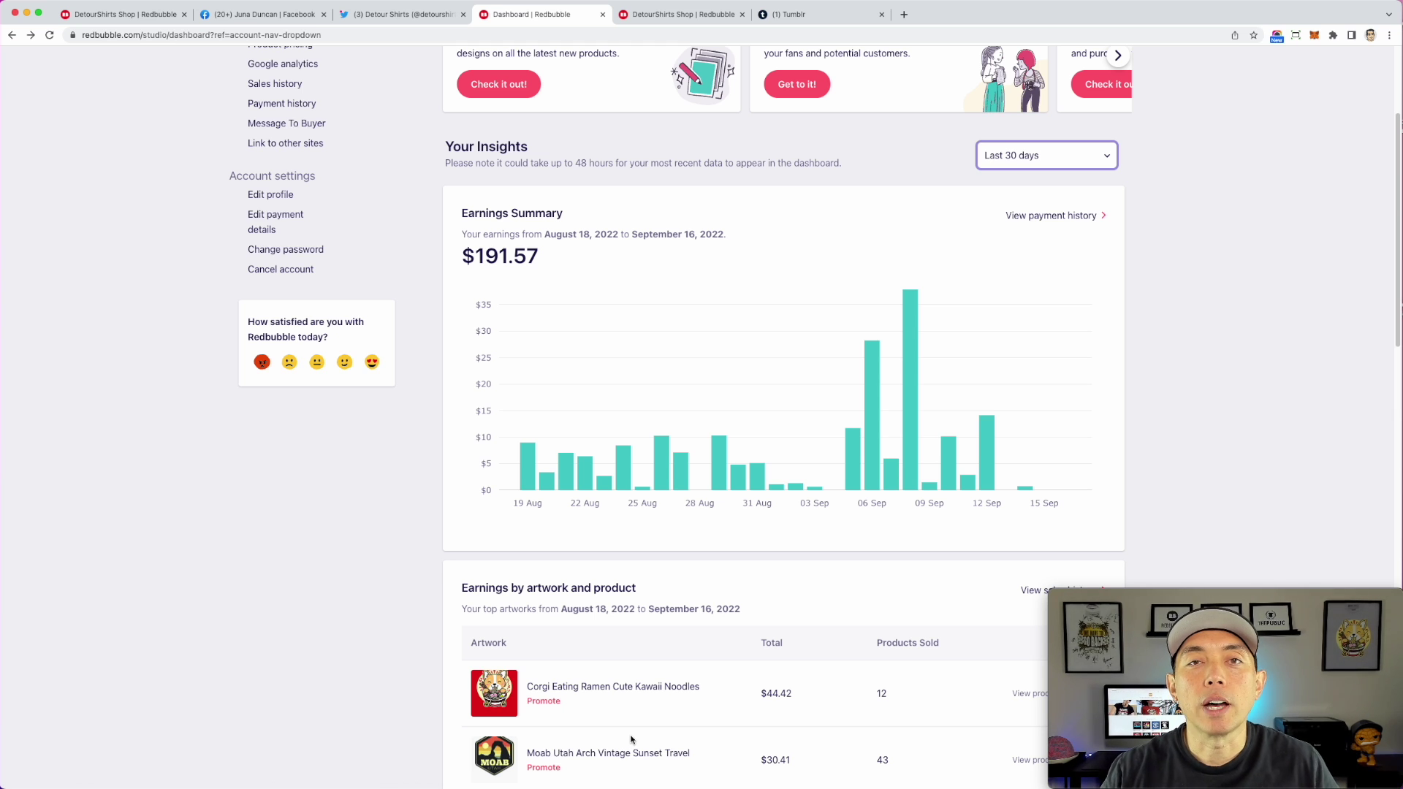
Open Share your work and download the lifestyle template of the woman in a white T-shirt against a blue background
scroll(618, 623, "up", 3)
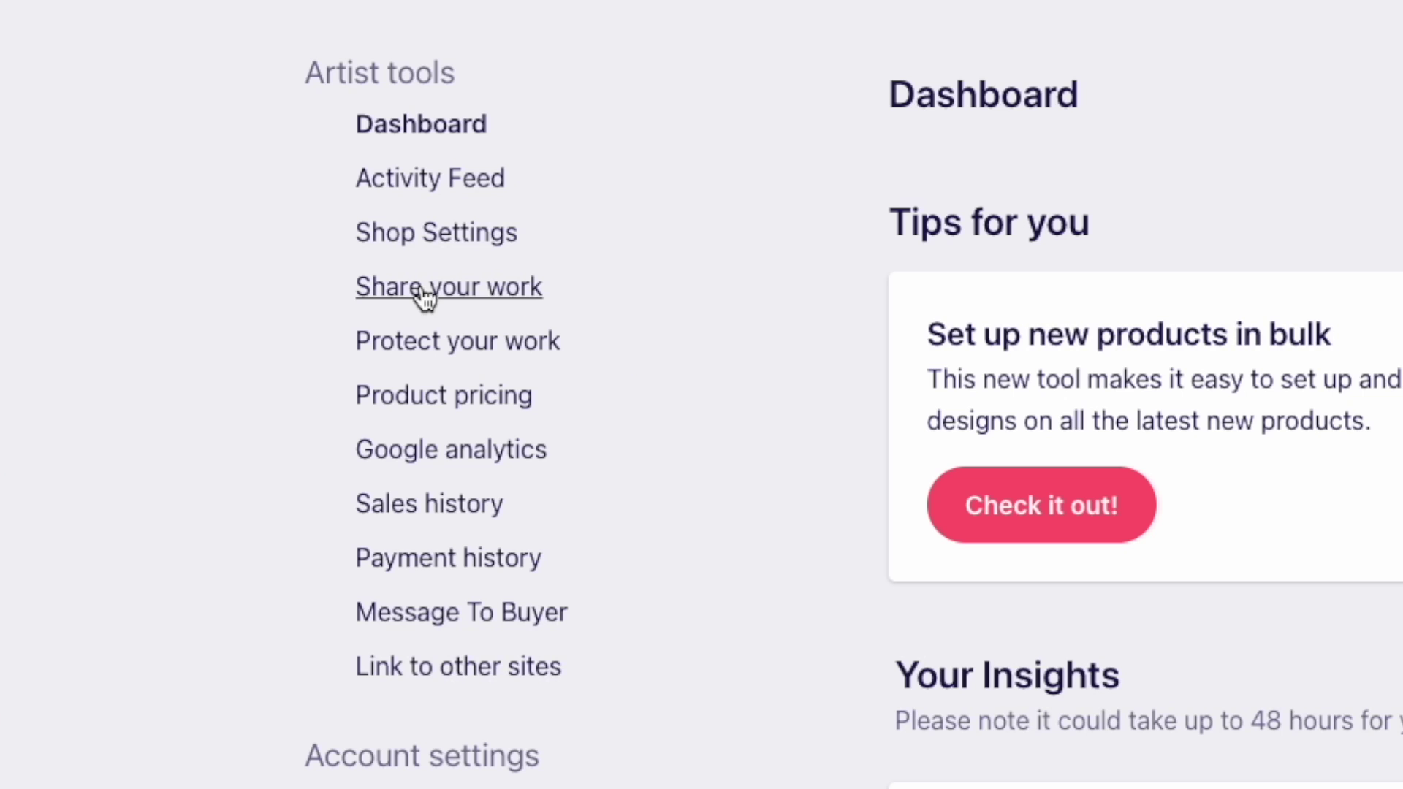
left_click(424, 298)
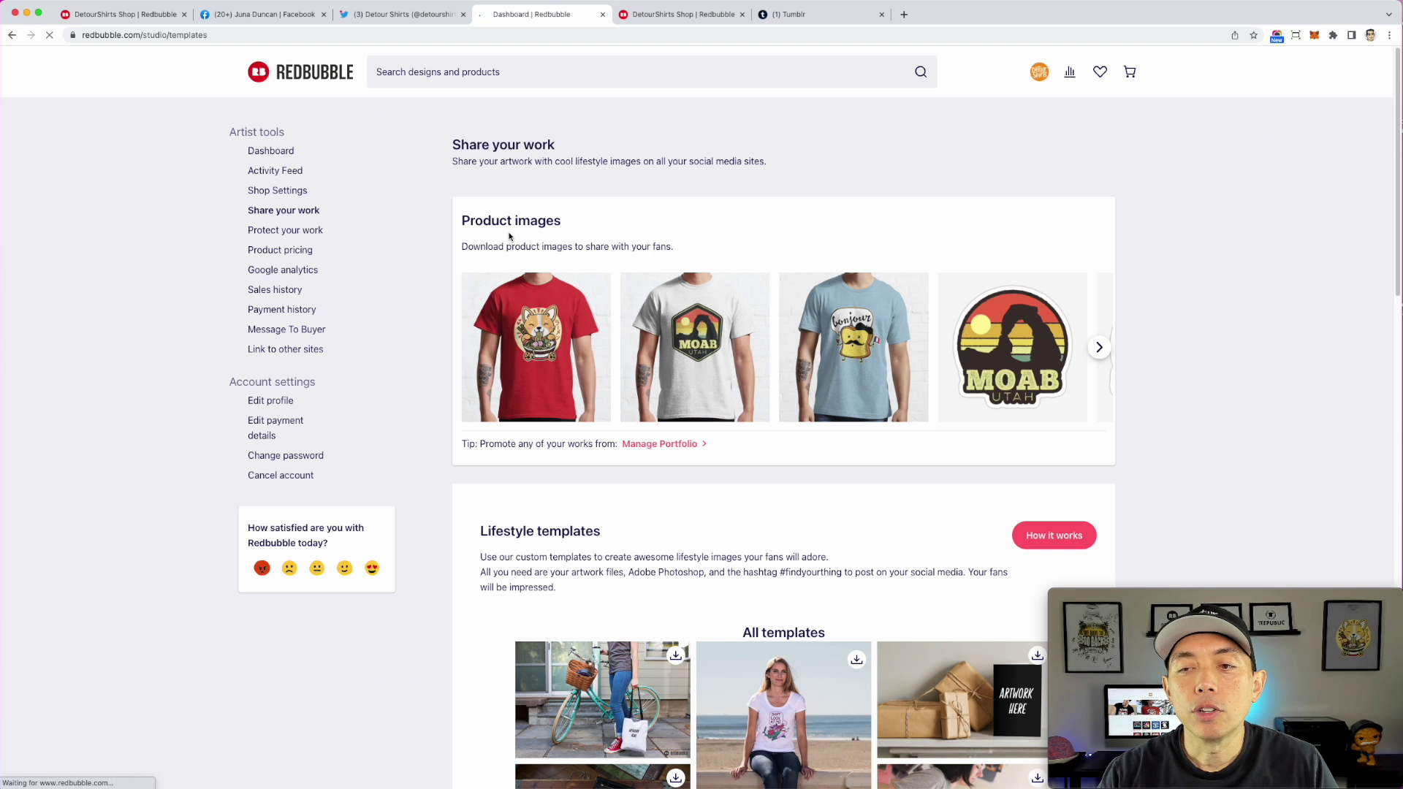
scroll(807, 351, "down", 5)
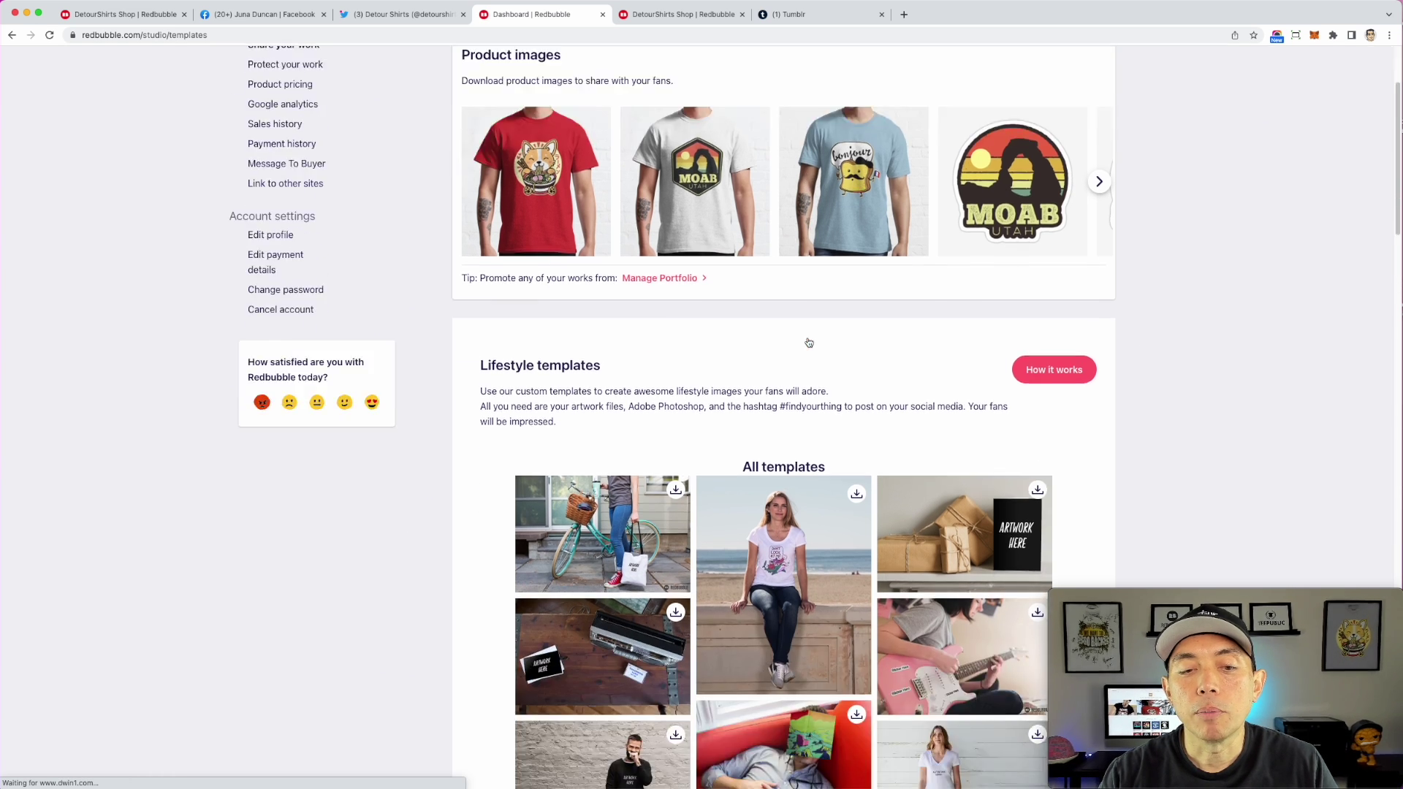
scroll(804, 361, "down", 2)
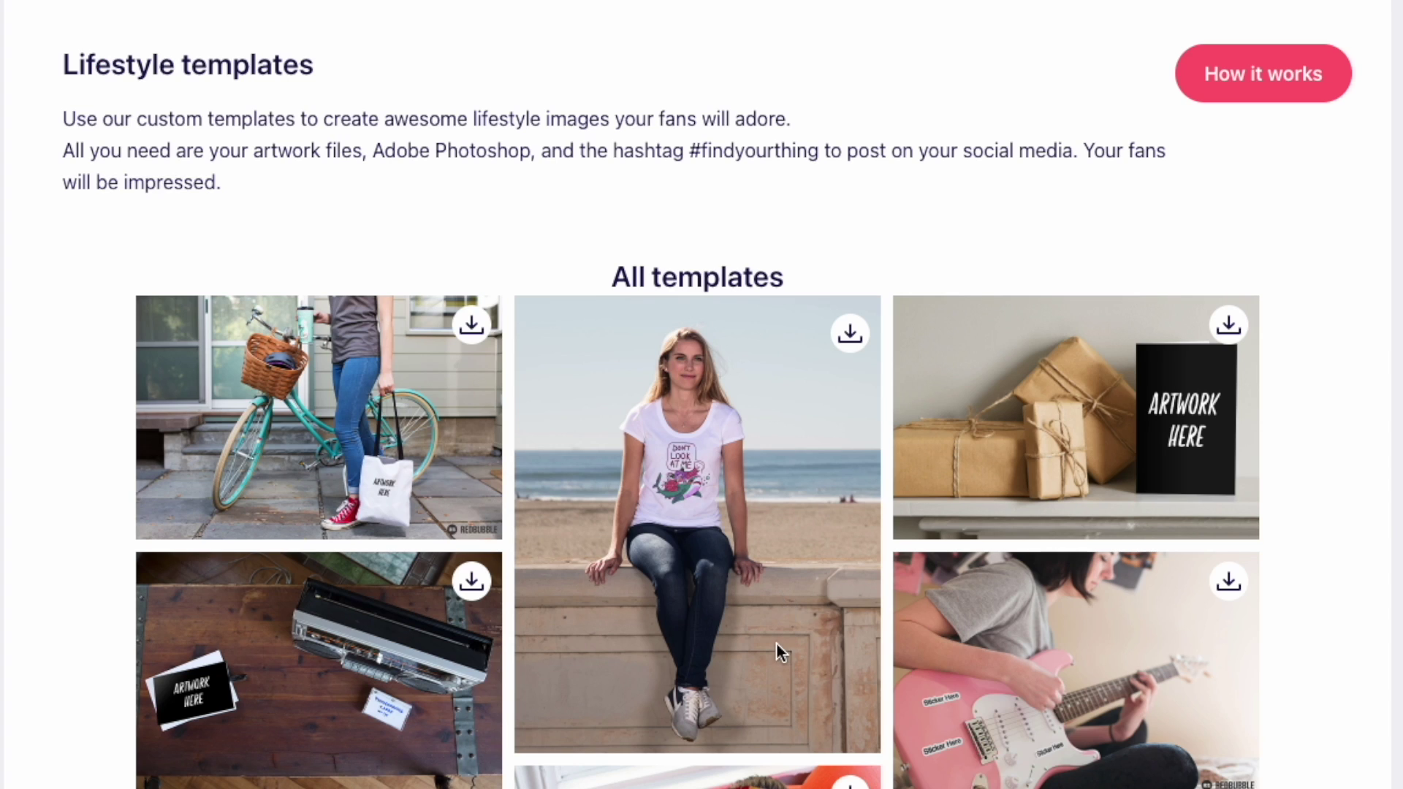
scroll(776, 642, "down", 5)
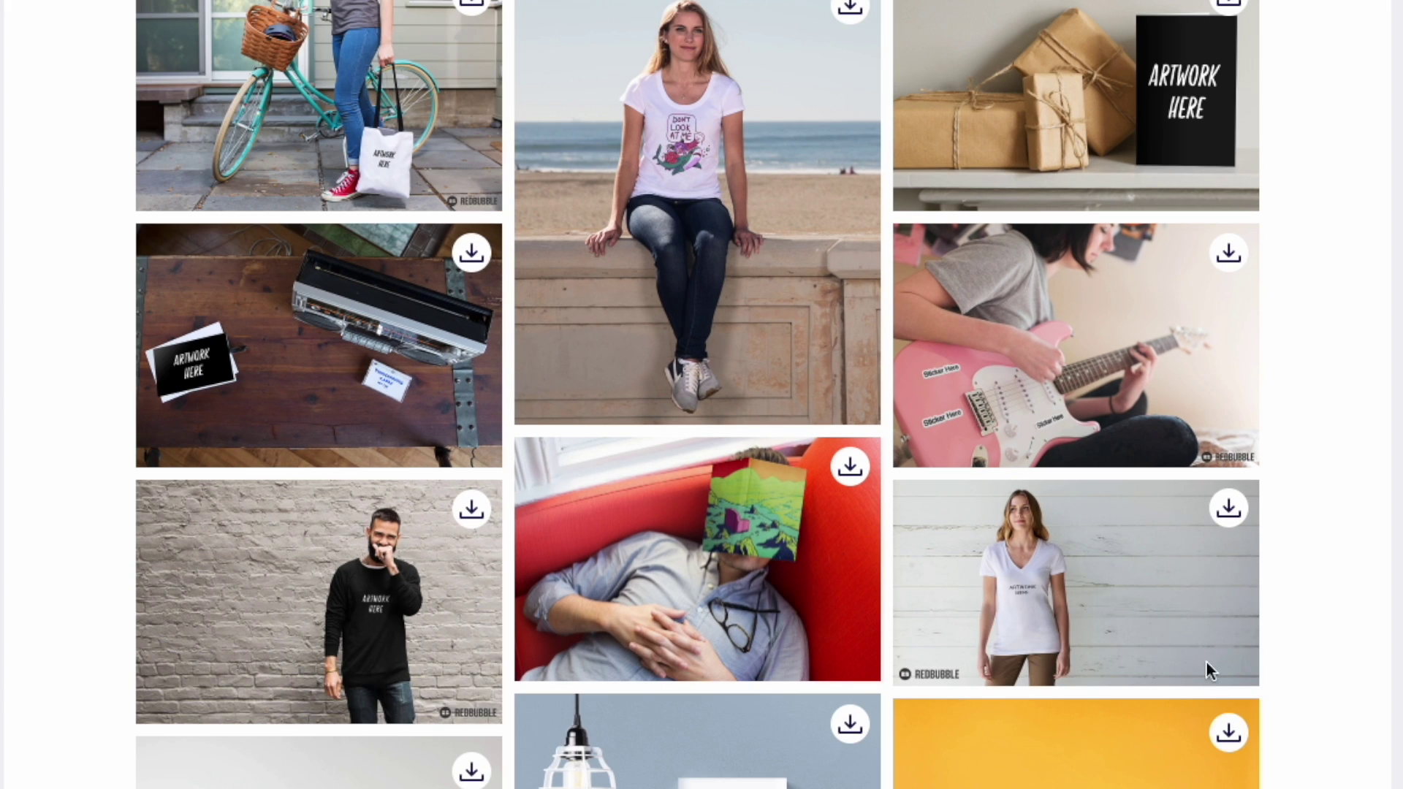
scroll(356, 765, "down", 1)
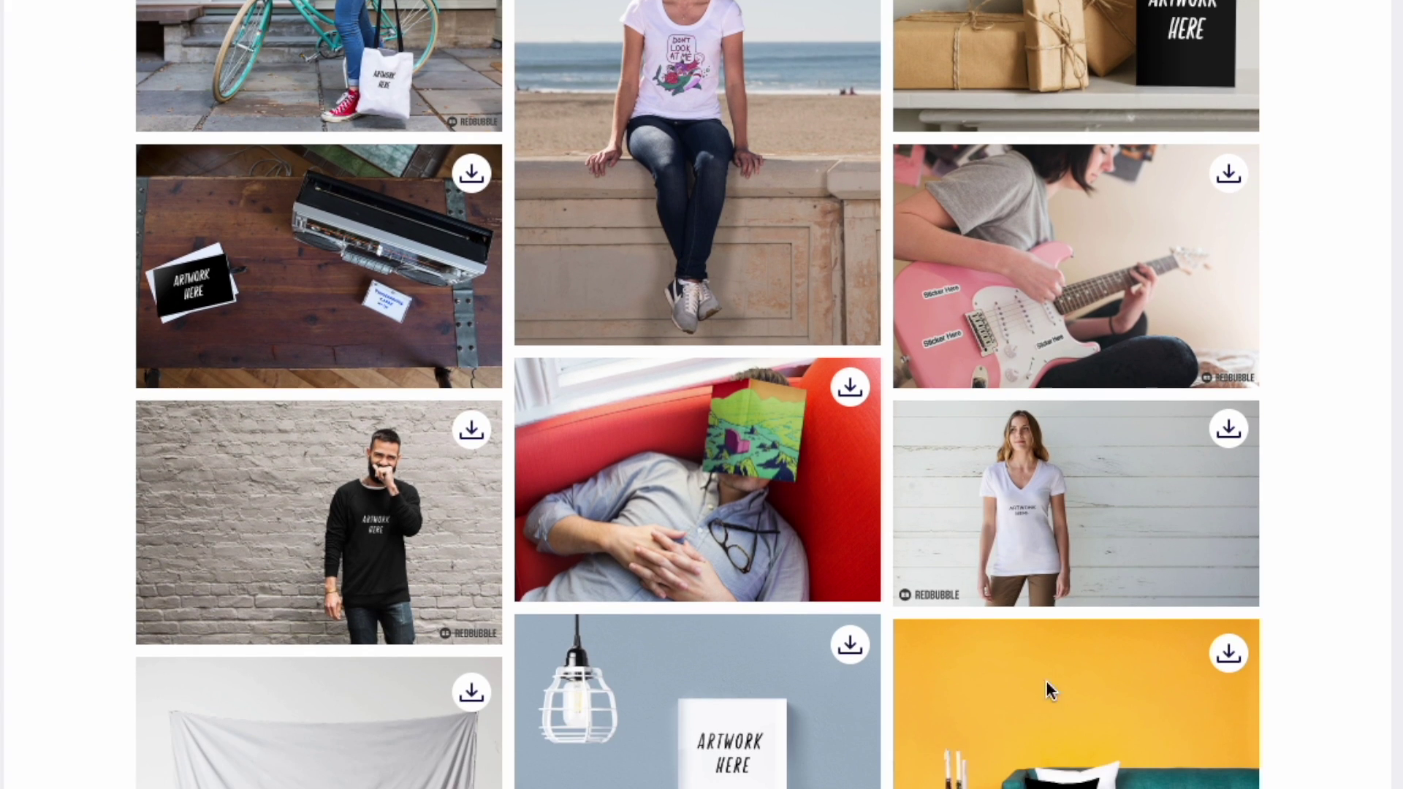
scroll(1007, 768, "down", 5)
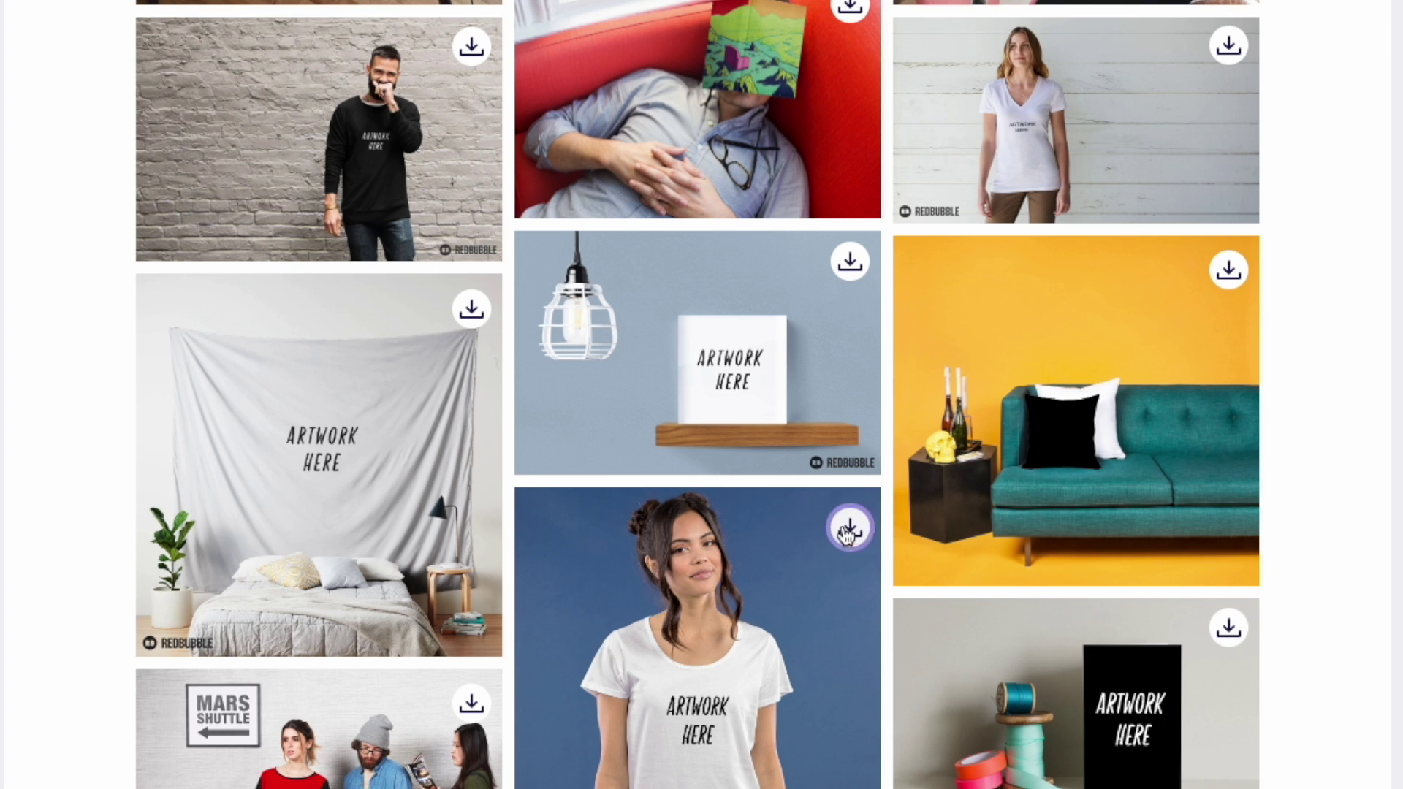
left_click(846, 532)
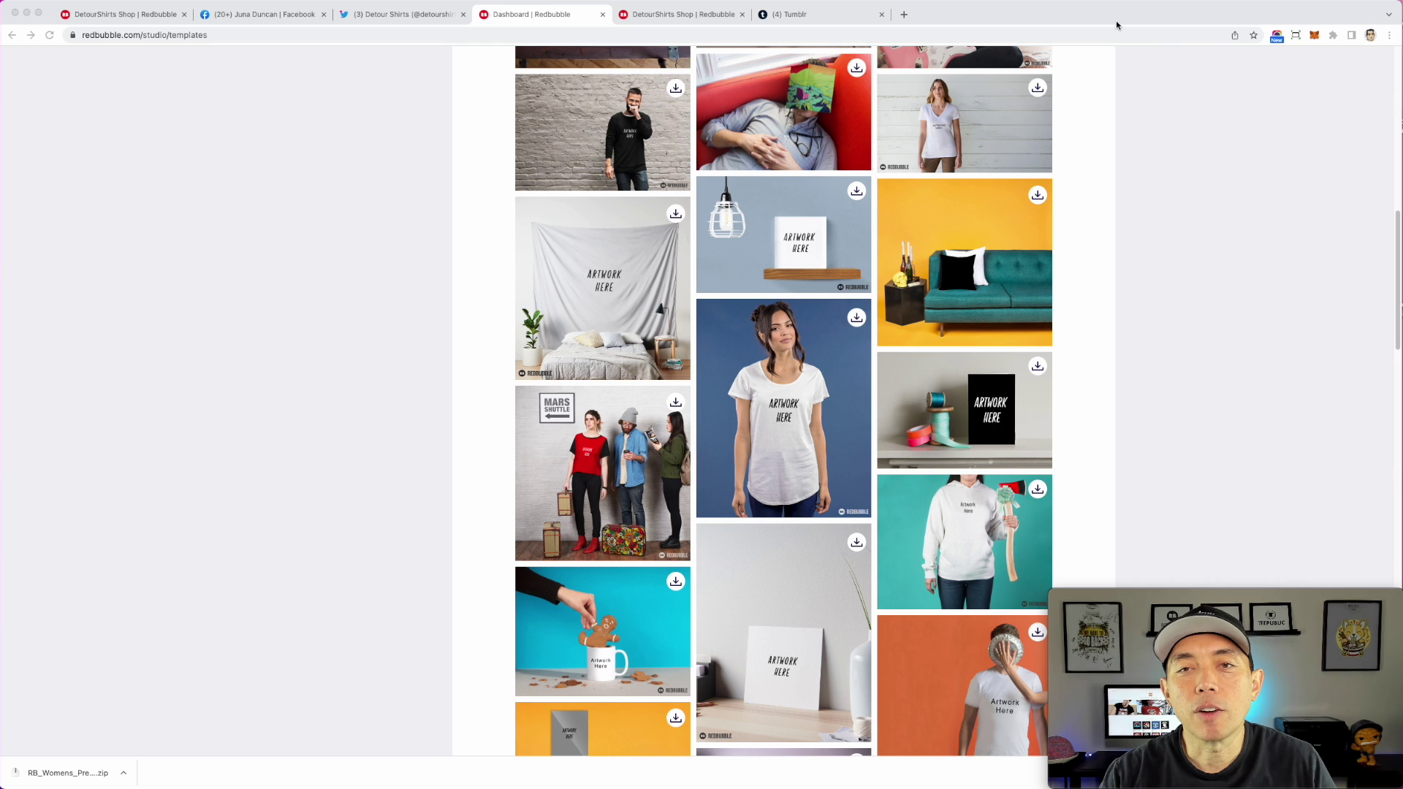
Open RB_Womens_Premium_TShirt.psd in Photopea and hide the 1. Main Design - Replace layer
left_click(905, 15)
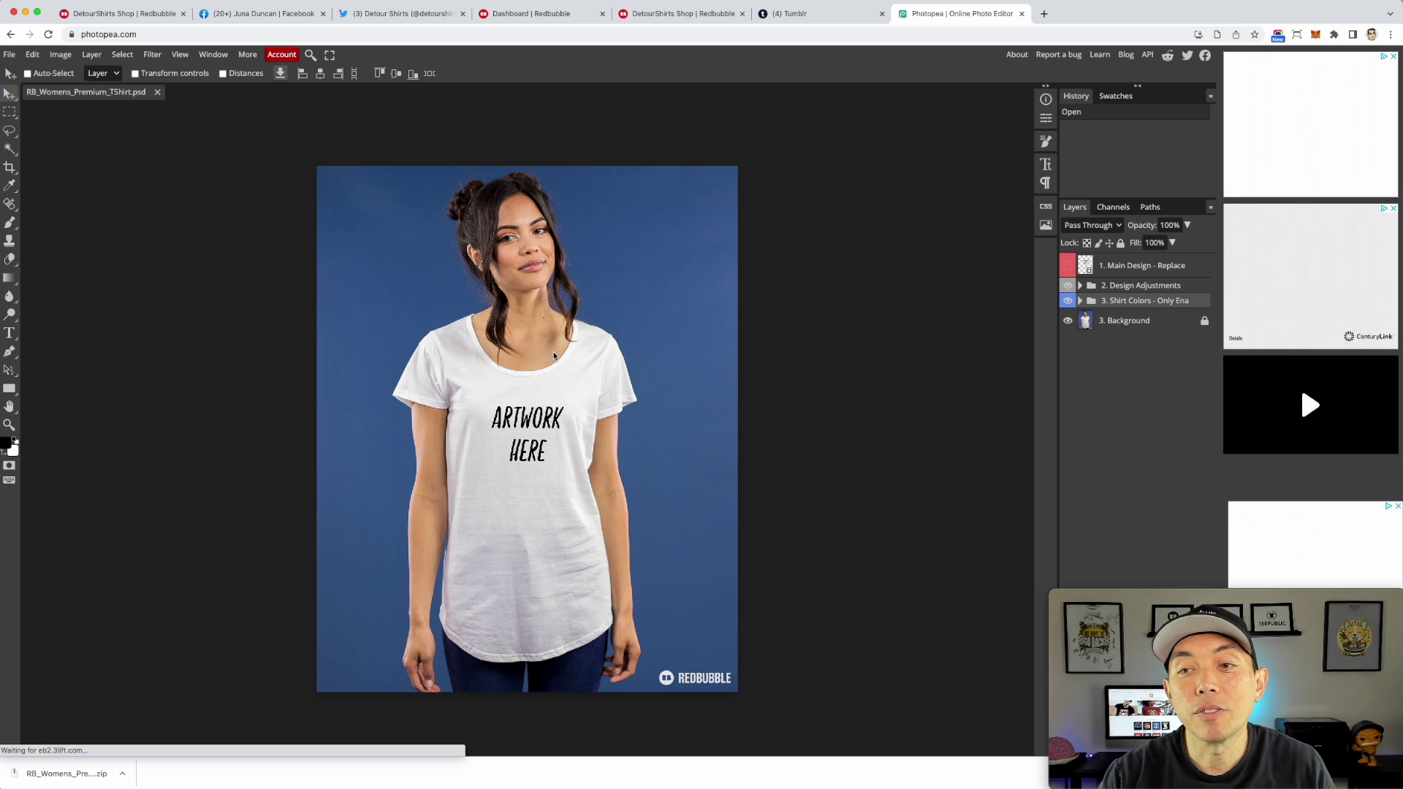
left_click(1089, 269)
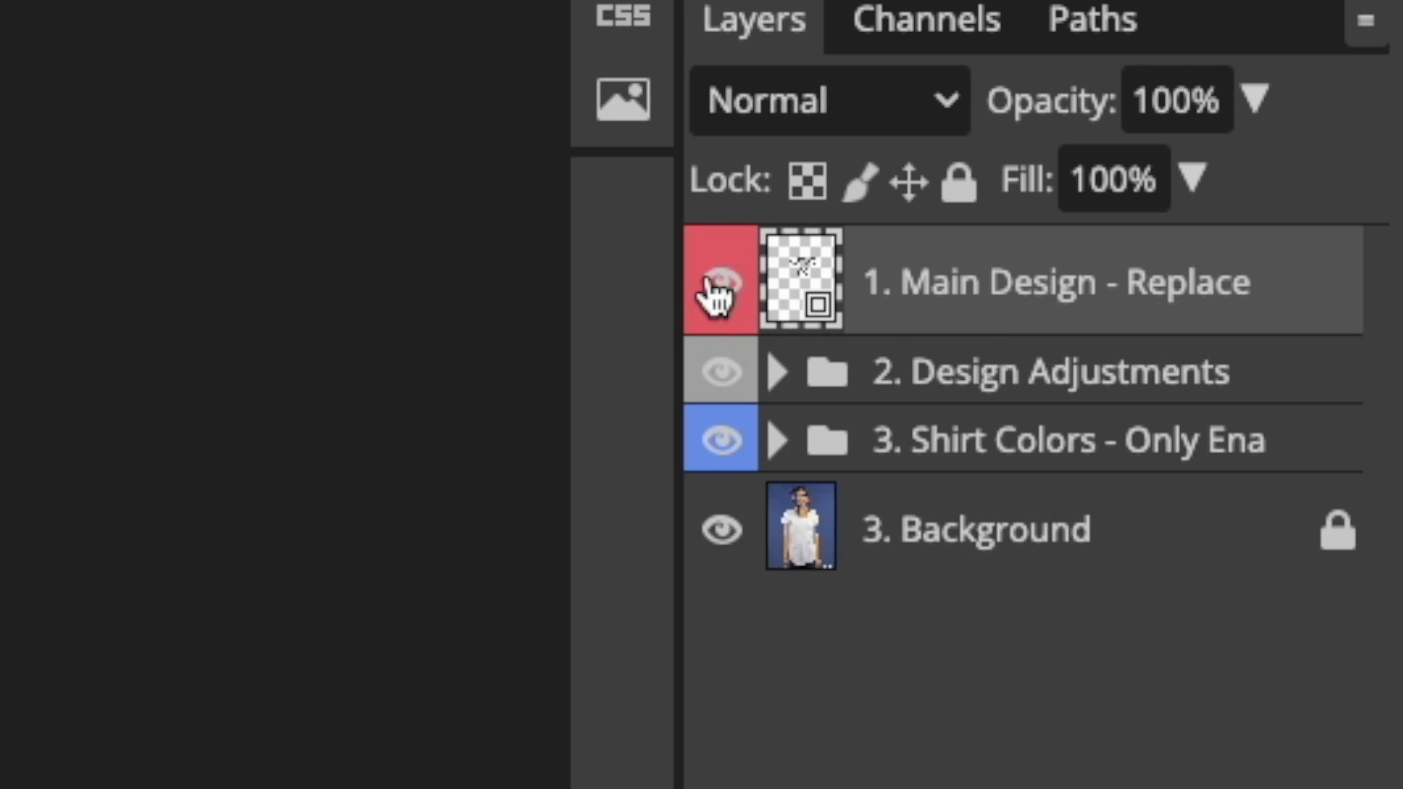
left_click(712, 442)
left_click(721, 384)
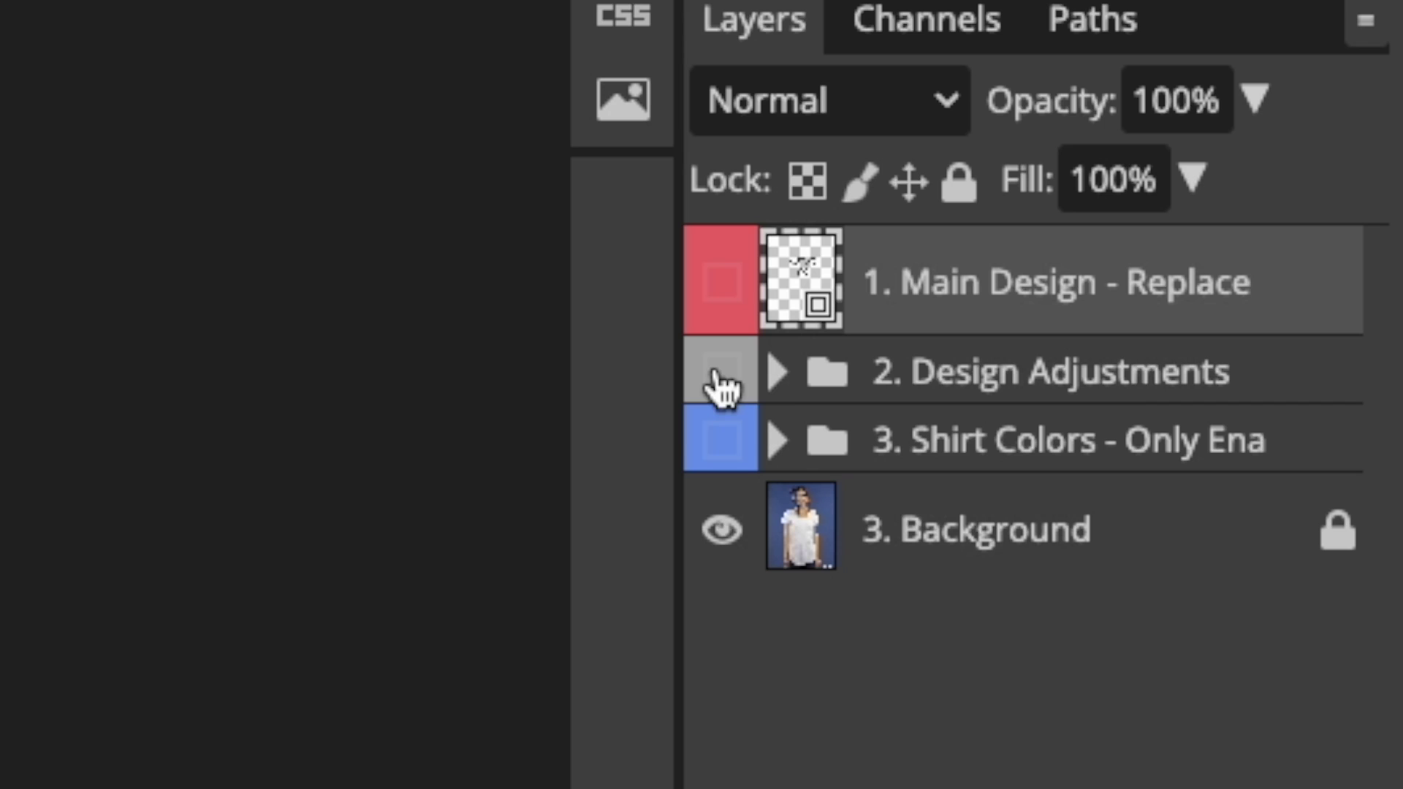
left_click(721, 386)
left_click(720, 438)
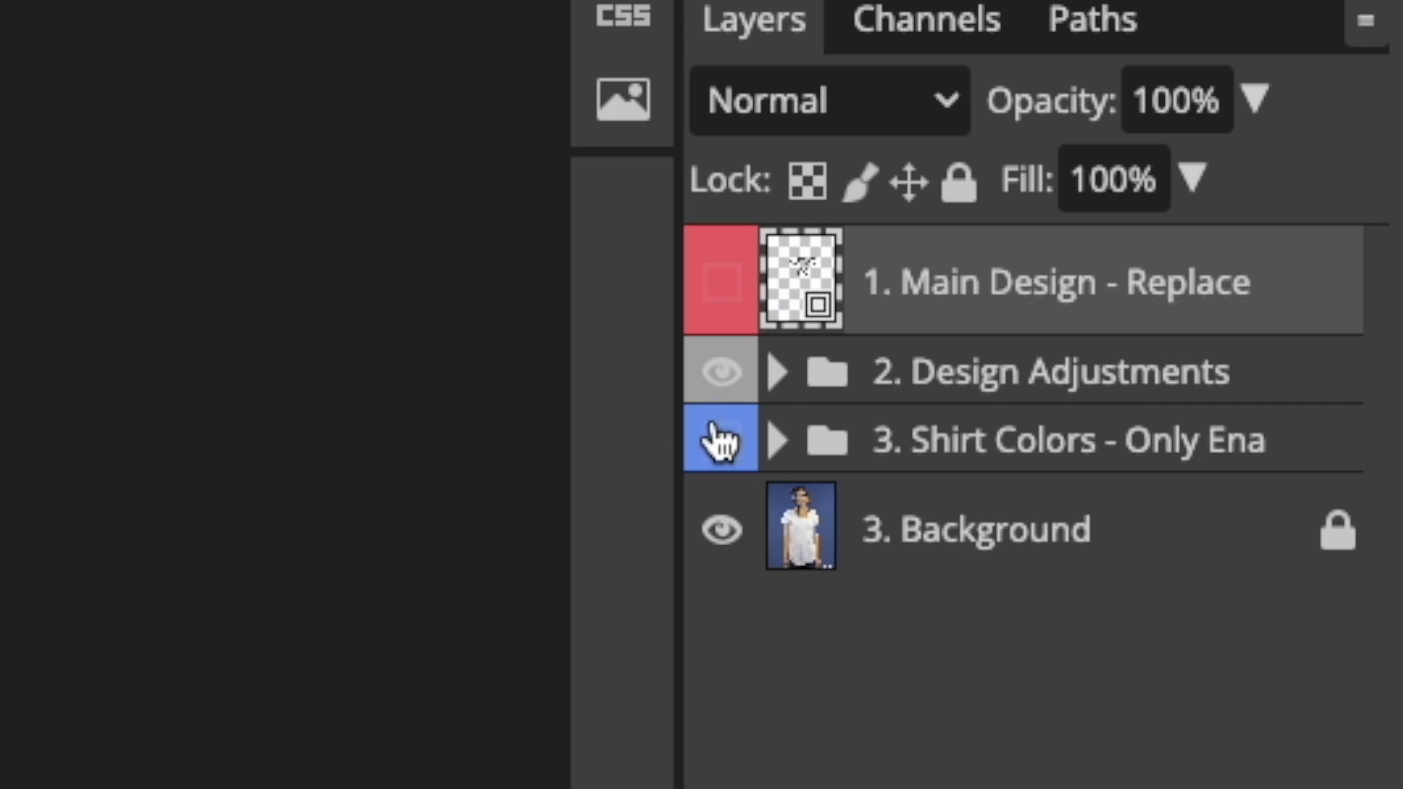
Expand the Design Adjustments and Shirt Colors groups and preview the Black, Coal and Heather Grey shirts, leaving all color layers hidden
left_click(777, 377)
left_click(775, 660)
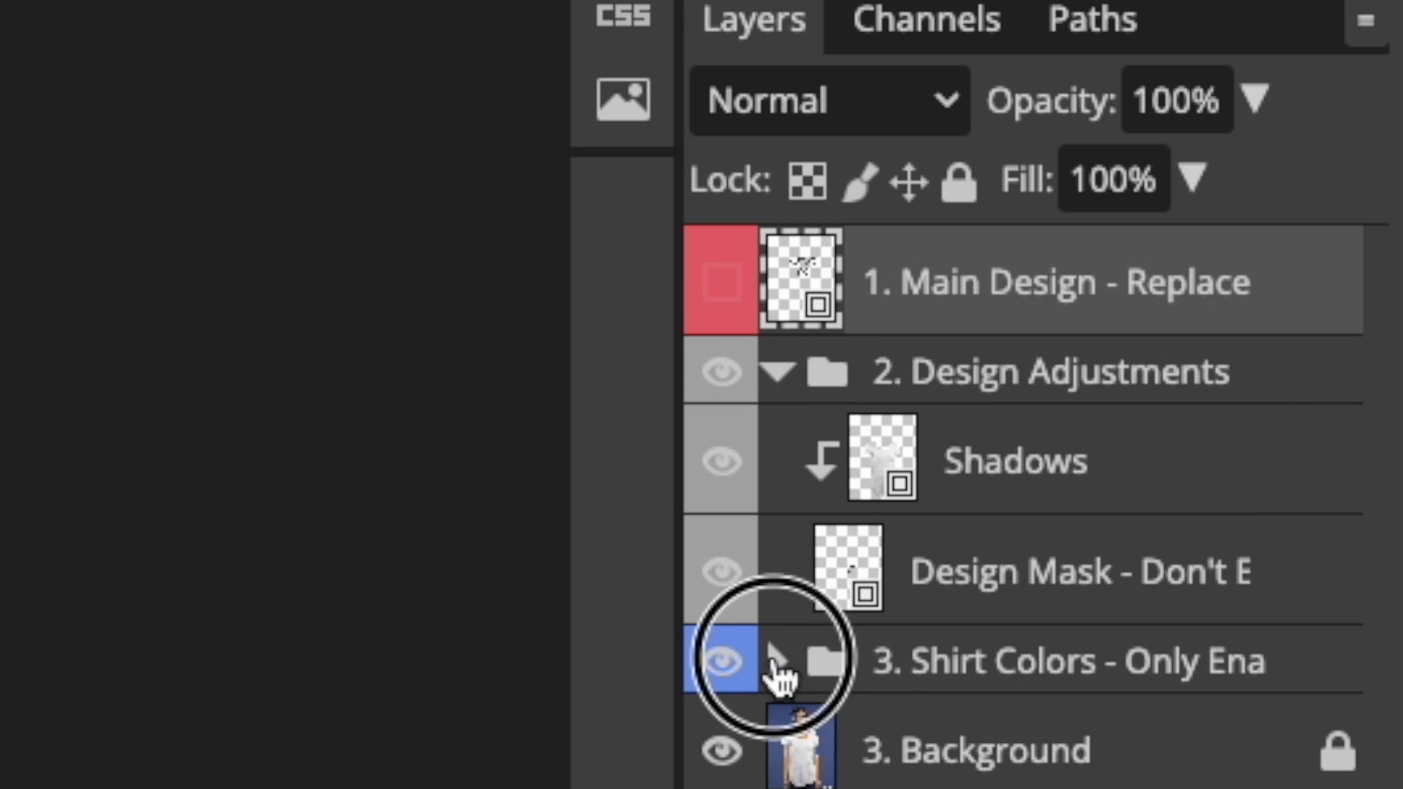
left_click(724, 788)
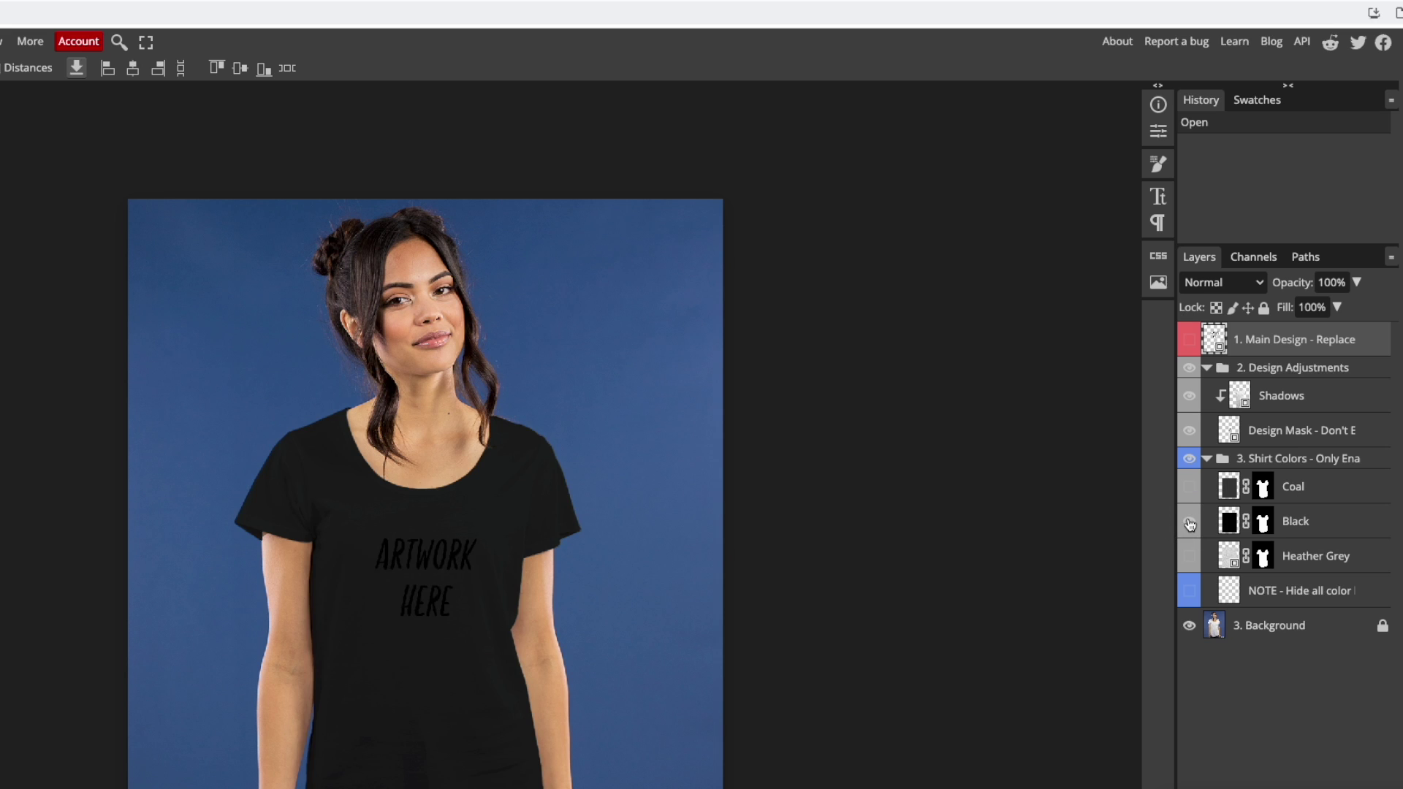
left_click(1190, 522)
left_click(1189, 488)
left_click(1188, 488)
left_click(1188, 558)
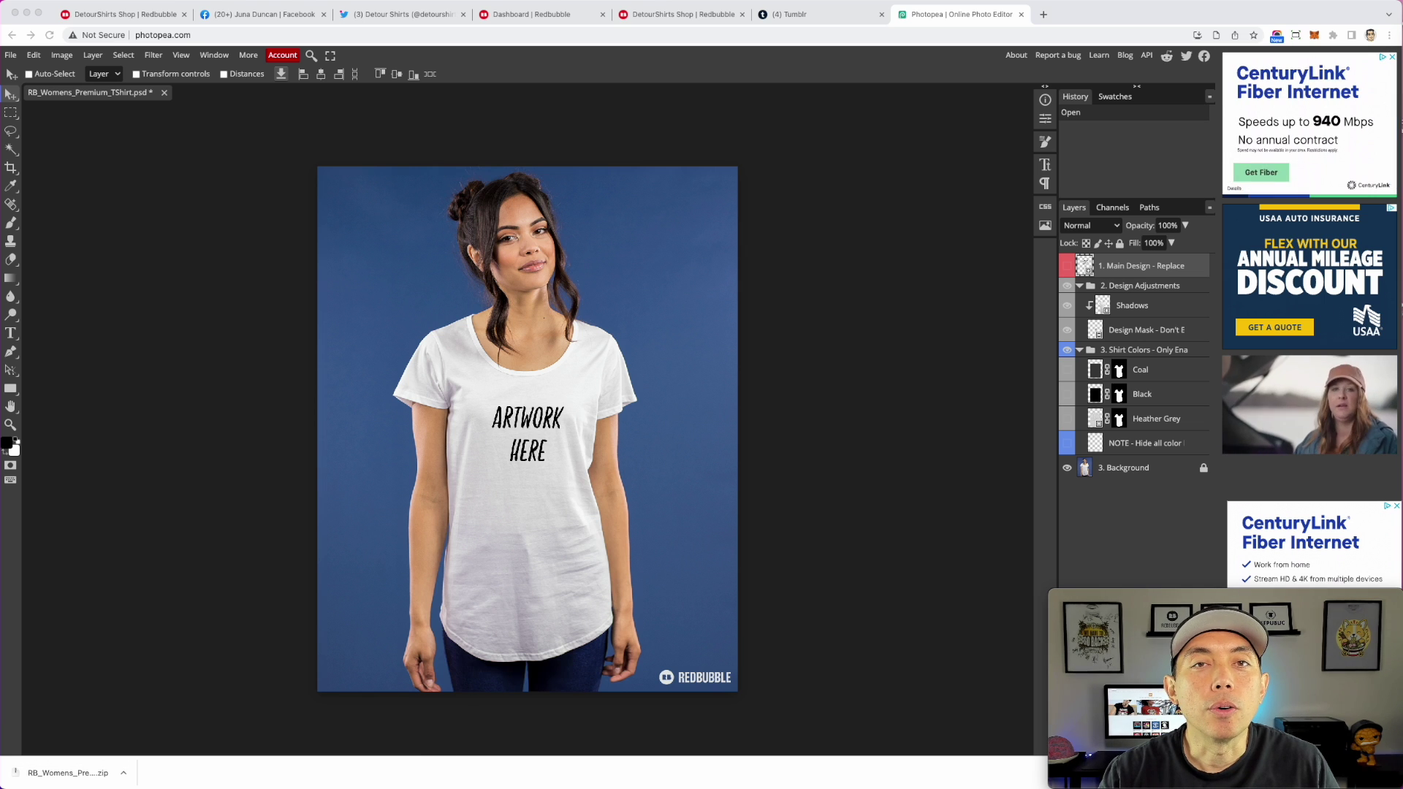
Place the catchup artwork in the mockup, scale it to 8.00% and position it on the woman's chest
left_click_drag(804, 404, 523, 462)
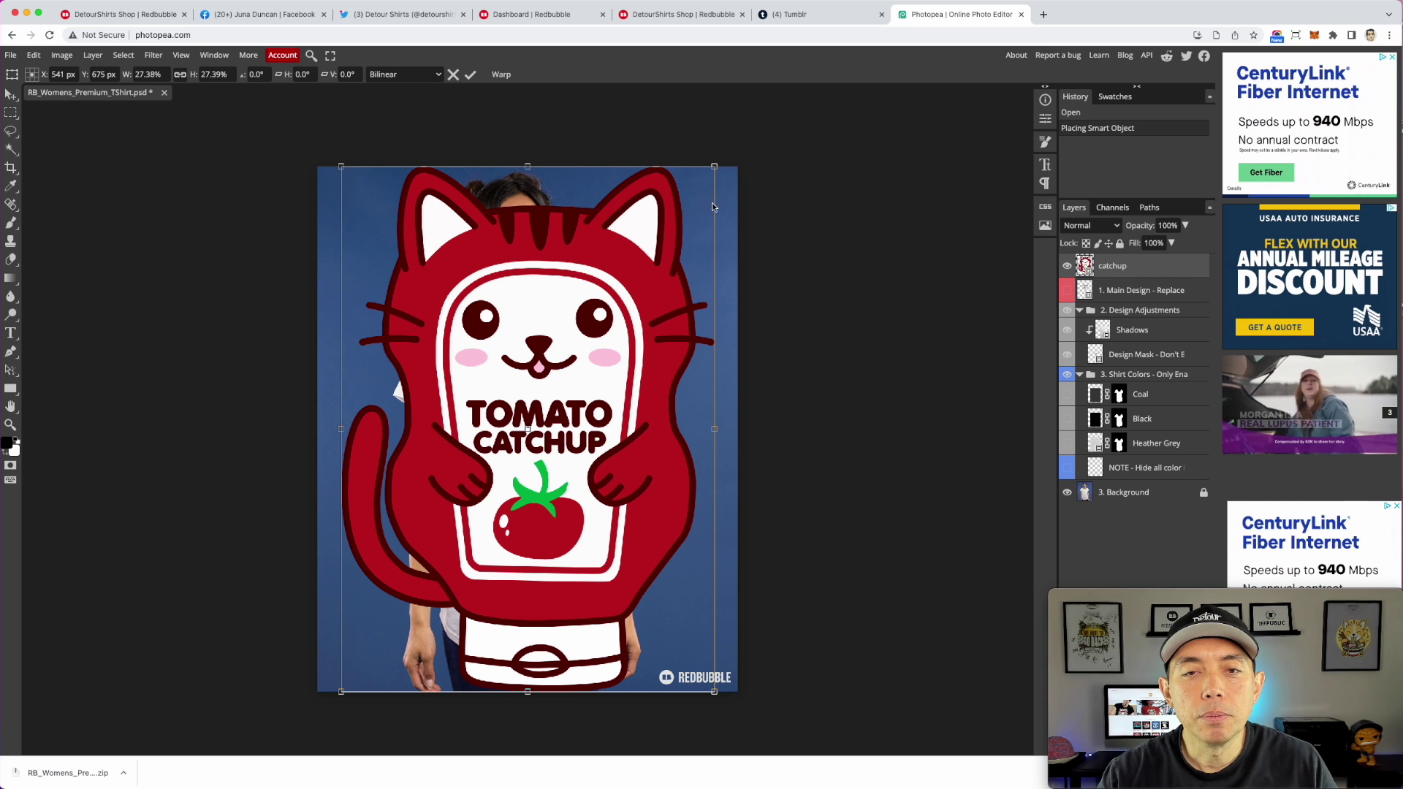
left_click_drag(717, 167, 501, 470)
left_click_drag(443, 550, 558, 453)
left_click_drag(619, 594, 567, 527)
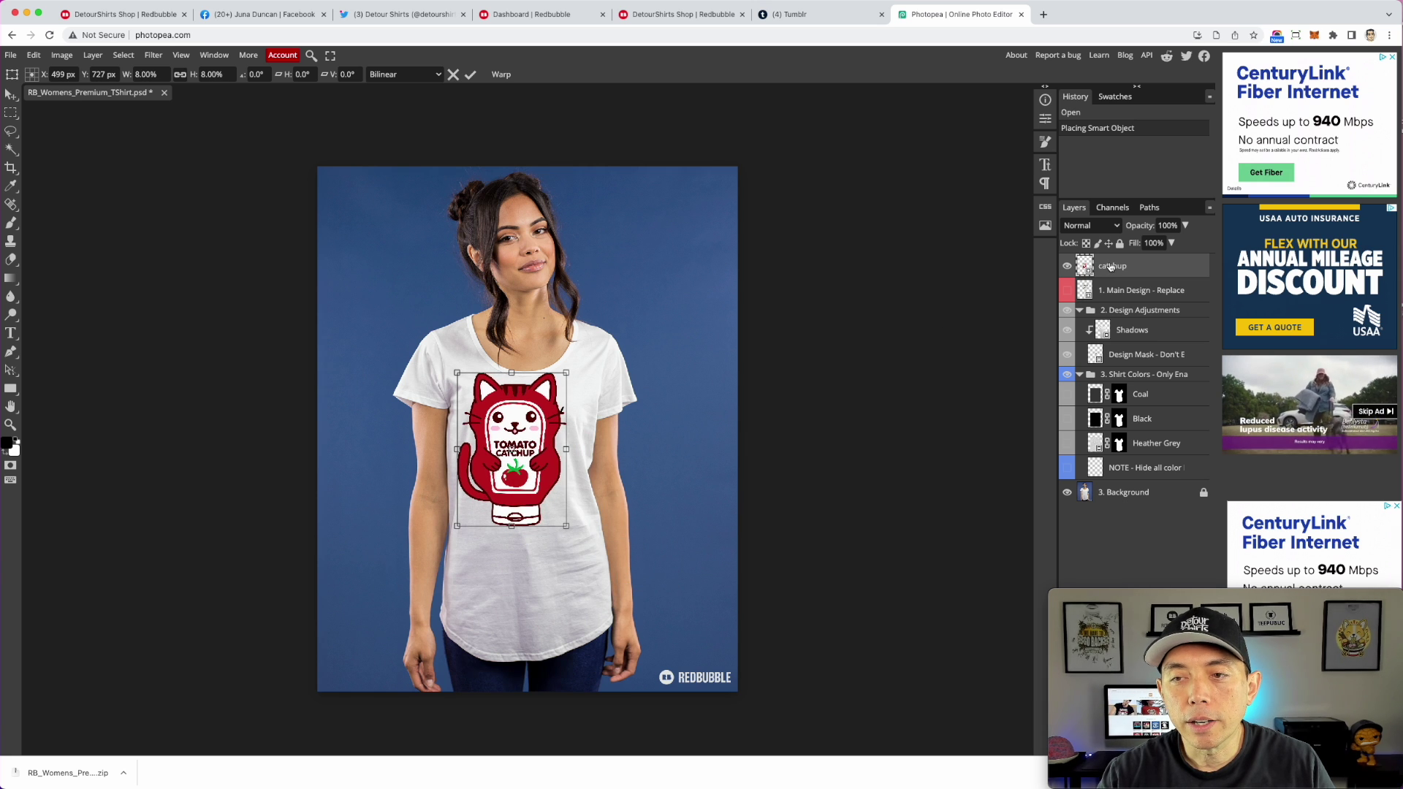
Position the catchup layer below 1. Main Design - Replace with its artwork centred on the shirt, and hide the 2. Design Adjustments group
left_click_drag(1082, 265, 1118, 300)
left_click_drag(552, 437, 553, 436)
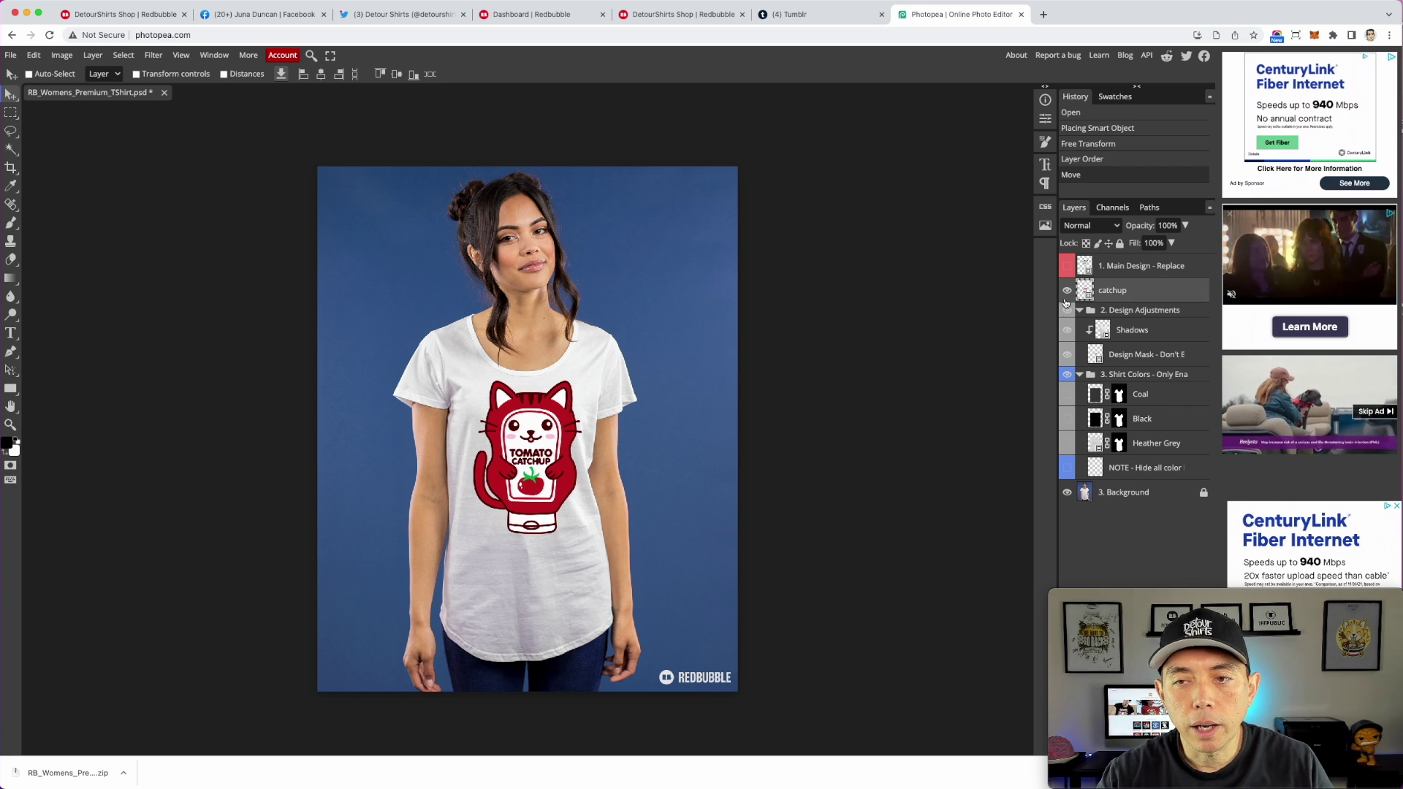
left_click_drag(1069, 314, 1066, 314)
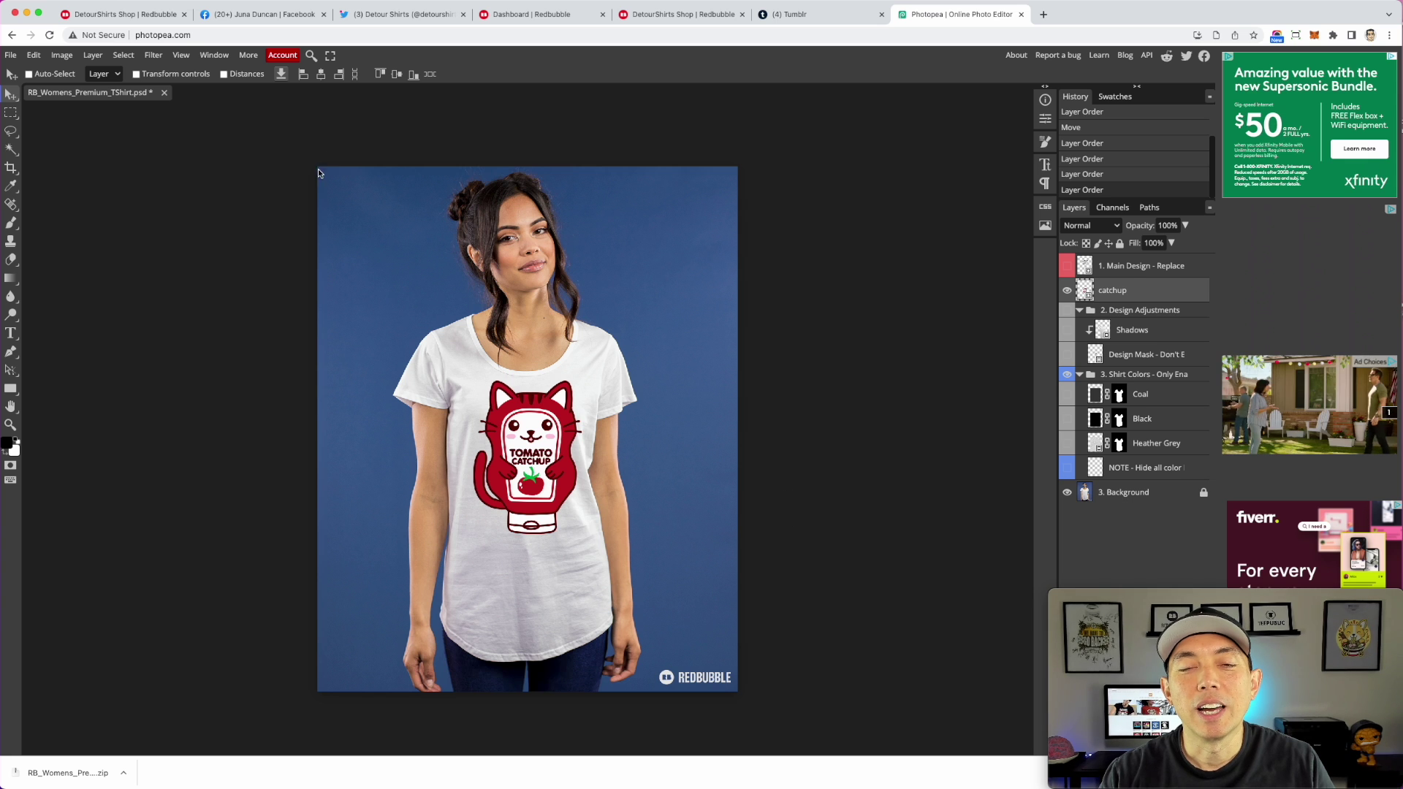
Return to Redbubble's Lifestyle templates page and browse the other apparel, wall art, phone case and home decor mockups
left_click(522, 15)
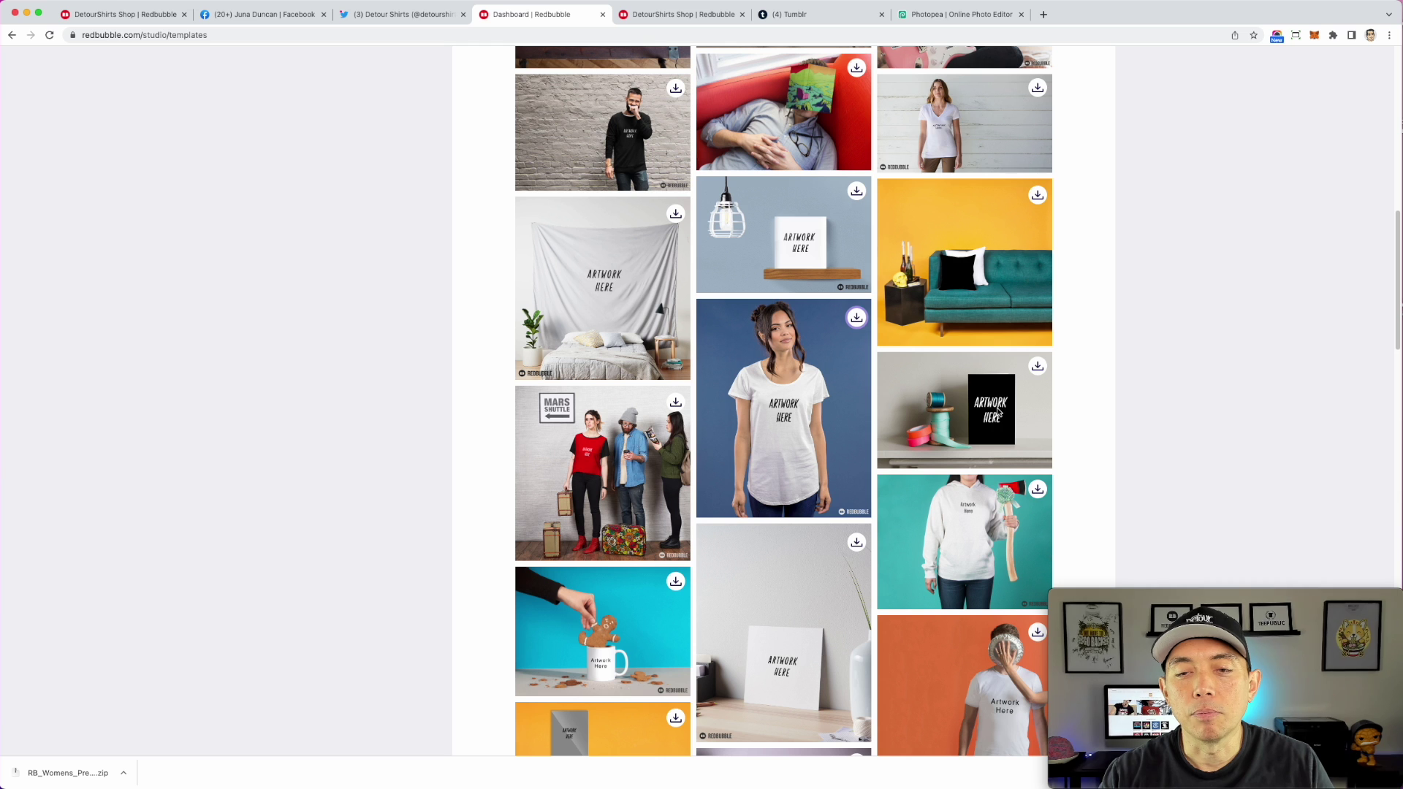
scroll(677, 334, "down", 6)
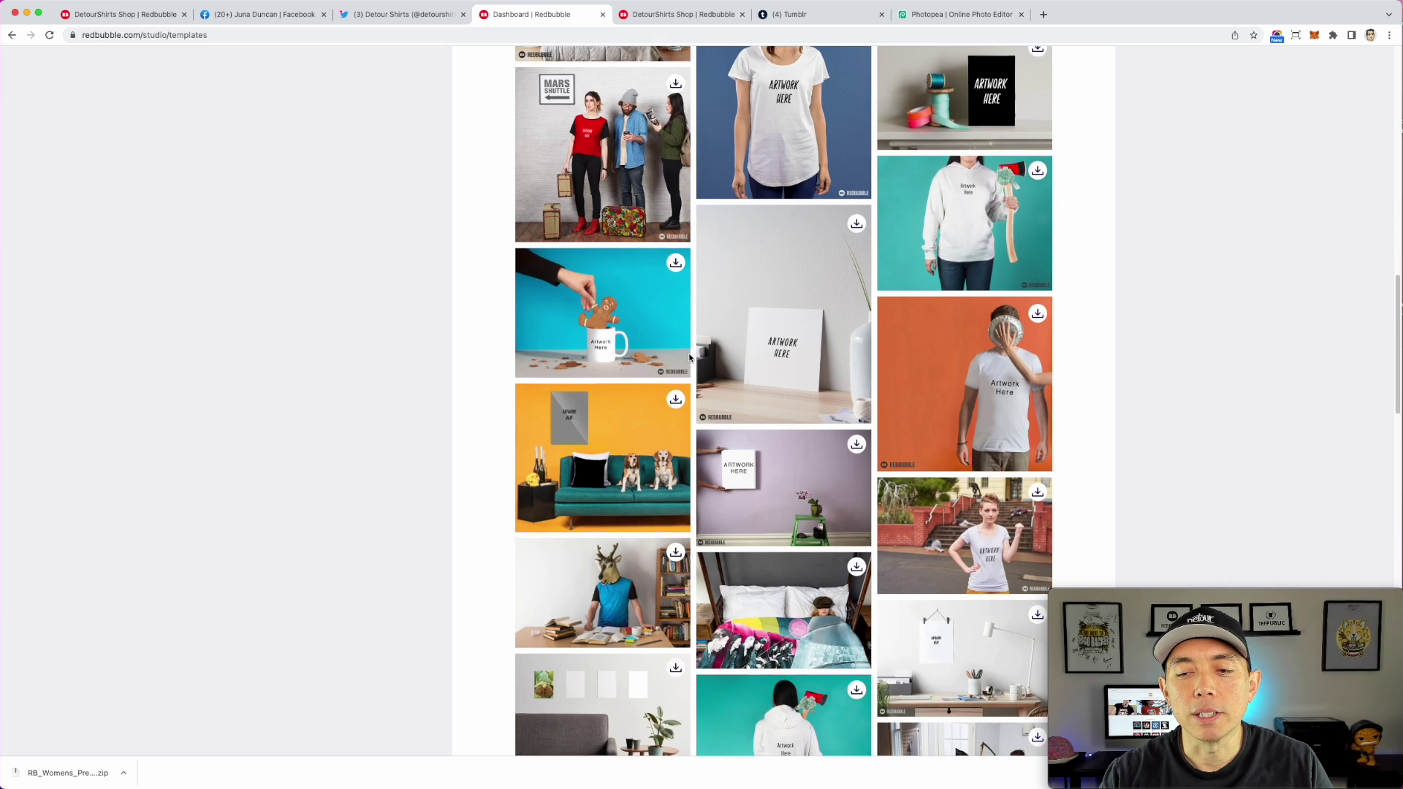
scroll(992, 405, "down", 6)
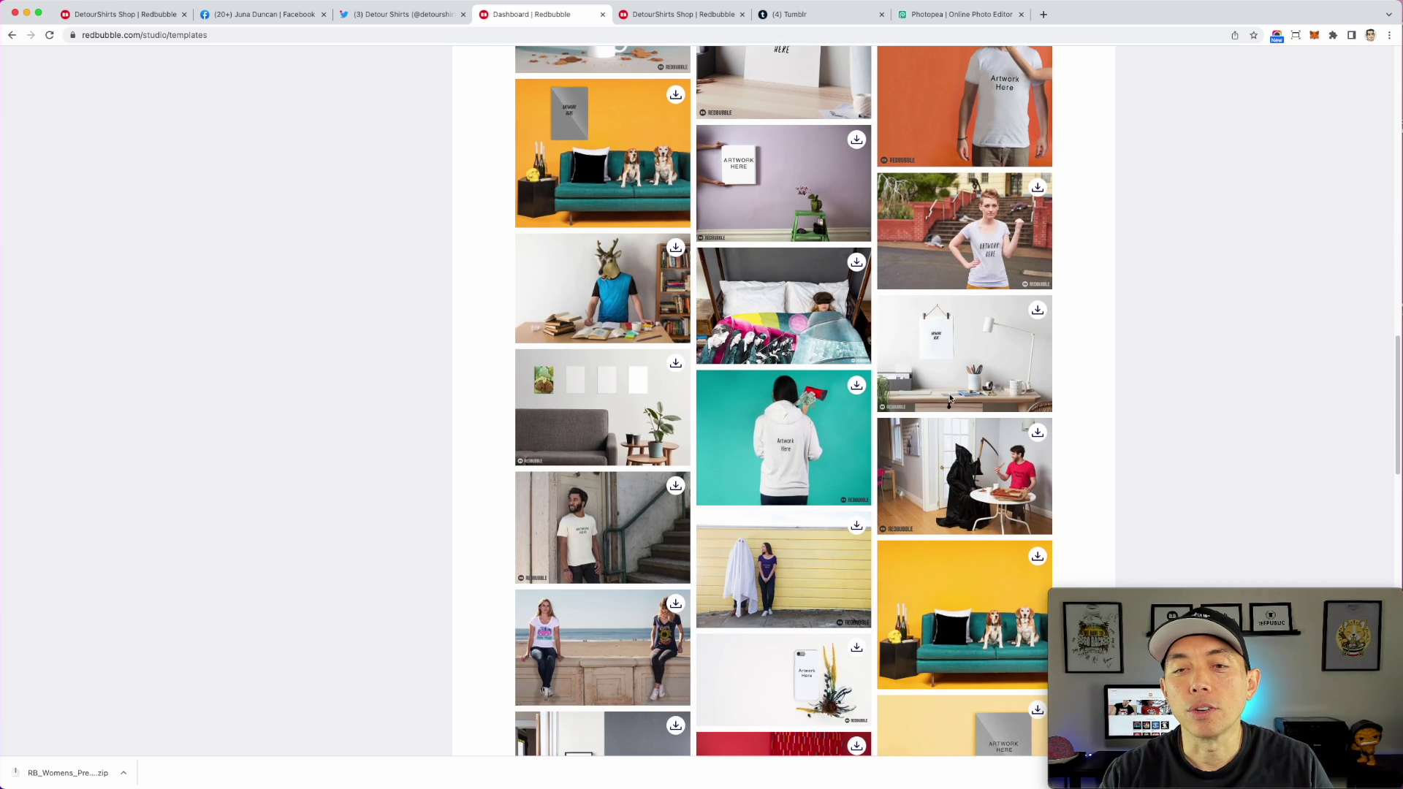
scroll(654, 453, "down", 8)
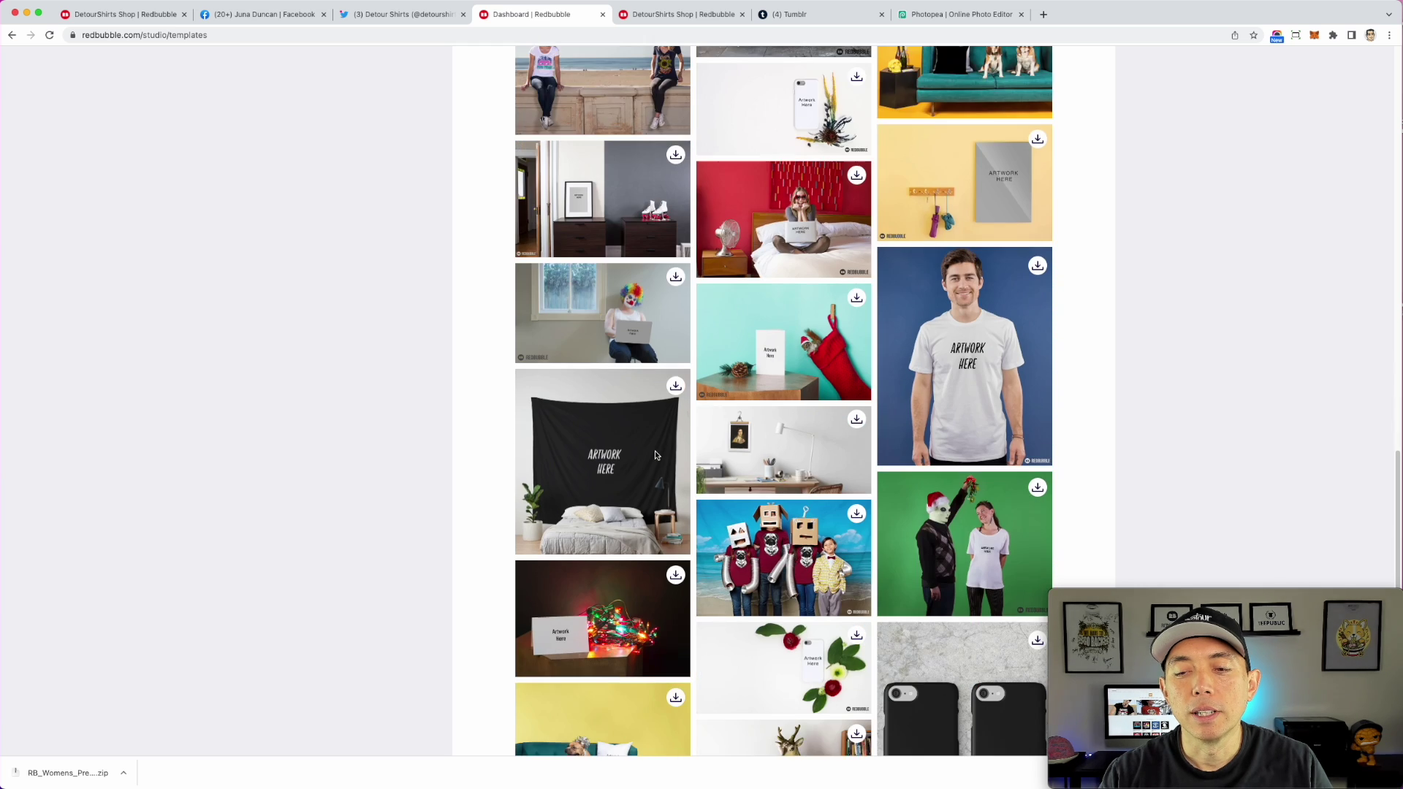
scroll(761, 453, "up", 4)
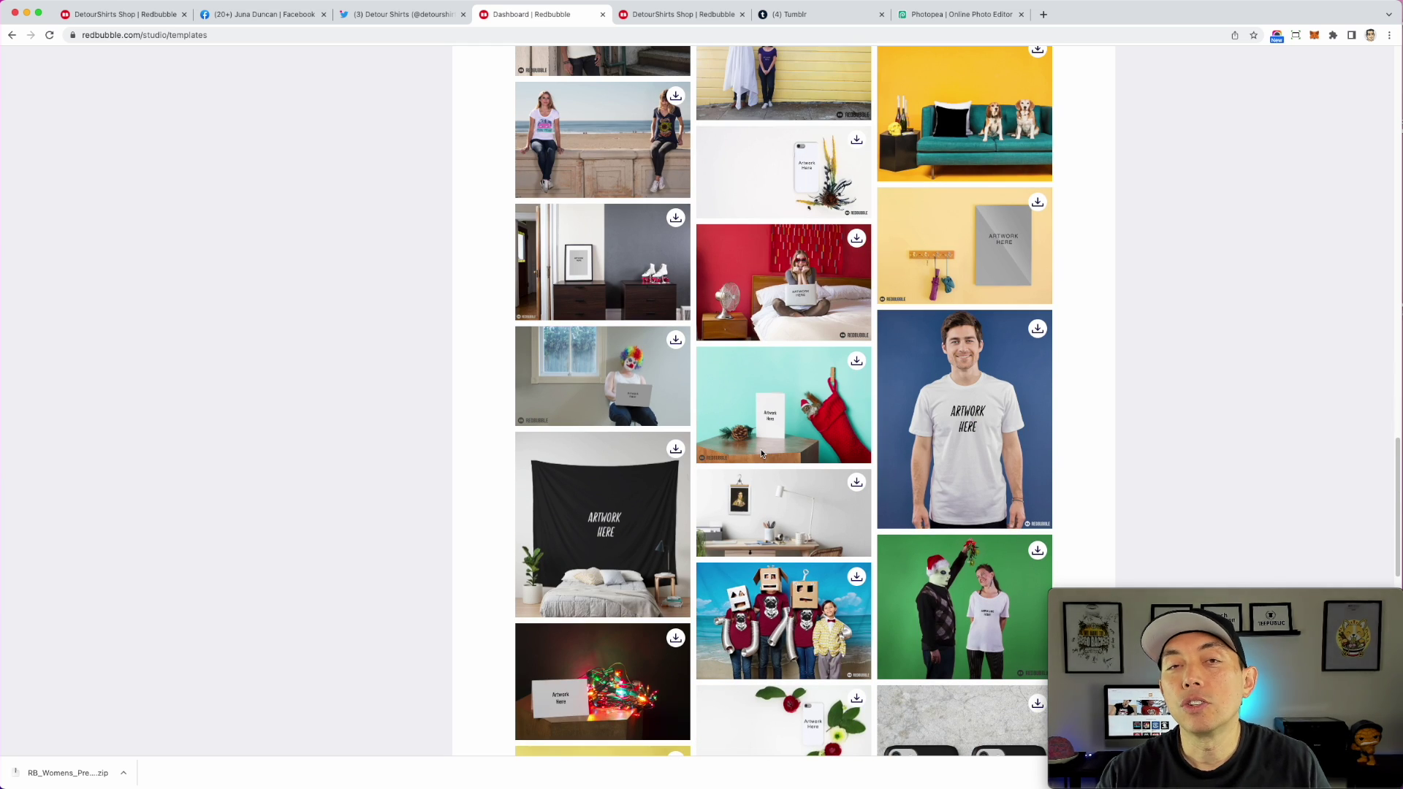
scroll(762, 453, "up", 15)
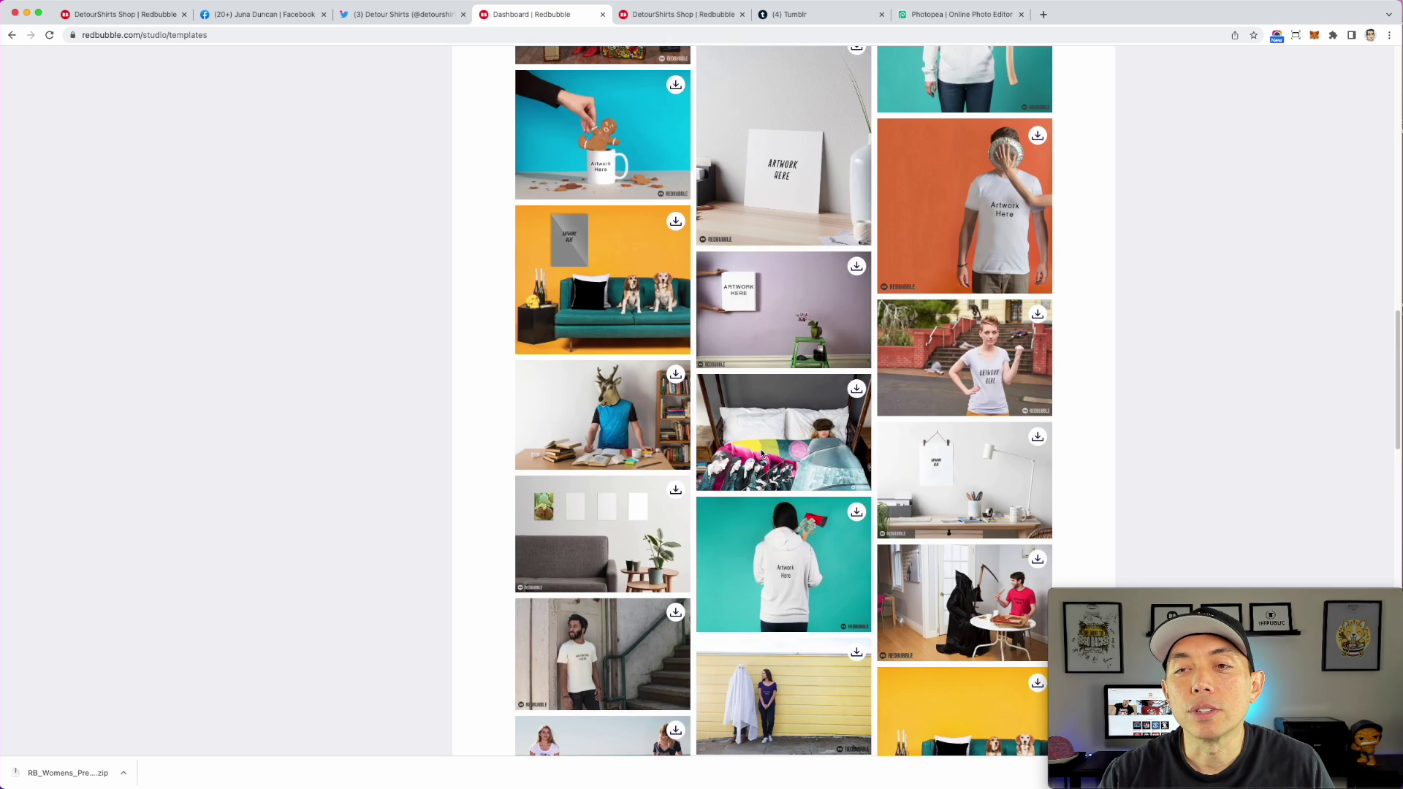
scroll(762, 453, "up", 5)
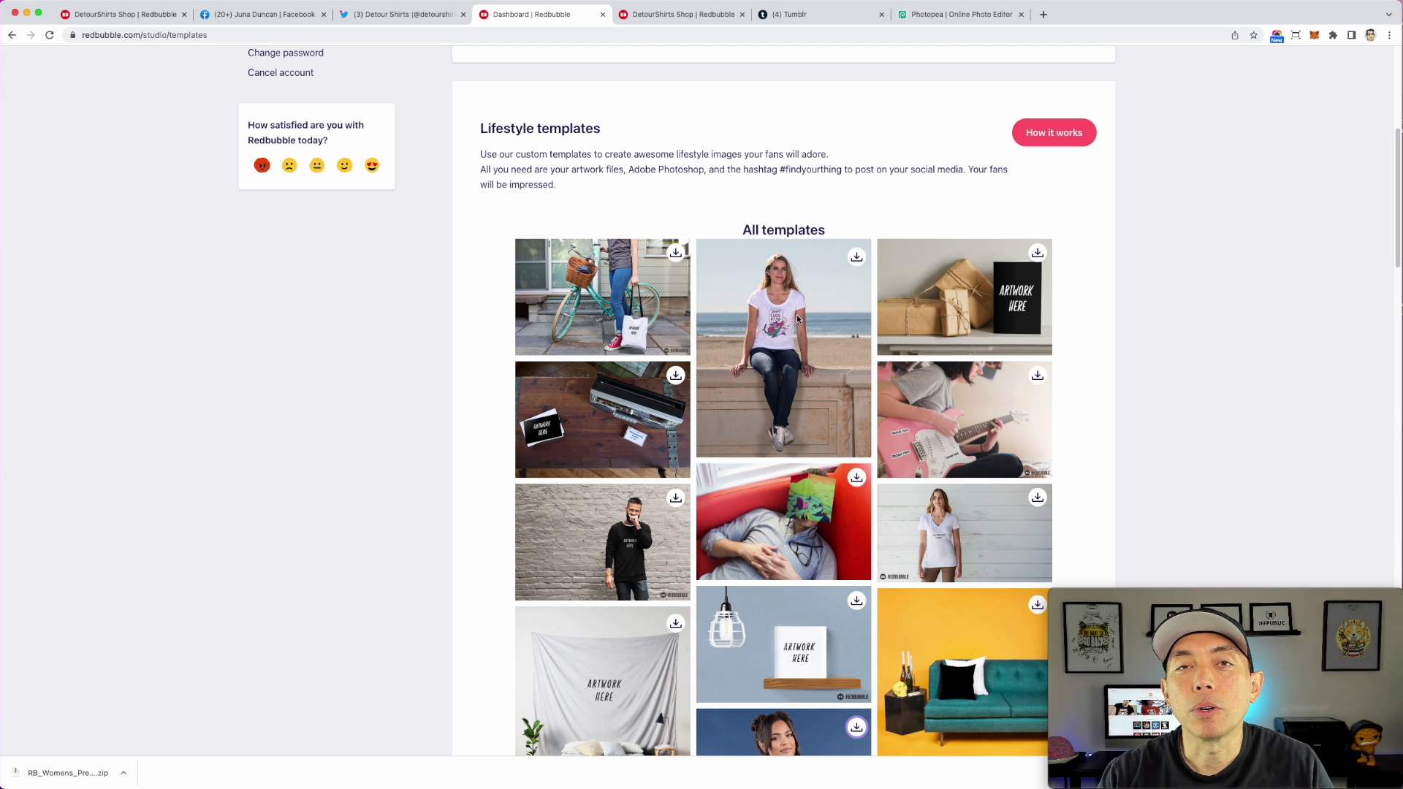
scroll(788, 379, "up", 1)
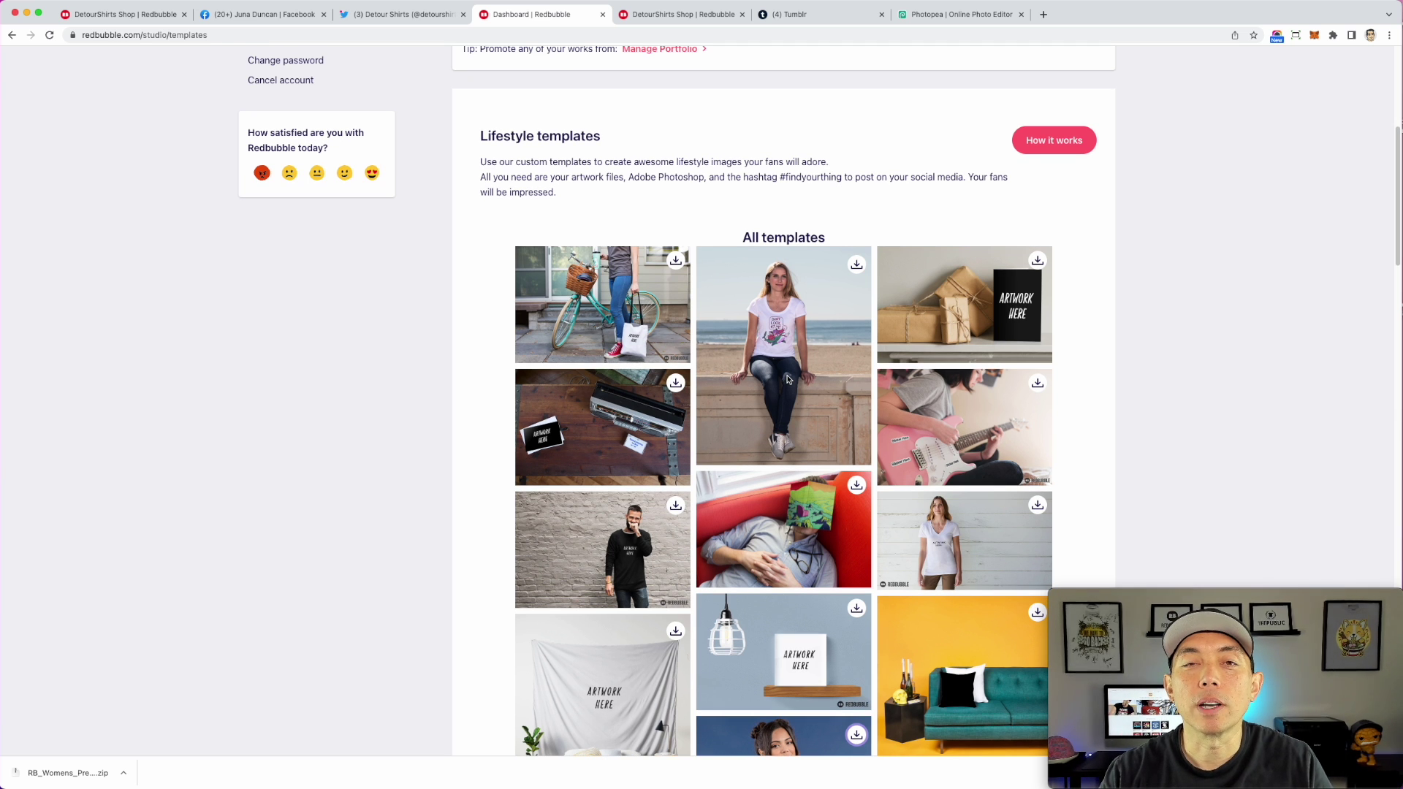
Examine the monthly visitor breakdown by source in the Audience Traffic Sources chart for all traffic, comparing social media across months
scroll(788, 379, "up", 6)
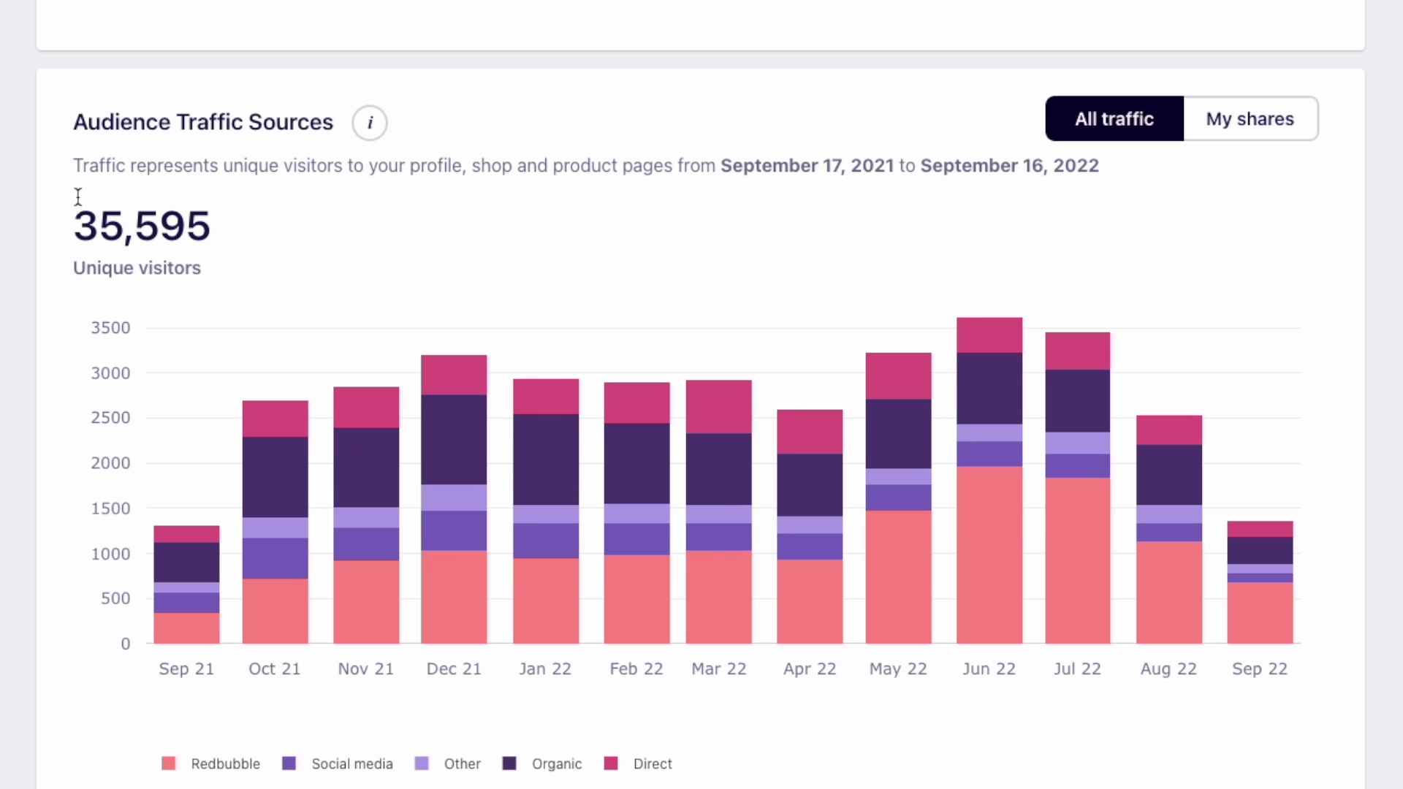
mouse_move(458, 480)
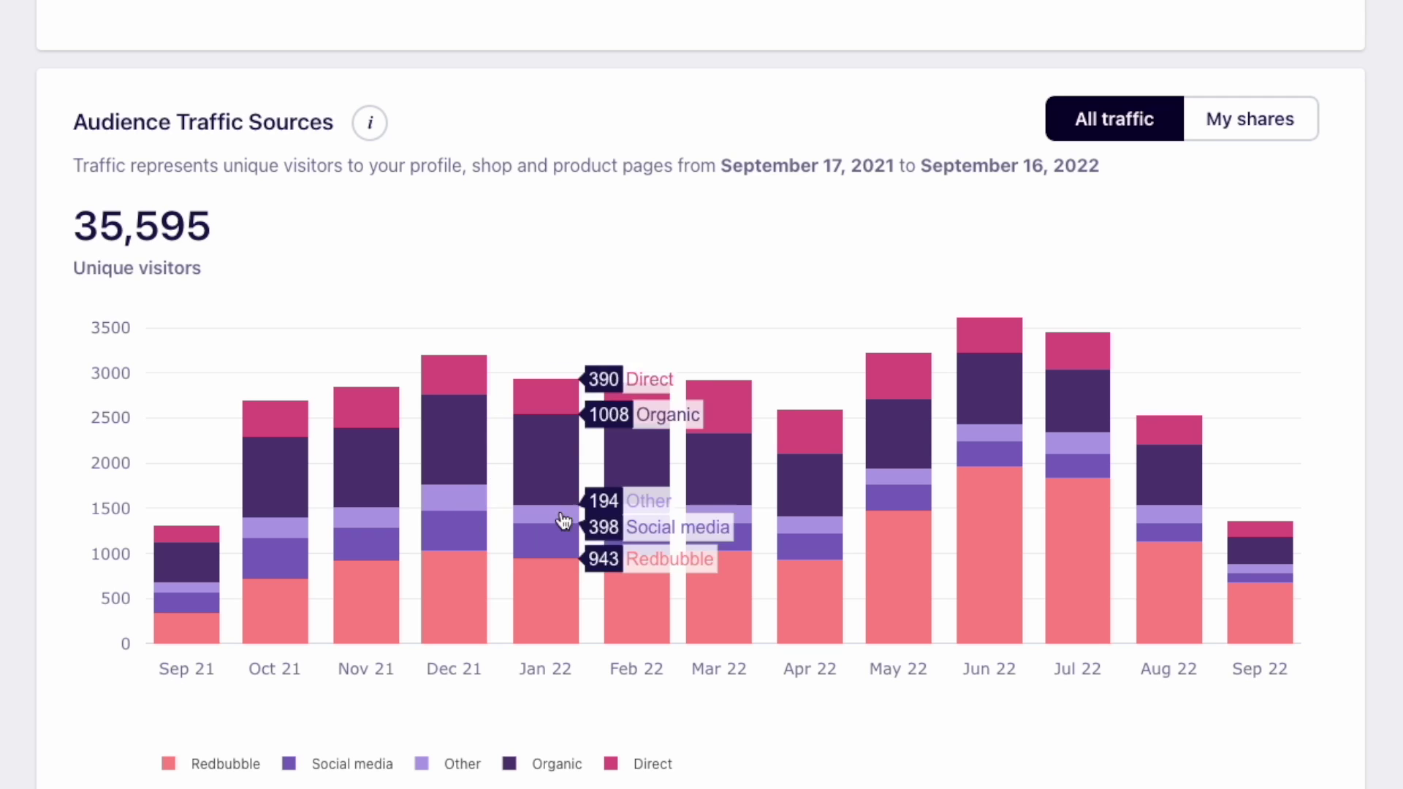
mouse_move(1060, 457)
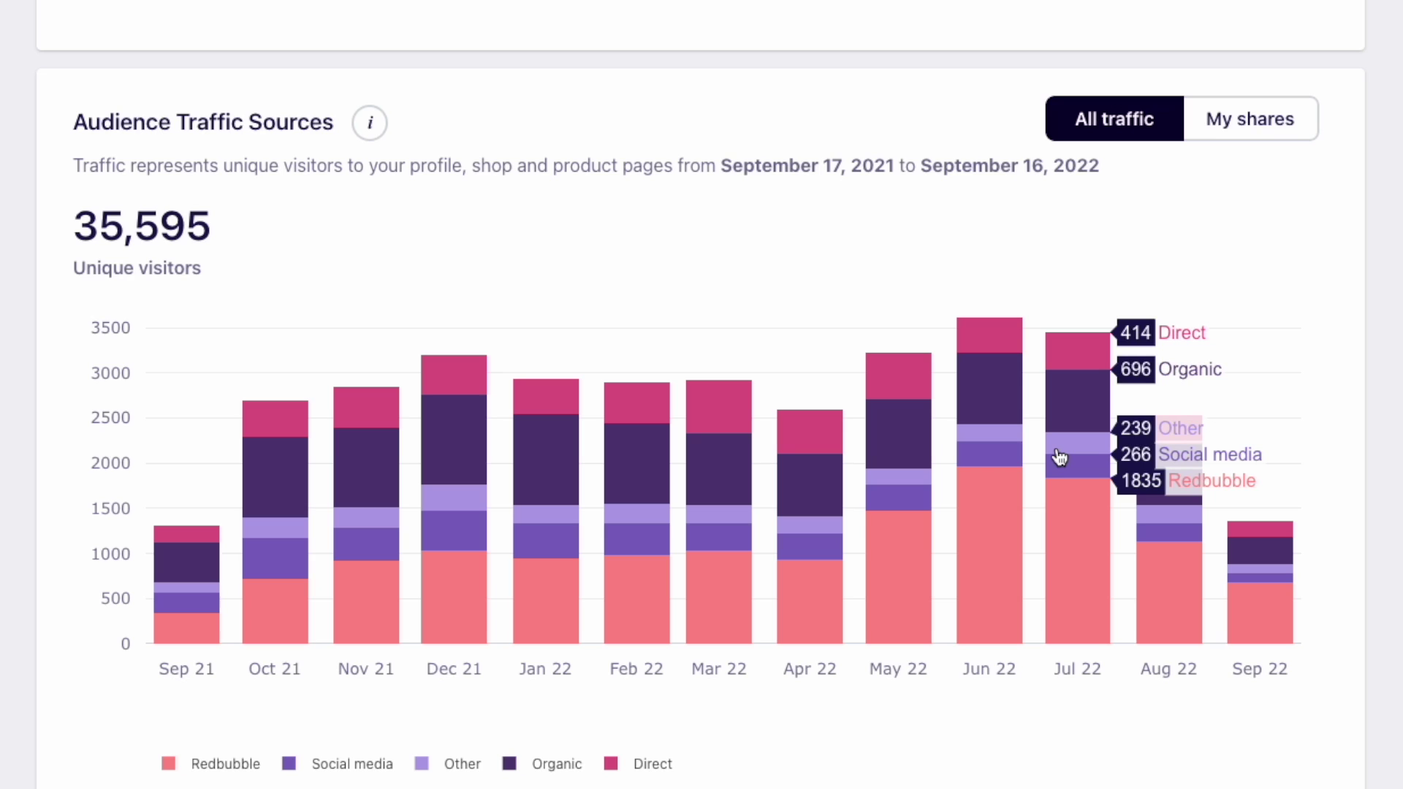